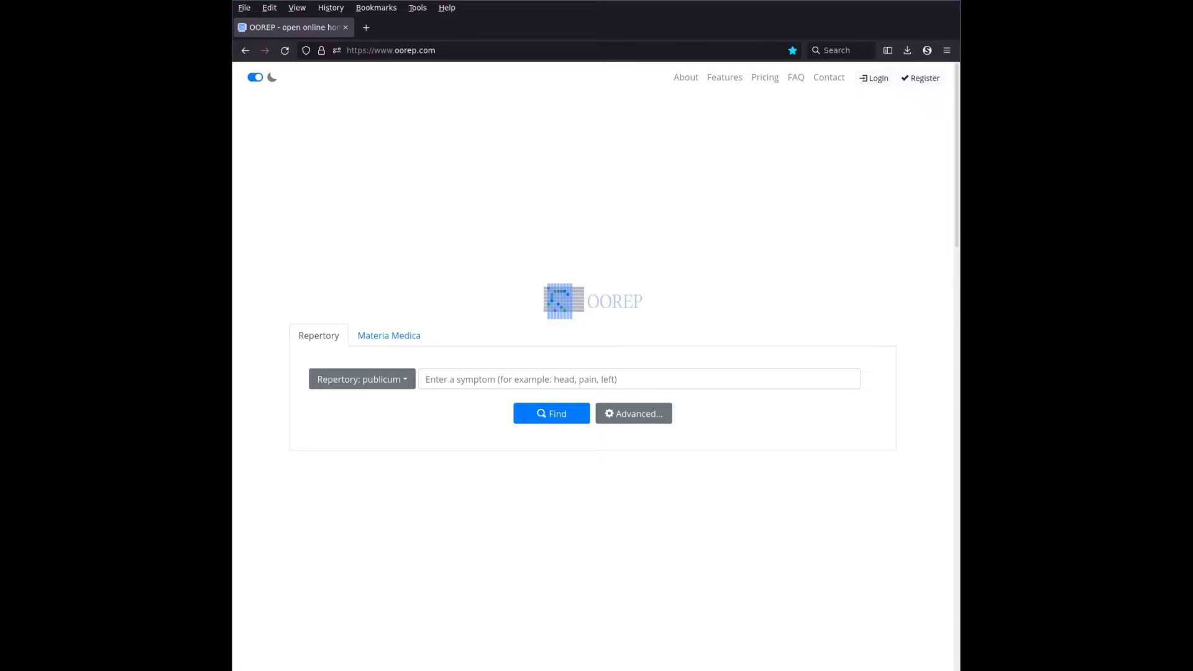
Step: Search the publicum repertory for rubrics matching "gland*"
click(637, 369)
text(gland*)
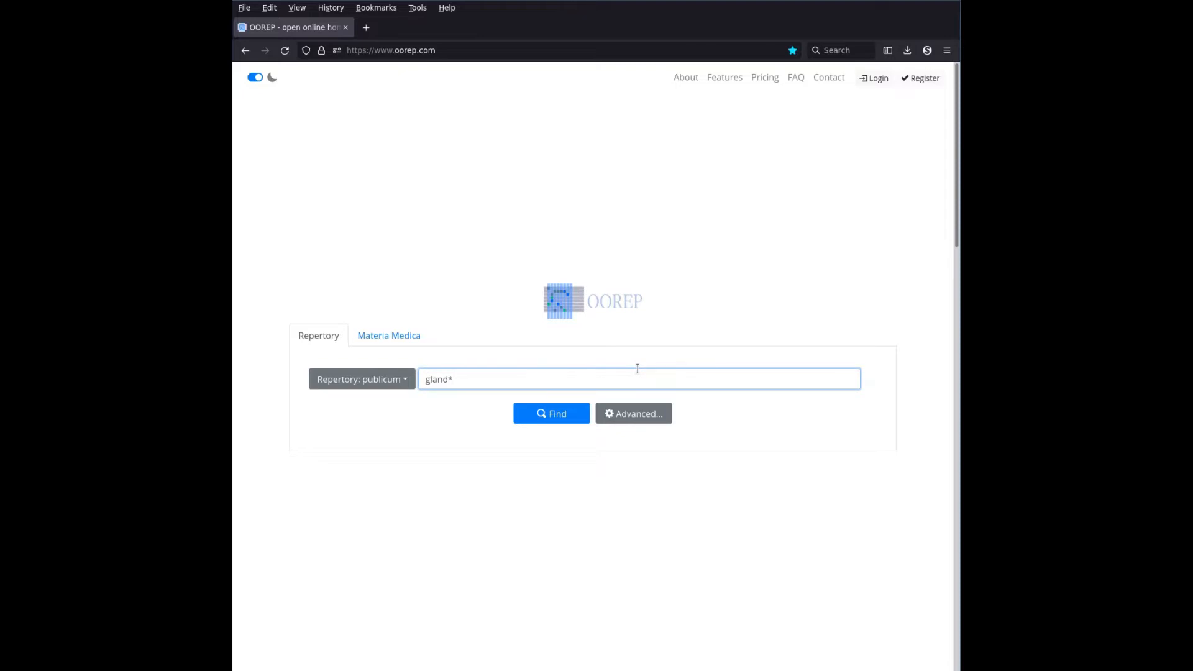
text(glandular)
key(BackSpace)
text(*)
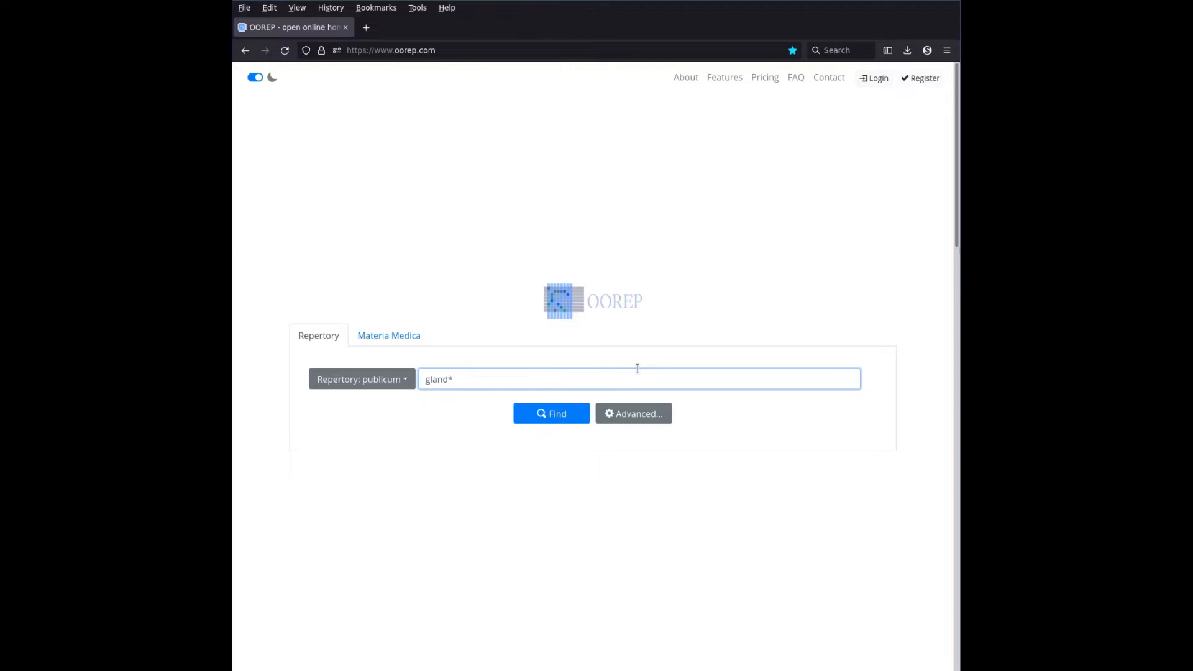
click(551, 412)
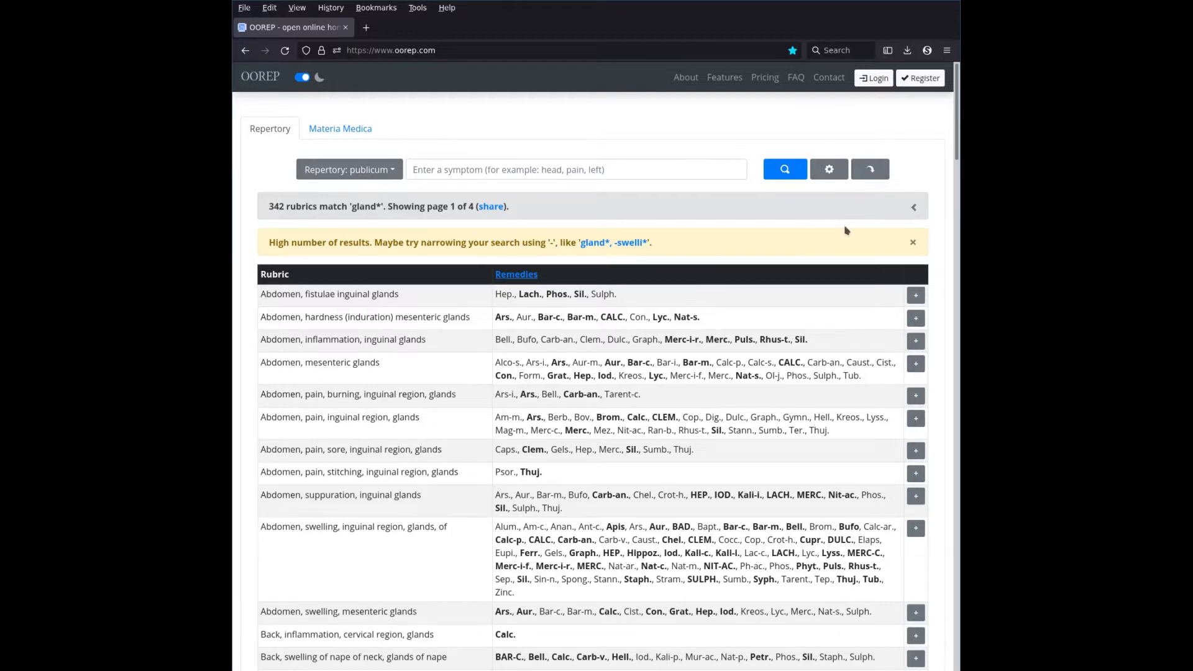
Step: Expand the remedy multi-occurrence summary of the gland* results and highlight the entries for Sil. and Merc
click(913, 209)
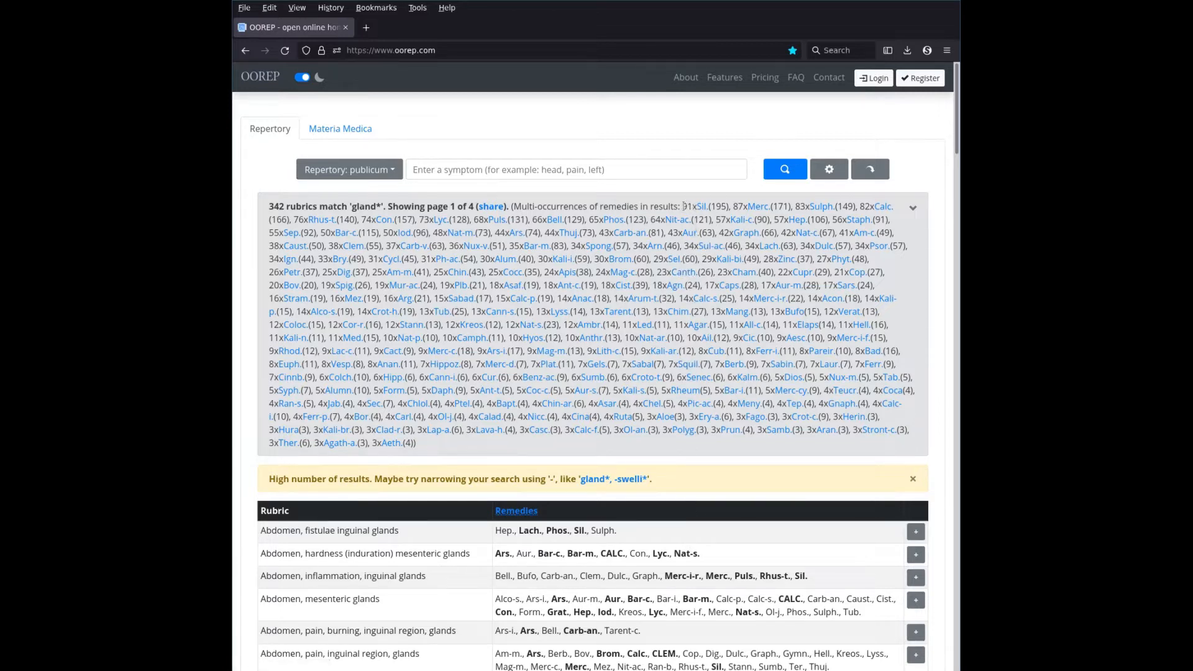
drag(683, 207, 691, 206)
drag(710, 206, 722, 207)
click(733, 205)
drag(772, 207, 784, 206)
click(775, 196)
drag(683, 206, 790, 206)
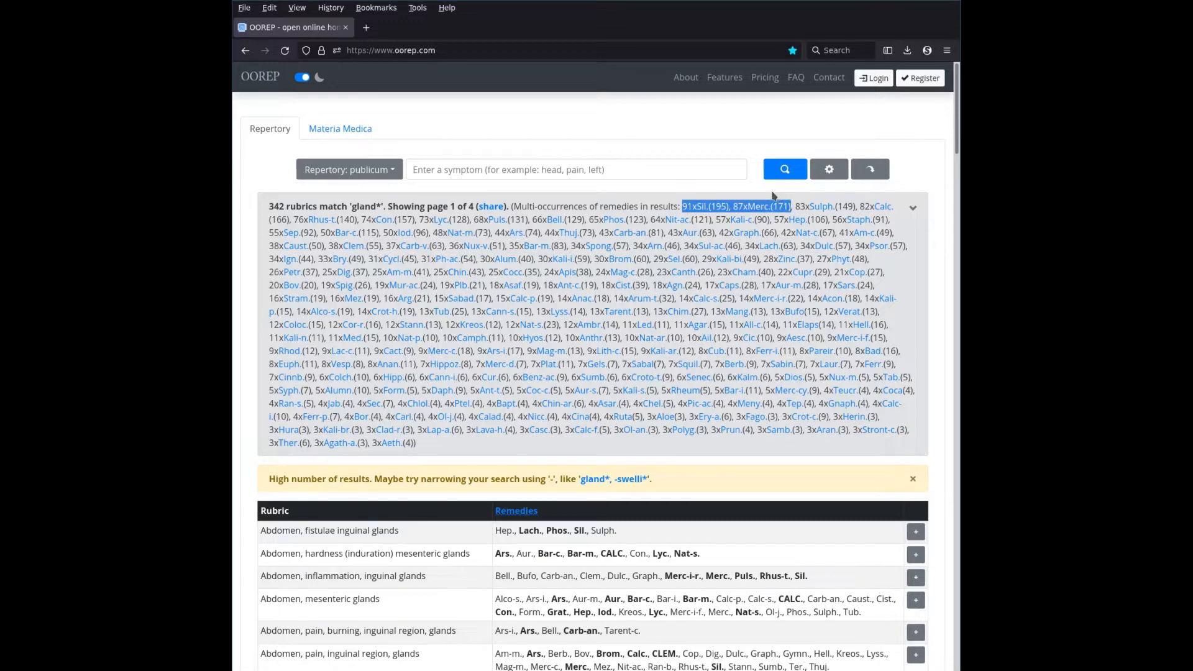
click(746, 197)
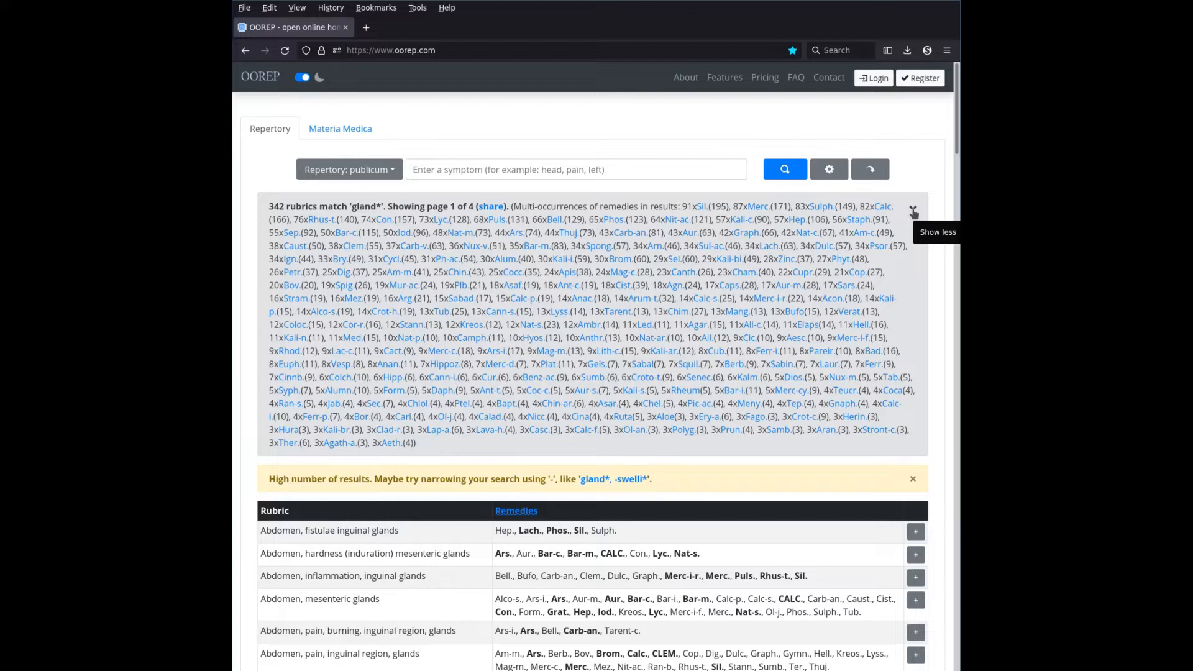
click(913, 211)
click(913, 212)
click(913, 211)
click(913, 211)
click(913, 211)
click(913, 211)
Step: Search the publicum repertory for rubrics matching "right*"
click(639, 165)
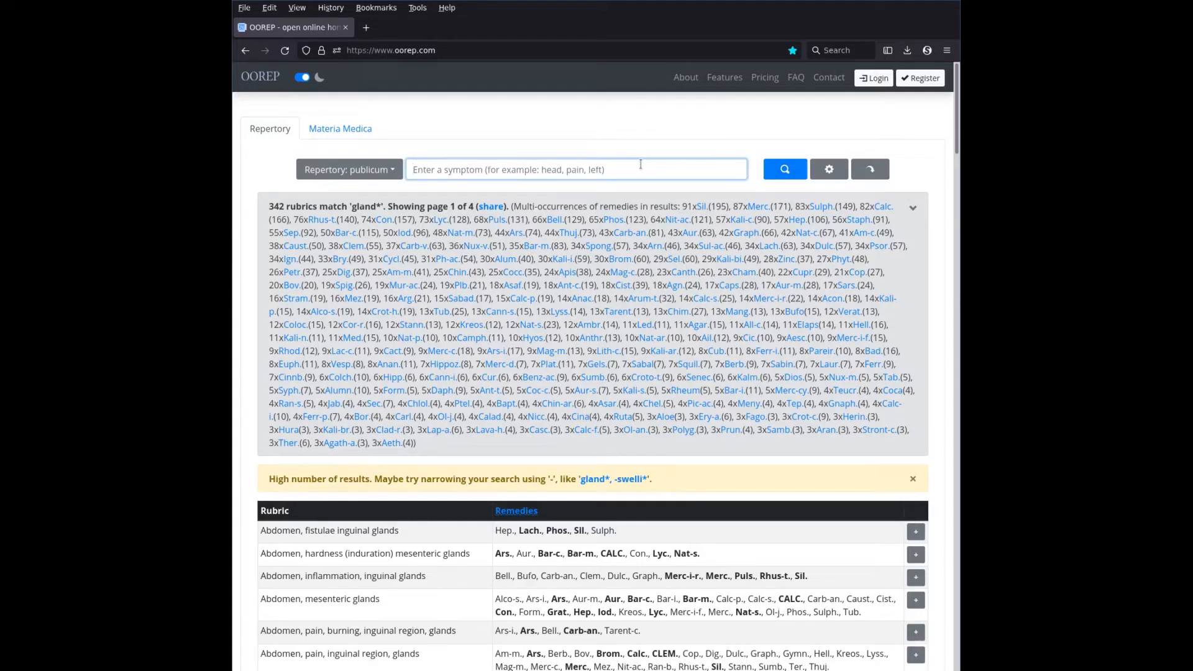
text(right)
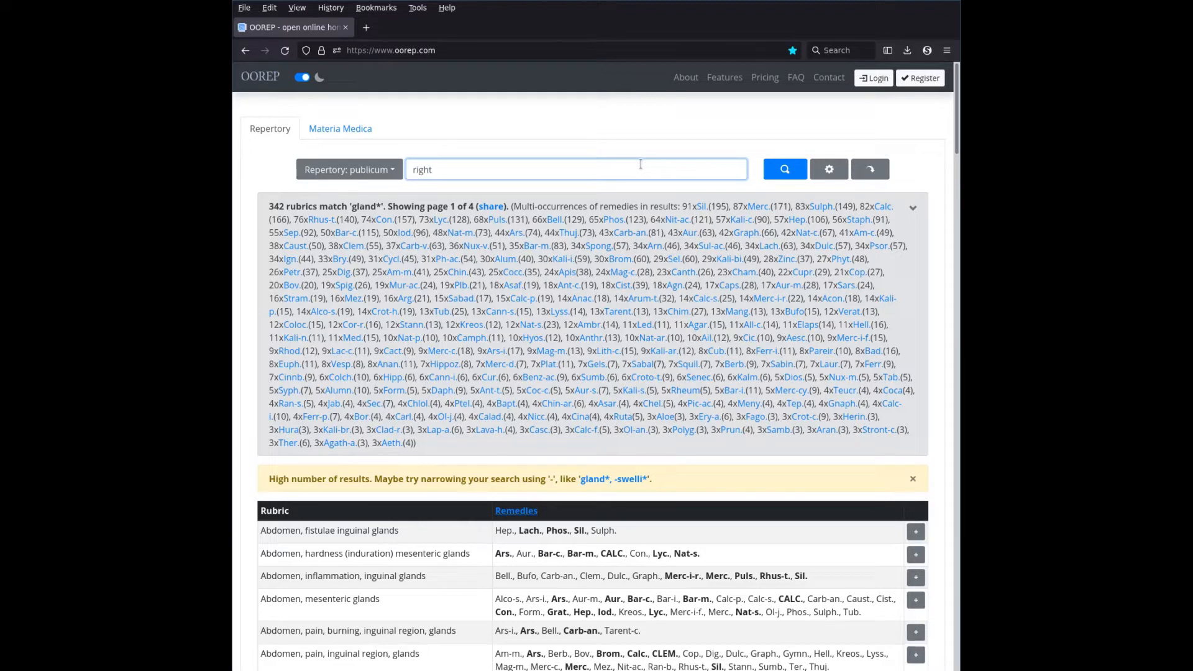
text(*)
key(Return)
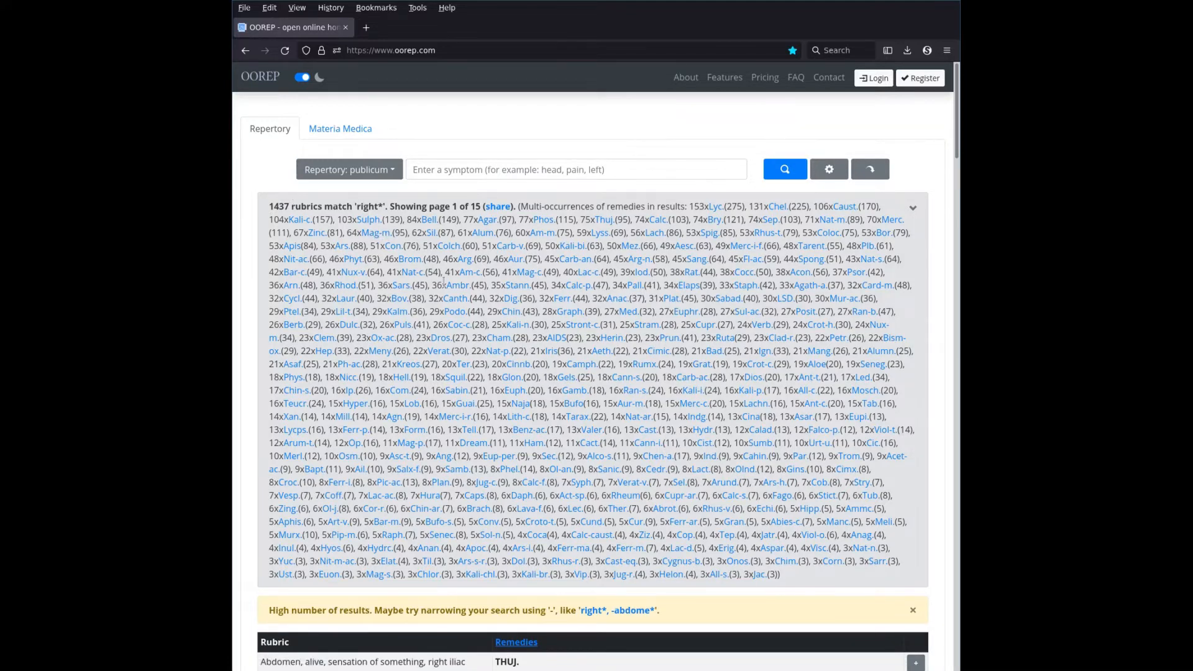
Step: Look through the Abdomen rubrics in the right* results and return to the result summary
scroll(444, 283, down, 2)
scroll(445, 283, down, 1)
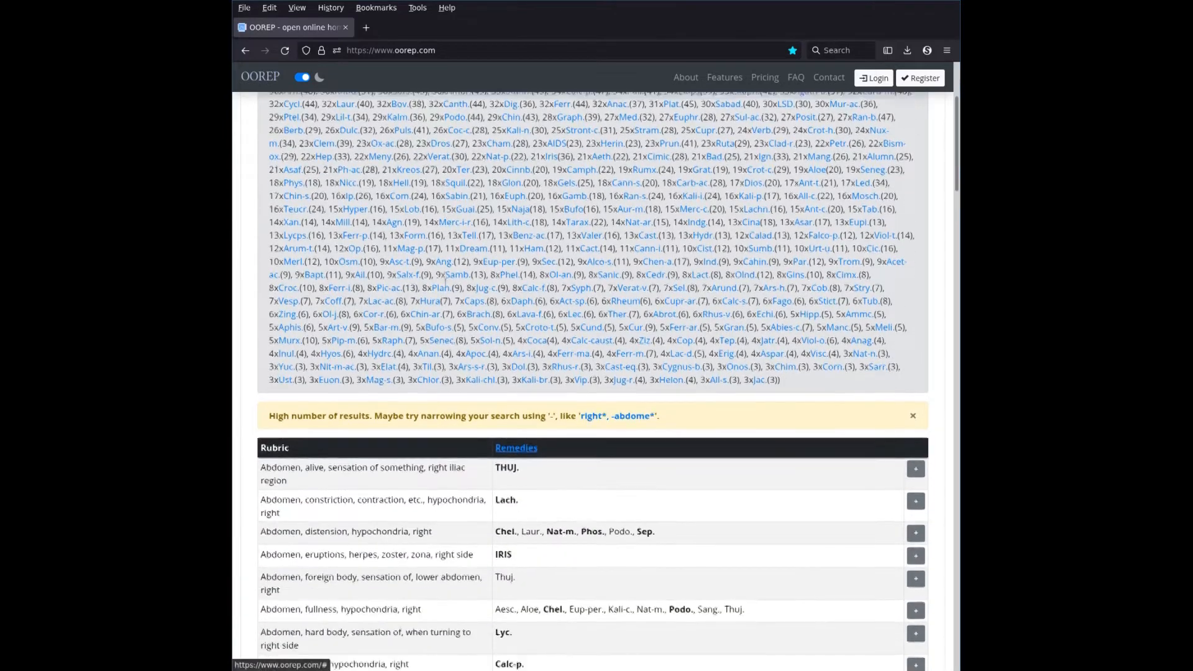
scroll(444, 283, down, 1)
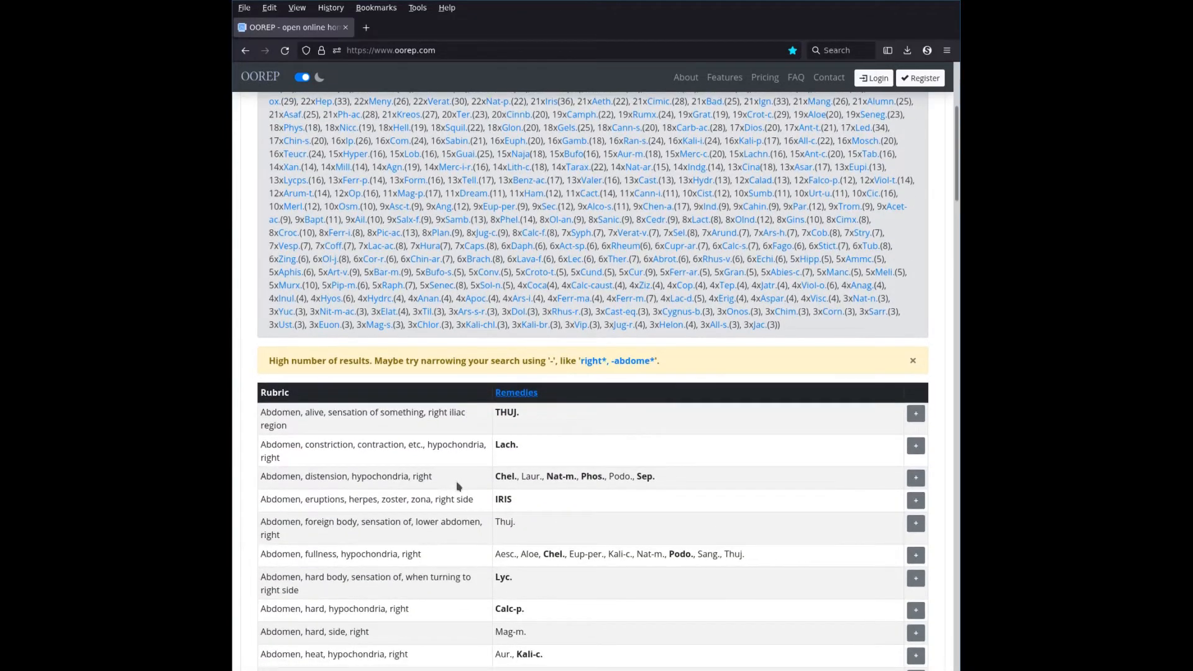
scroll(450, 521, down, 3)
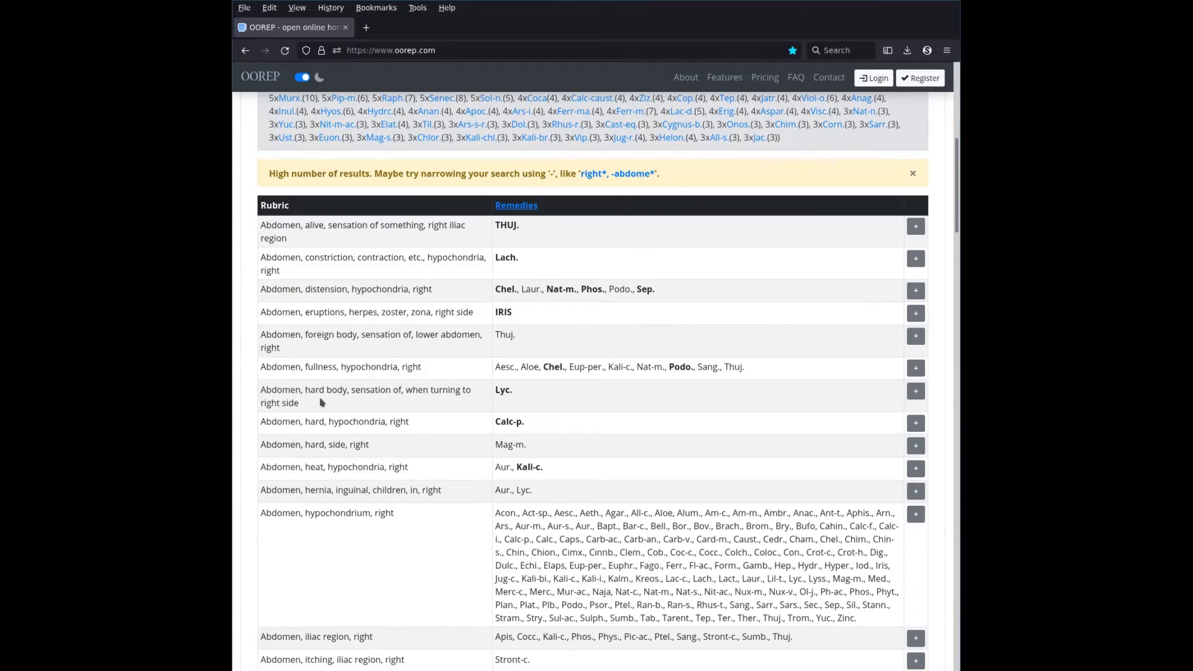
scroll(364, 497, down, 3)
scroll(419, 572, down, 4)
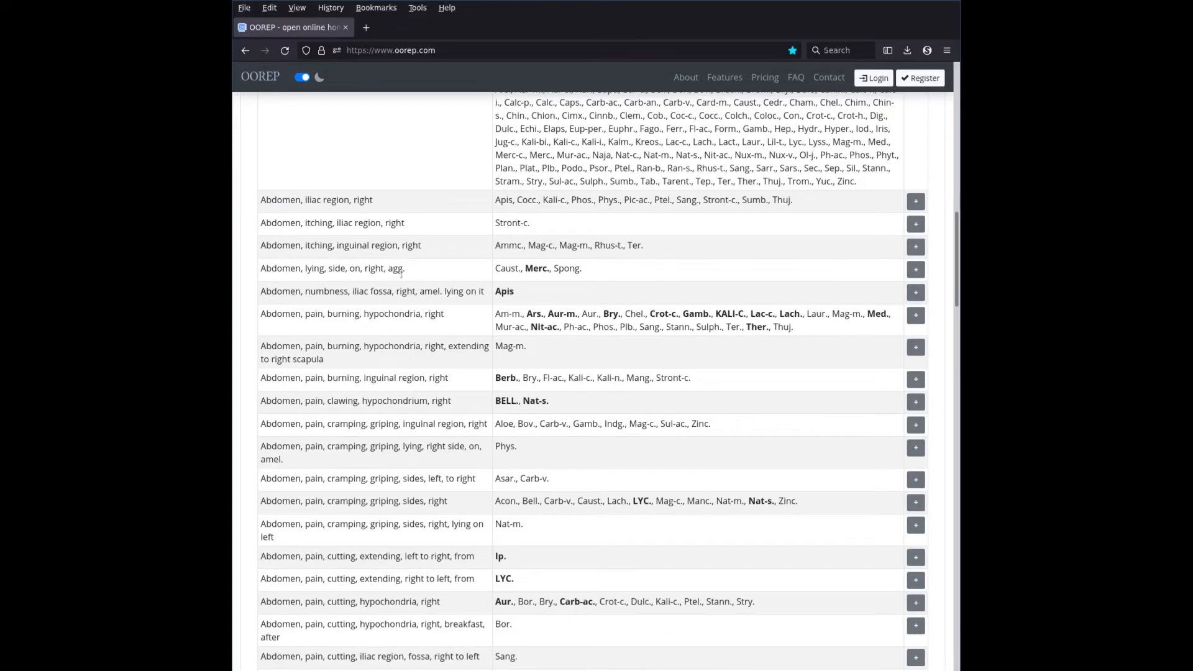
drag(955, 287, 950, 127)
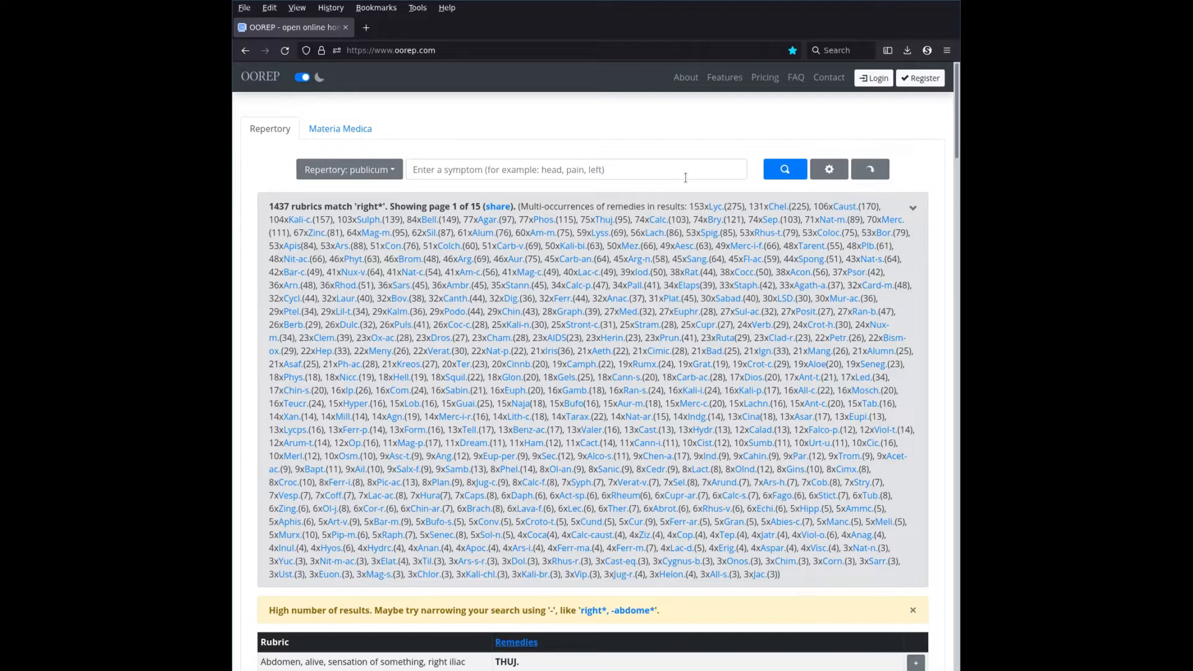
click(912, 208)
click(912, 208)
click(912, 209)
click(913, 209)
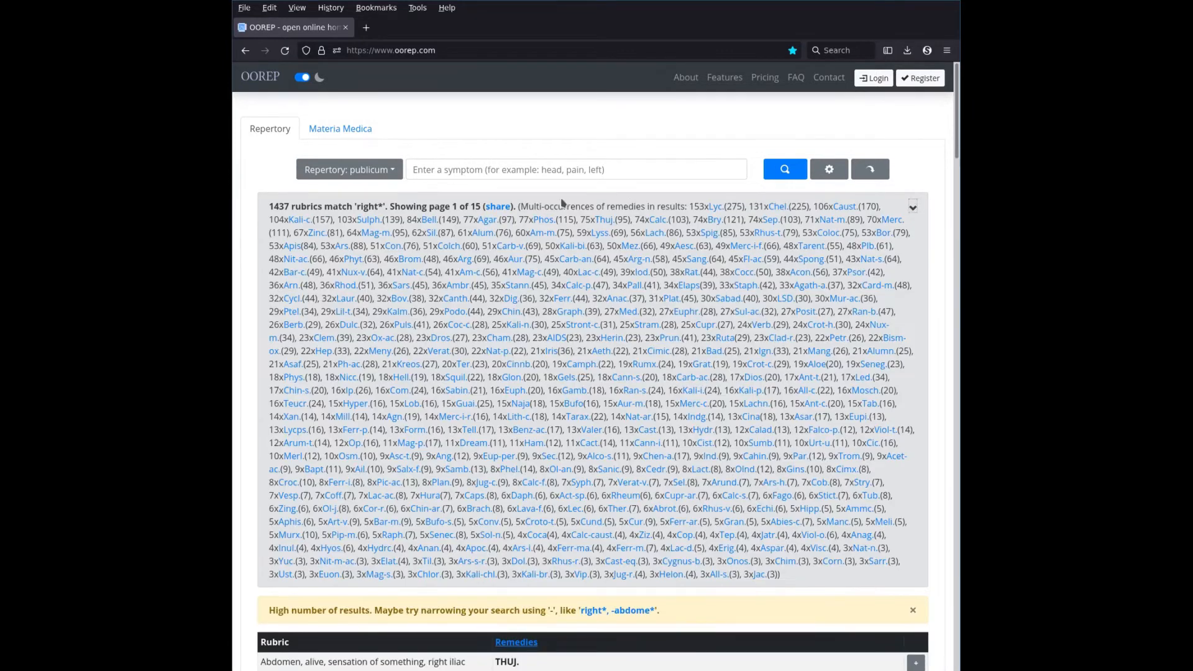
Step: Narrow the right* results to rubrics containing Lyc. and look over the filtered list
click(715, 207)
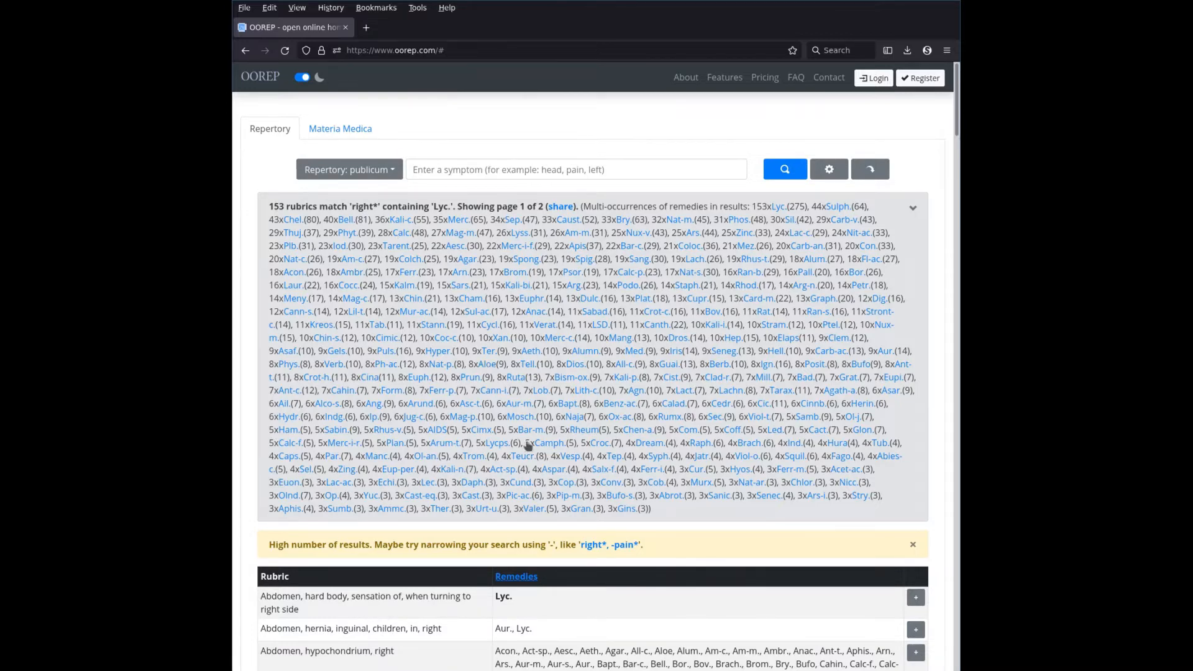
scroll(549, 472, down, 4)
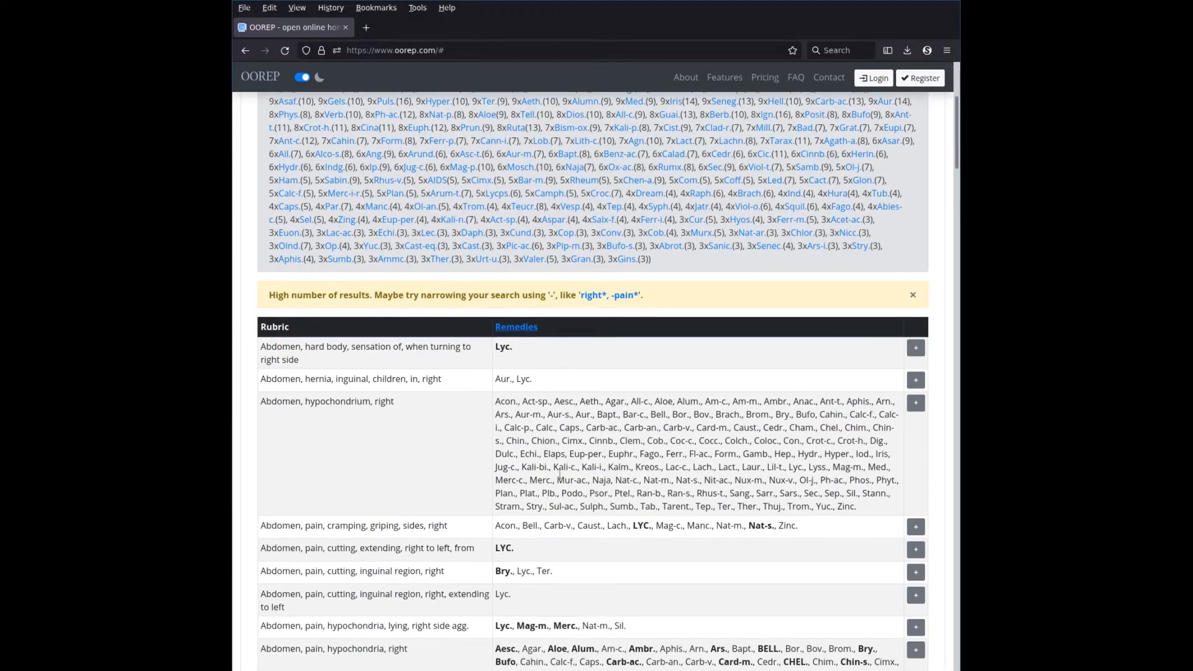
scroll(588, 570, up, 4)
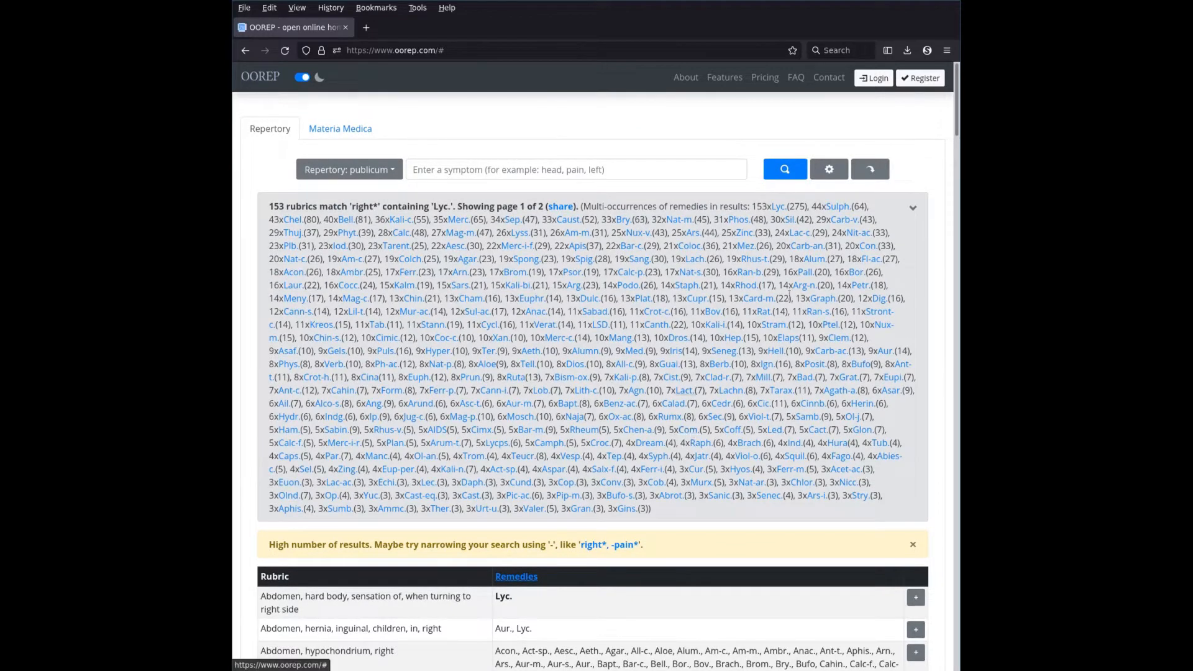
Step: Highlight the heading of the multi-occurrence summary for the Lyc. results and leave the summary collapsed
click(912, 209)
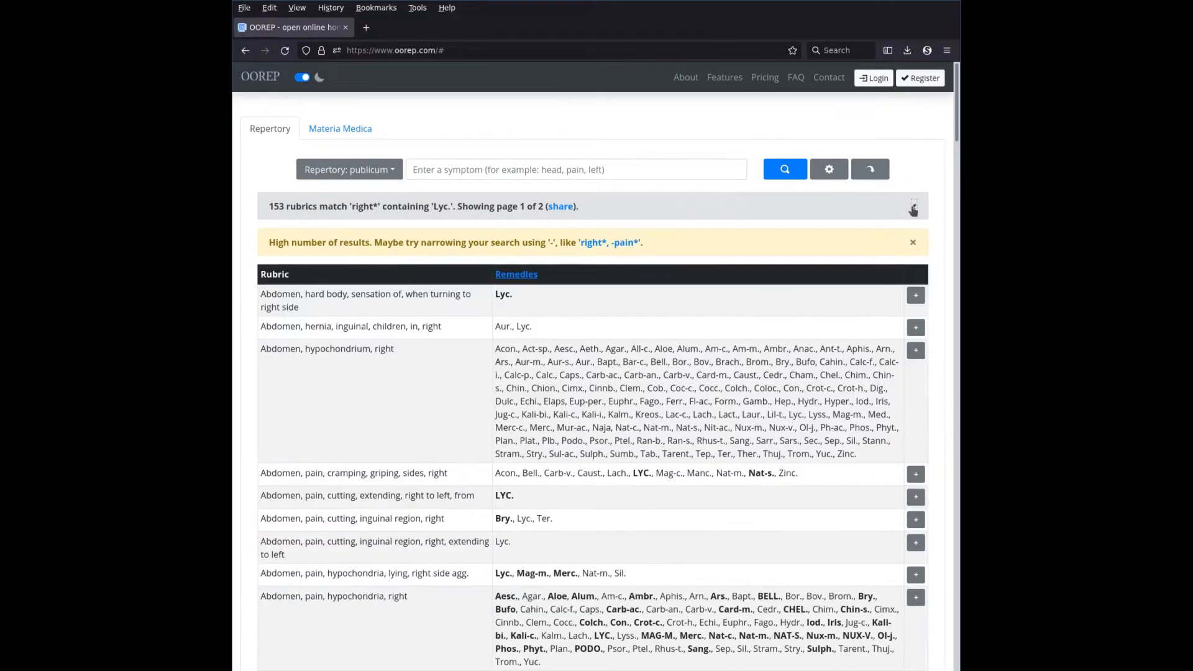
click(911, 209)
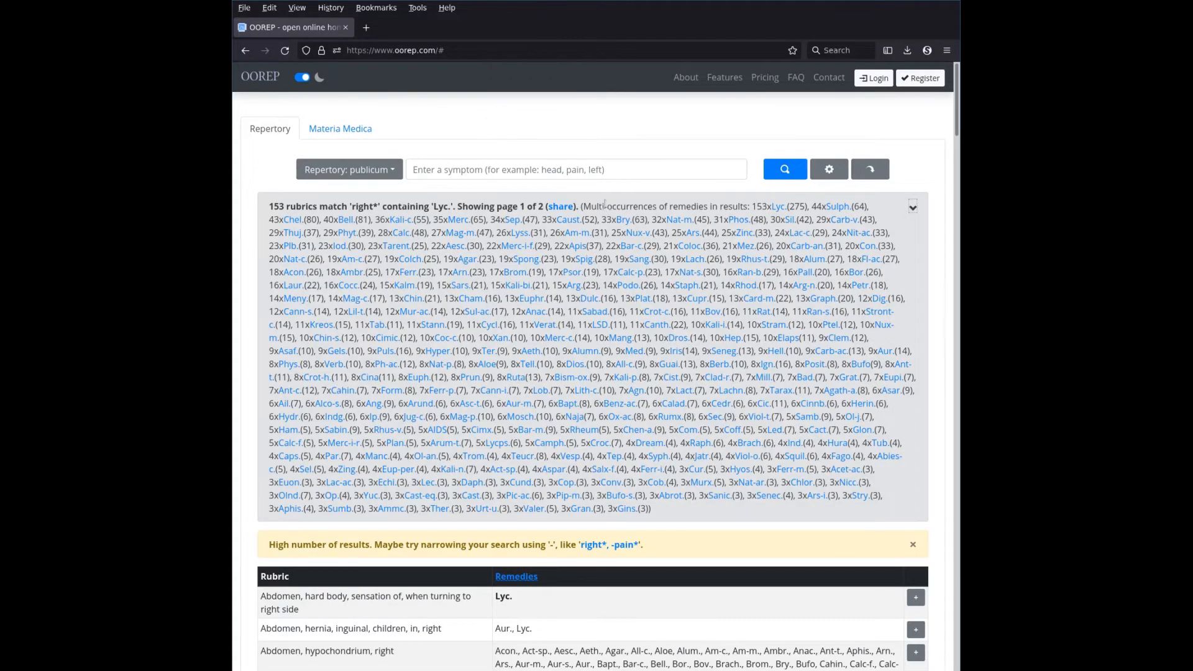
drag(582, 206, 743, 204)
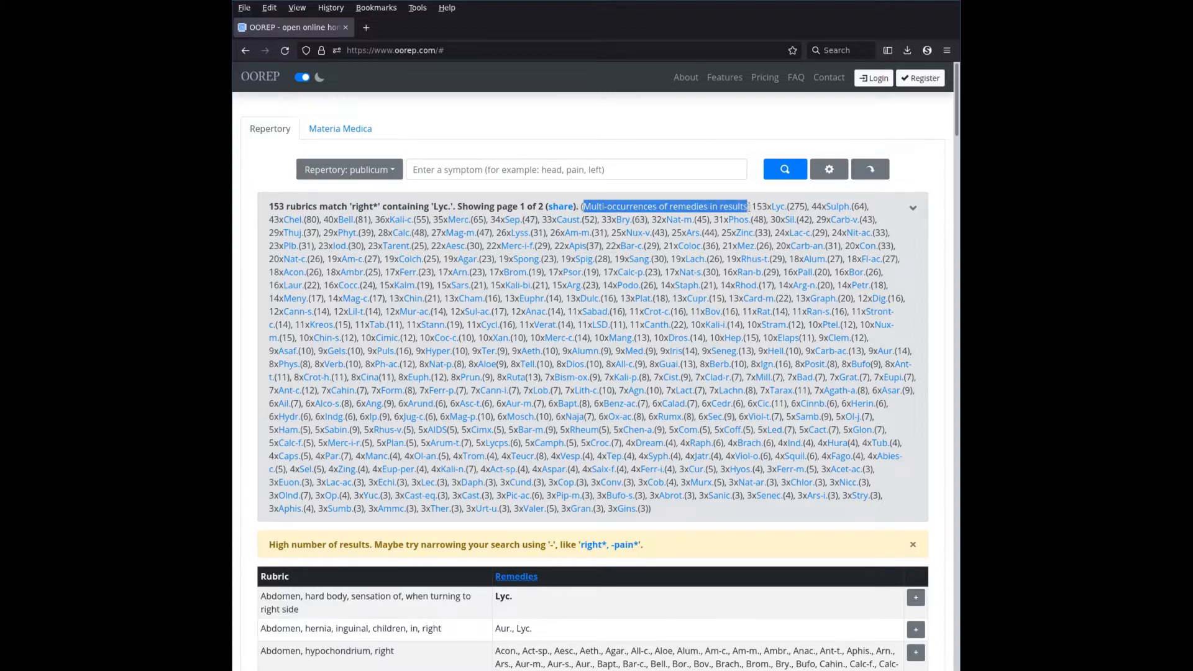
click(748, 207)
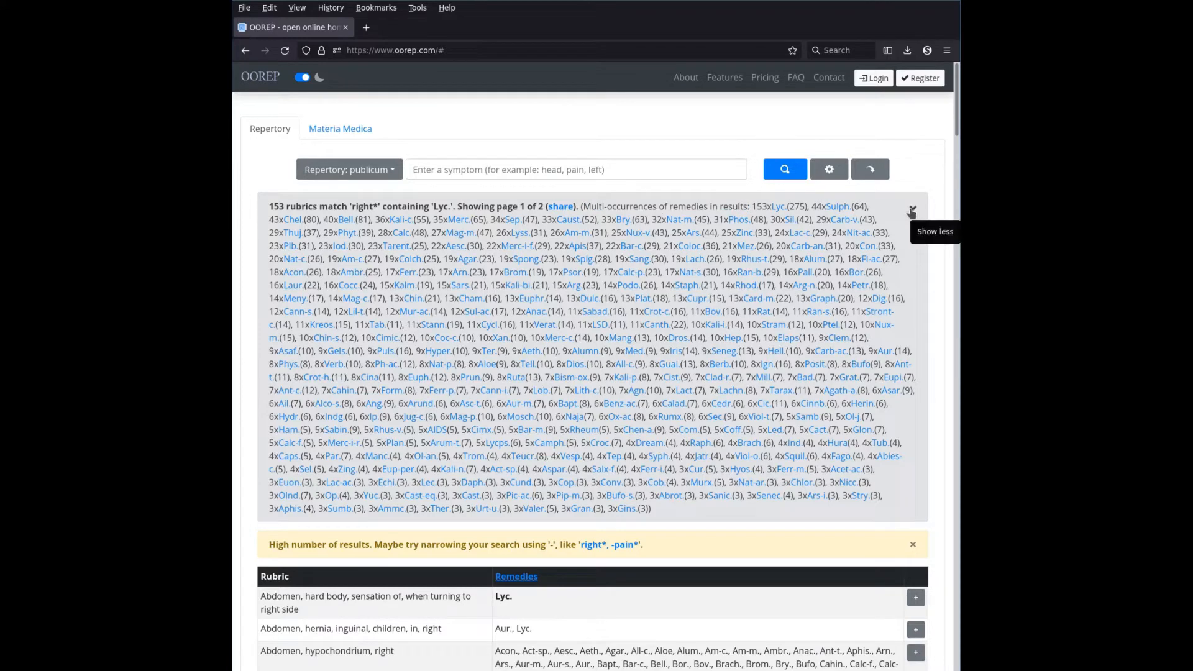
click(911, 210)
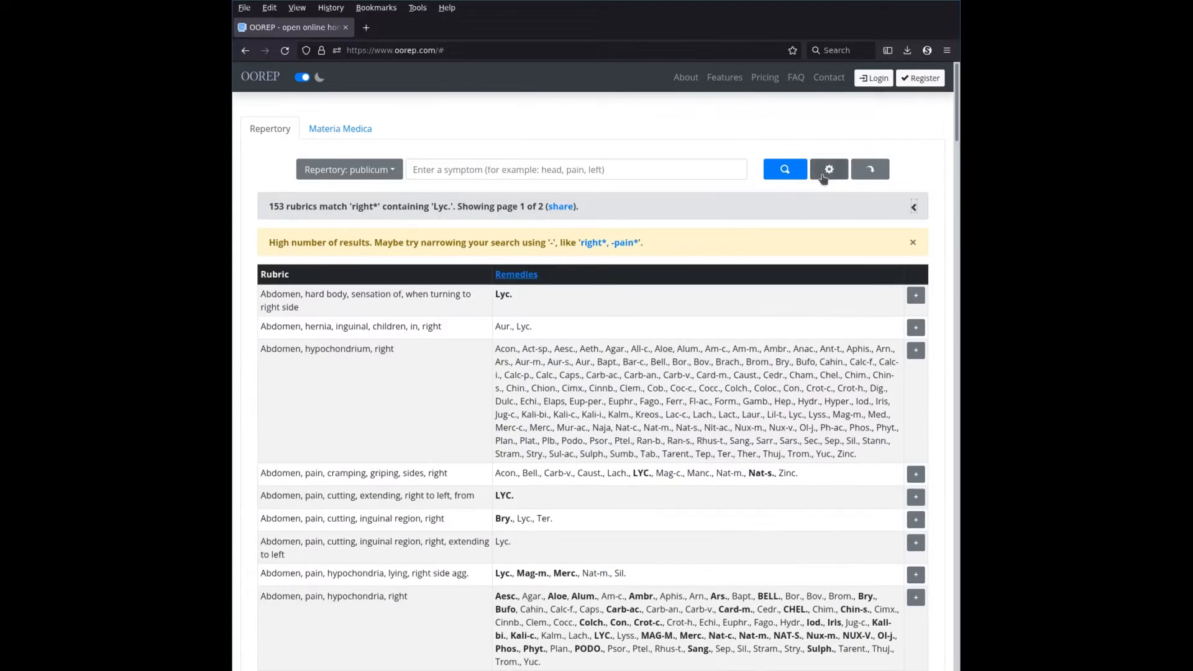
Step: Show the advanced repertory search options and activate the remedy field for entry
click(823, 177)
click(825, 178)
click(829, 178)
click(831, 179)
click(830, 178)
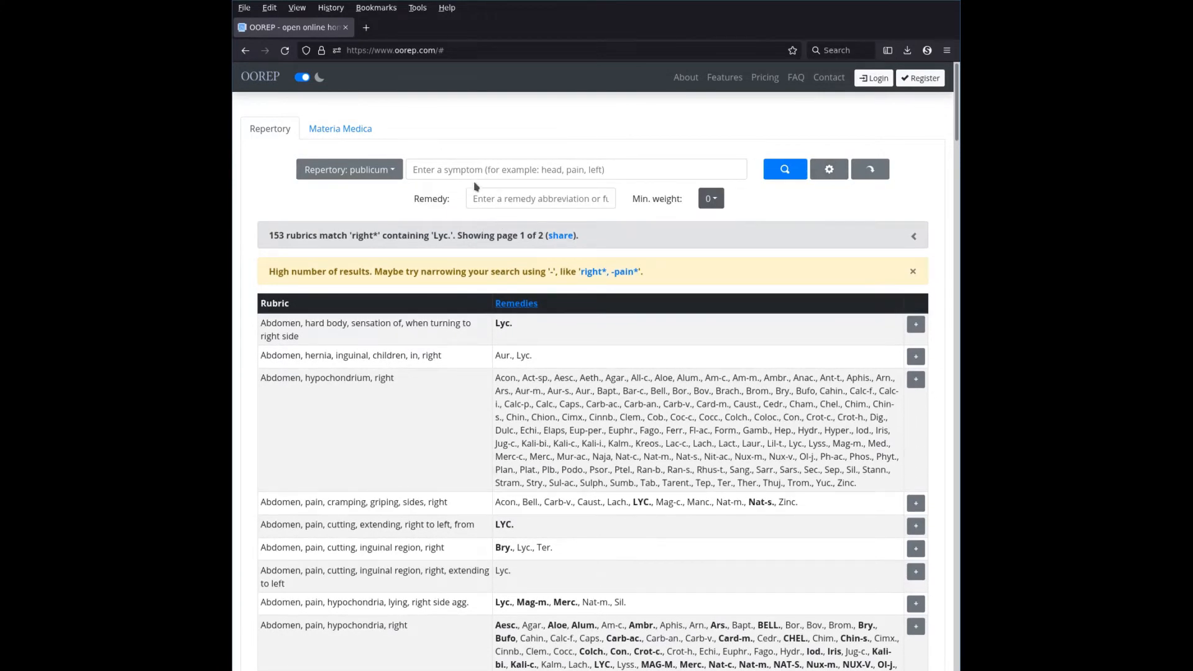
click(516, 196)
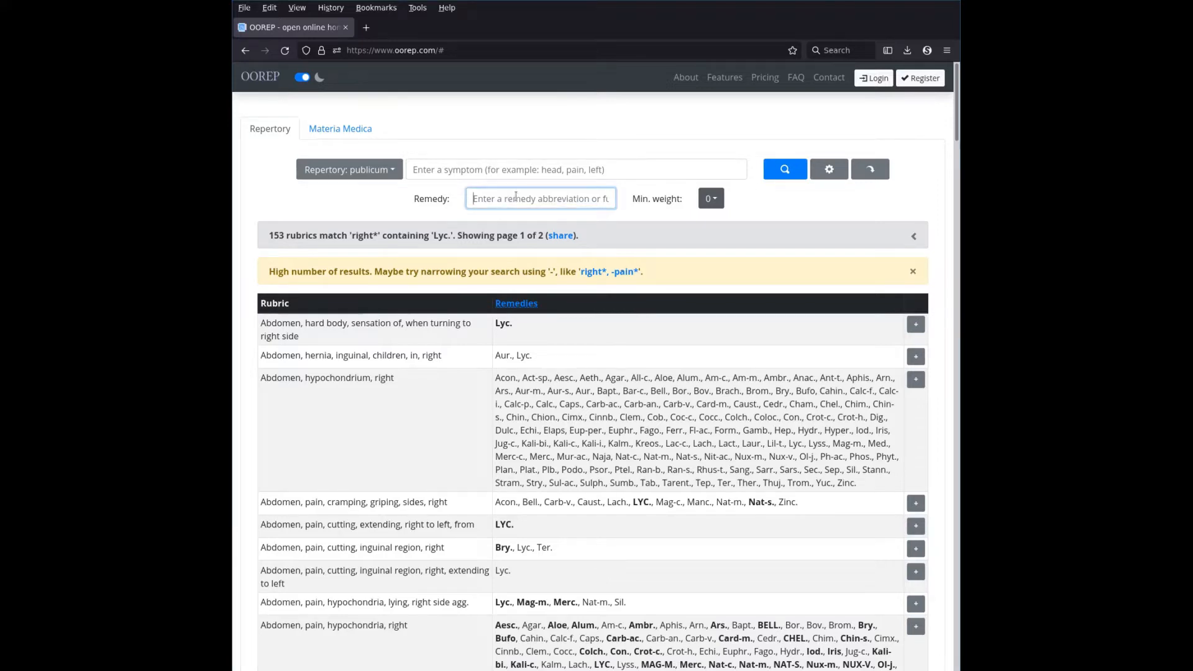
text(Ly)
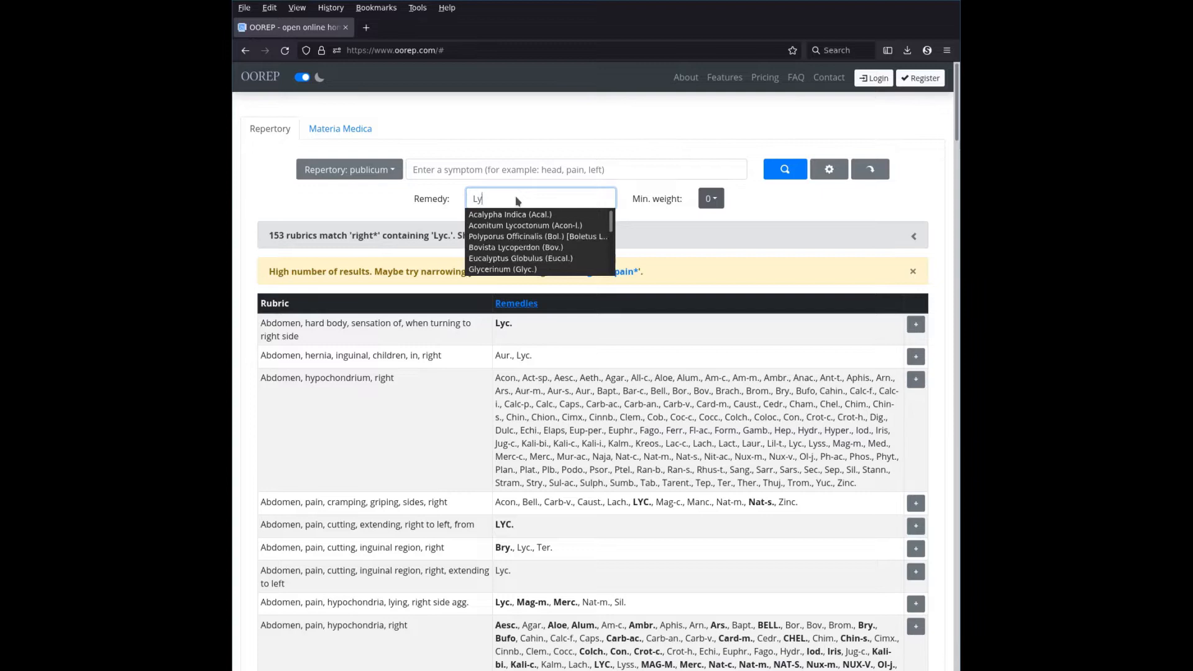
text(c.)
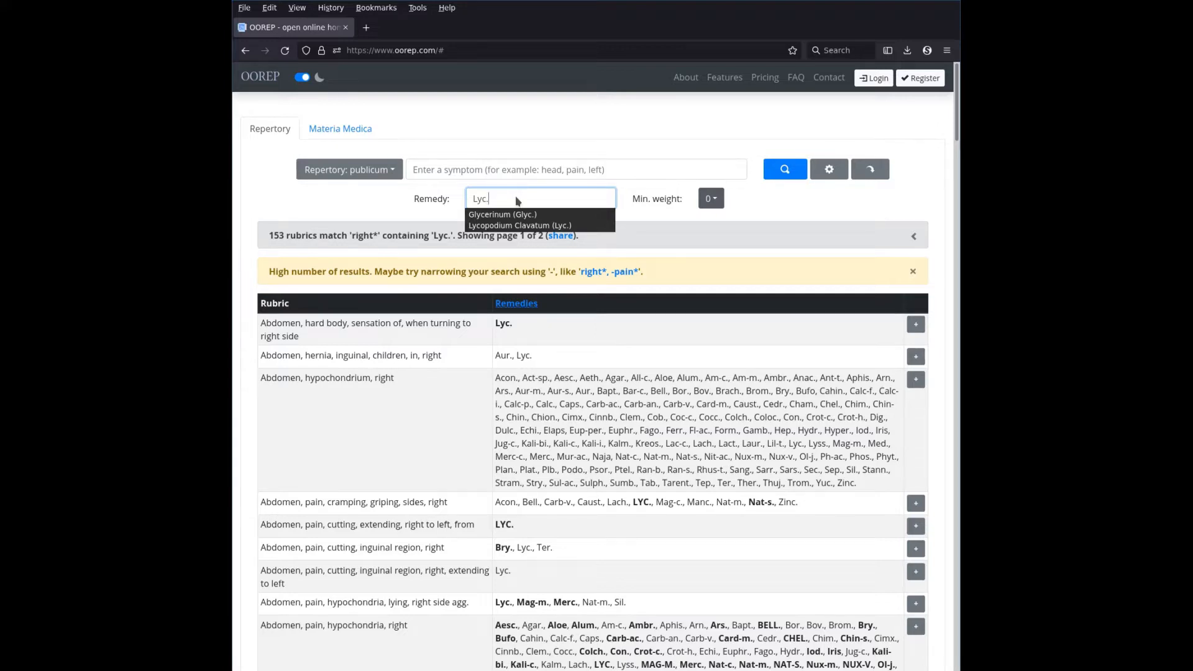
key(BackSpace)
key(BackSpace)
key(BackSpace)
key(BackSpace)
Step: Search for rubrics matching "gland*" that contain the remedy "Sil."
text(Sil.)
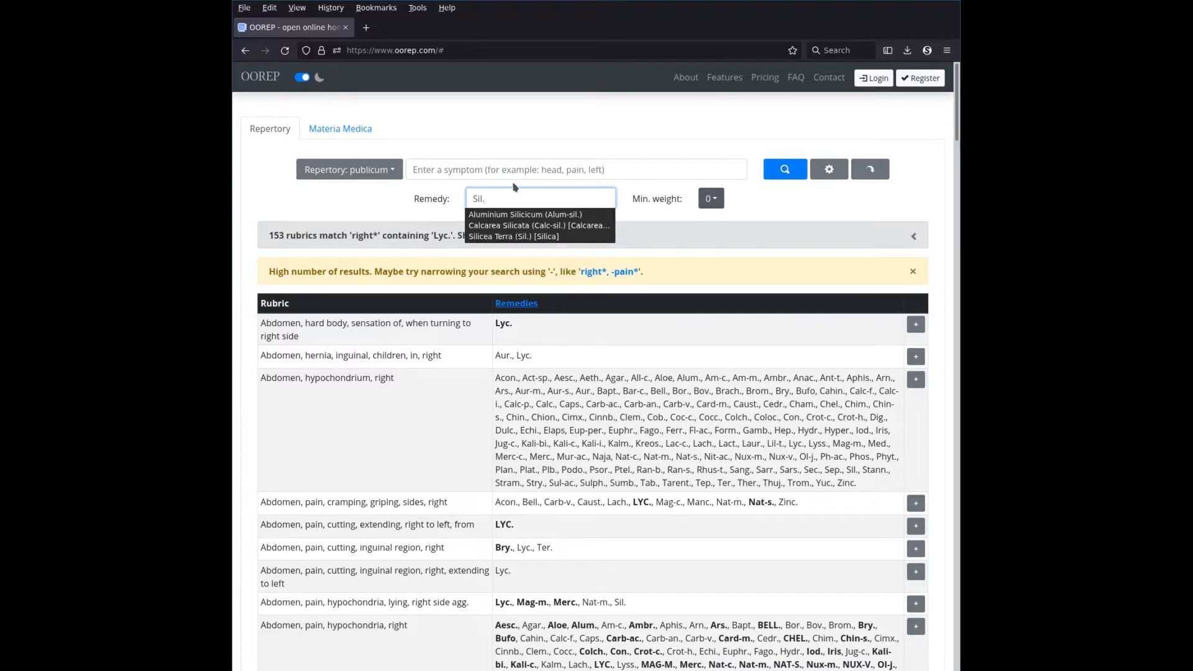
click(513, 171)
text(gland)
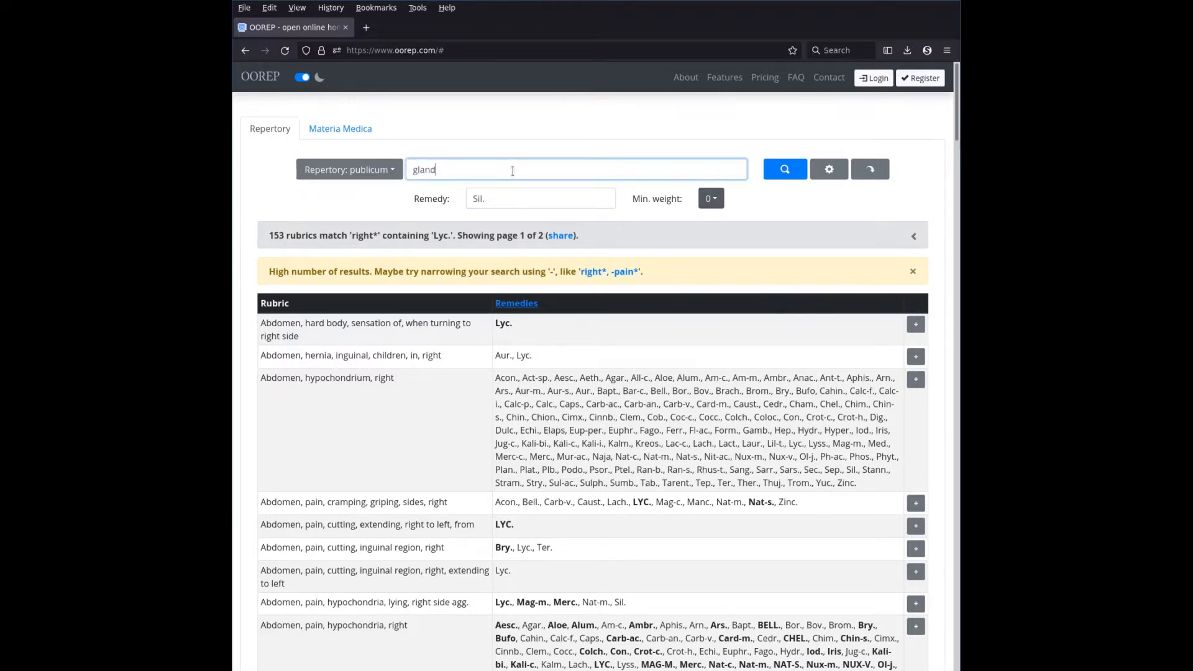
text(*)
click(789, 168)
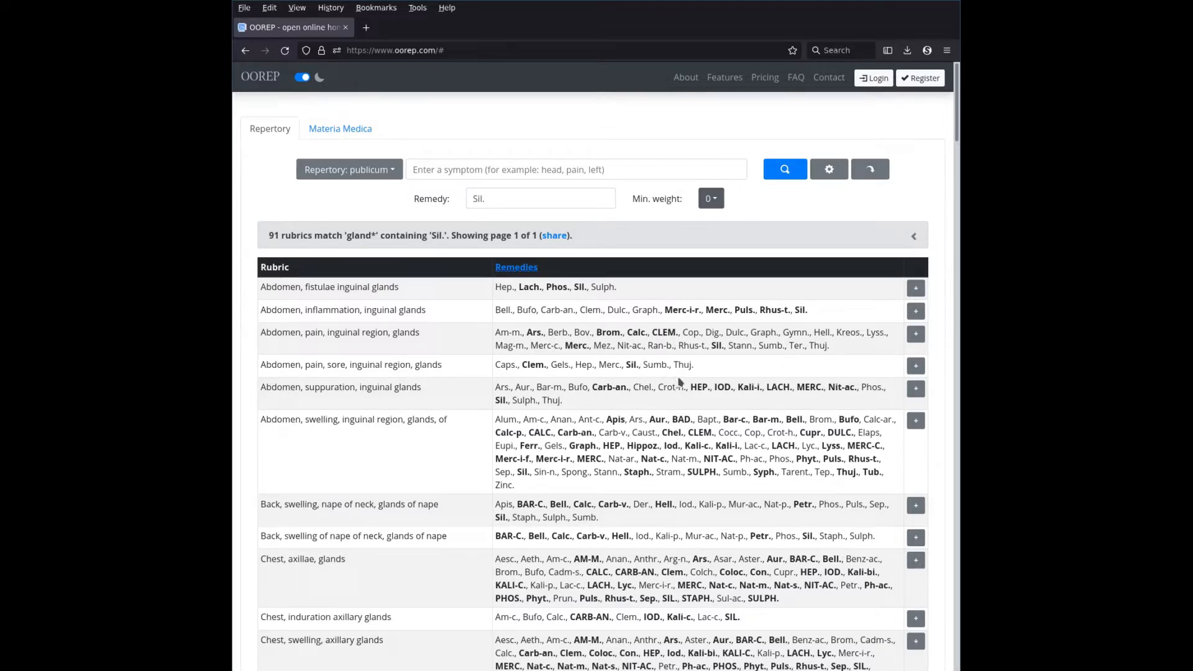
Step: Look through the gland* rubrics containing Sil. and highlight the entry for face, contraction, sub-maxillary gland
scroll(709, 503, down, 4)
scroll(712, 508, down, 6)
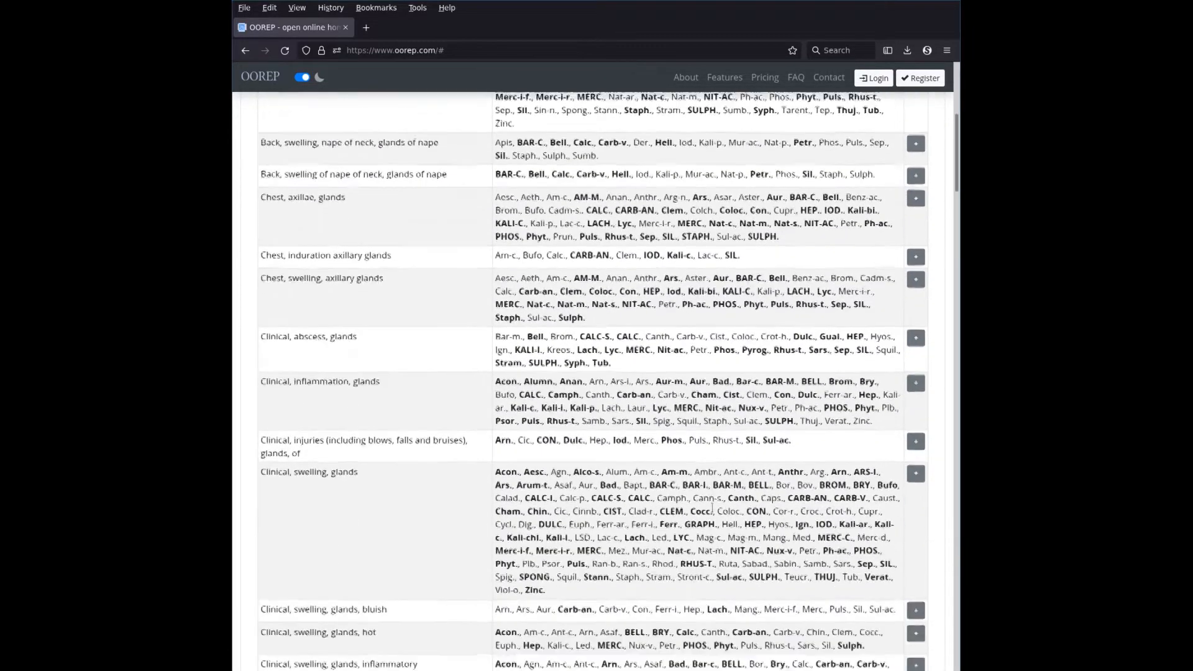
scroll(712, 506, down, 7)
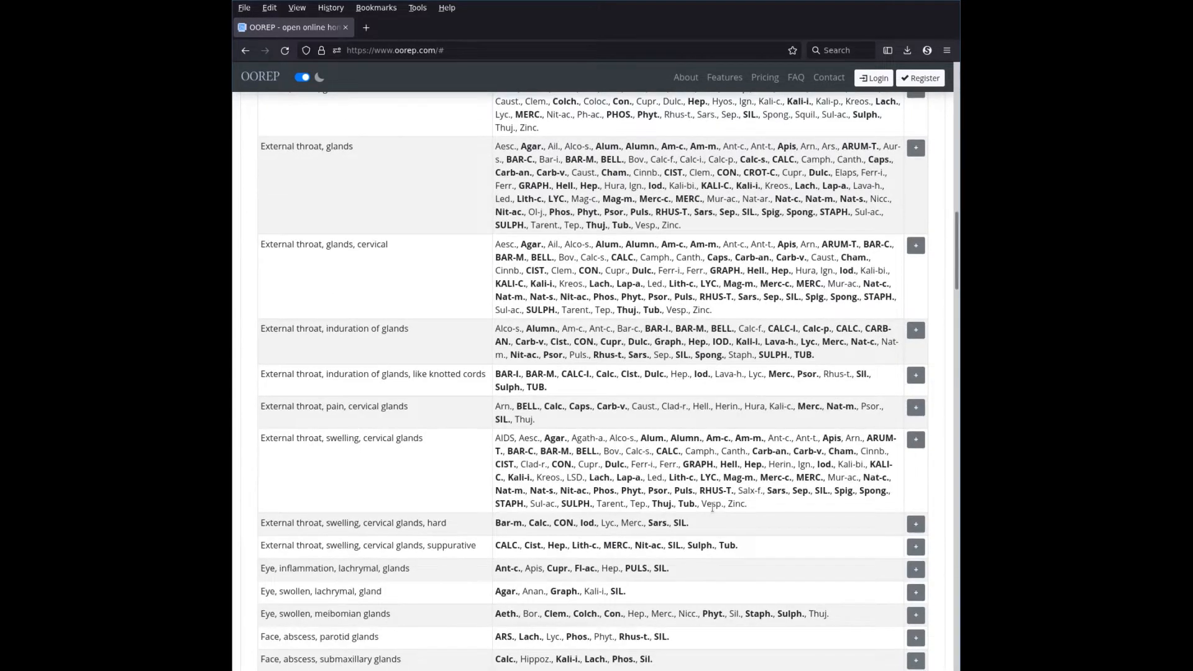
scroll(712, 506, down, 1)
scroll(711, 506, down, 1)
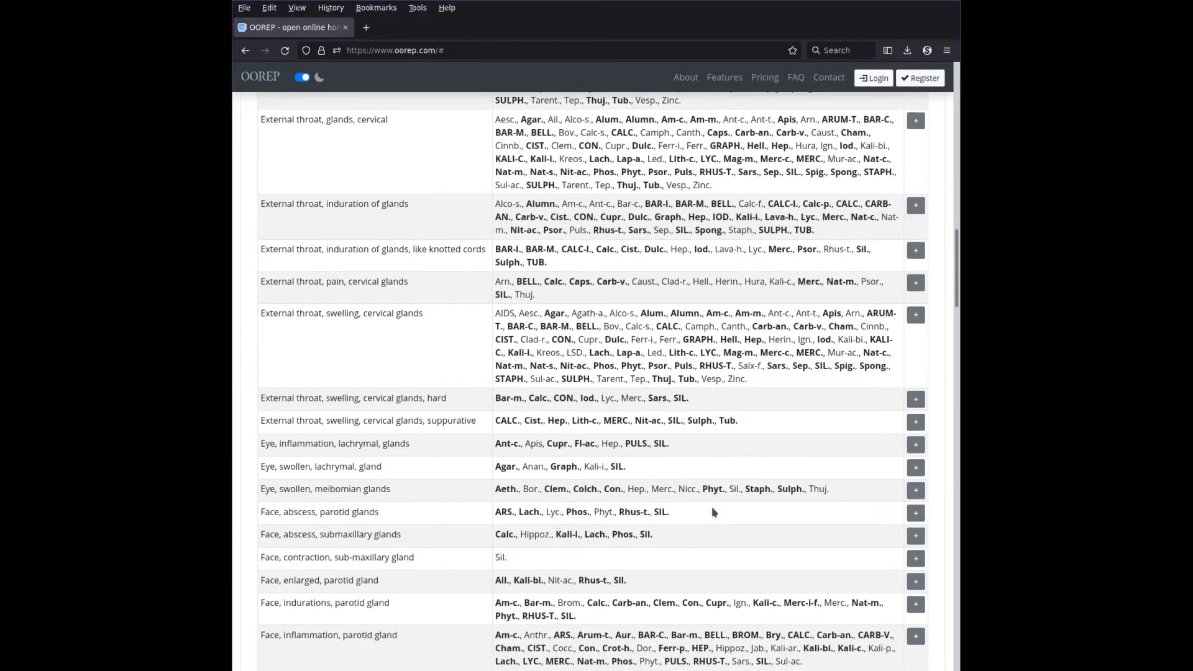
triple_click(516, 563)
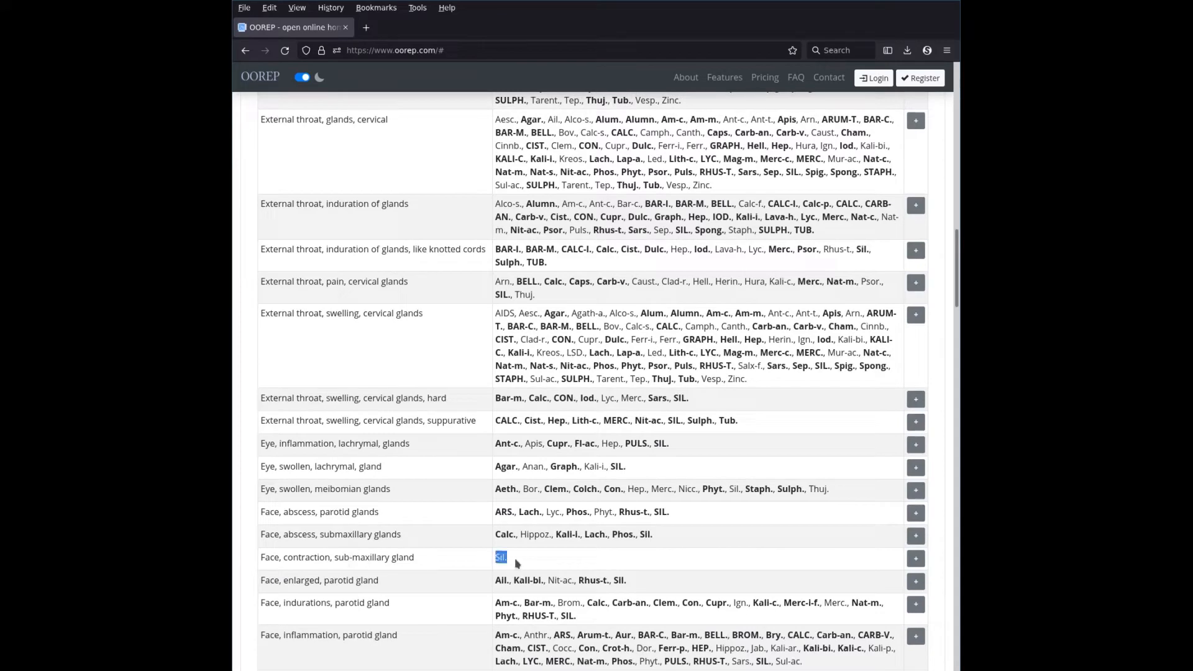
triple_click(370, 557)
drag(524, 564, 504, 557)
scroll(531, 562, down, 4)
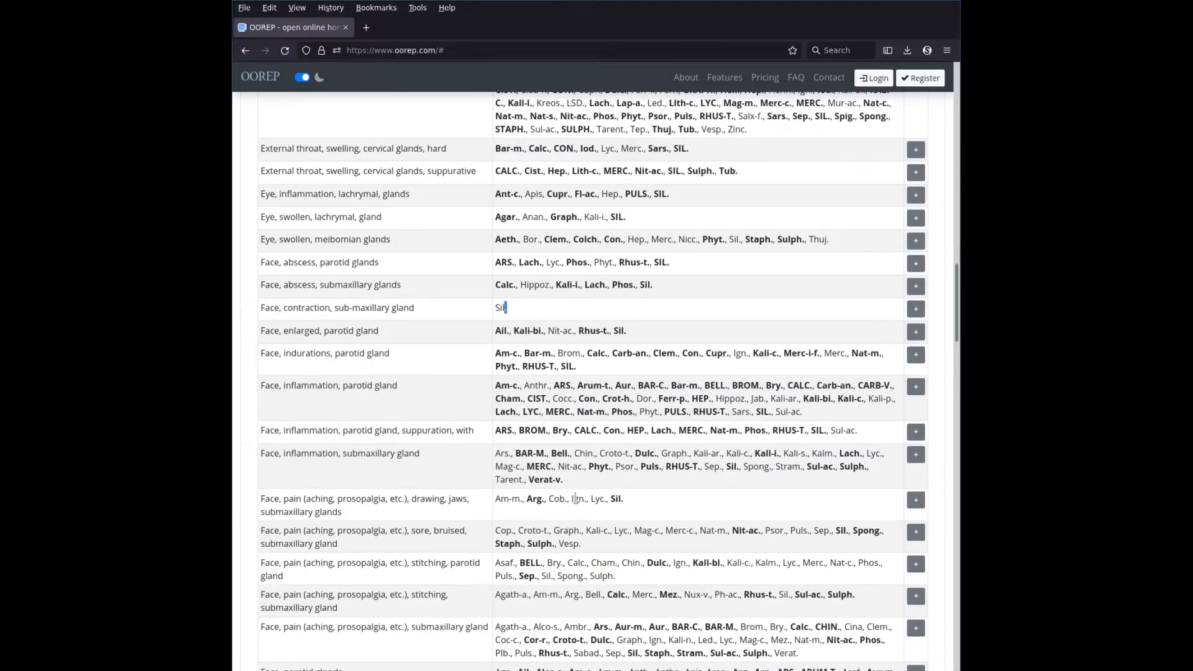
double_click(784, 596)
triple_click(636, 574)
click(654, 572)
Step: Search for rubrics matching "gland*" that contain Sil. with a minimum weight of 2
drag(956, 336, 957, 132)
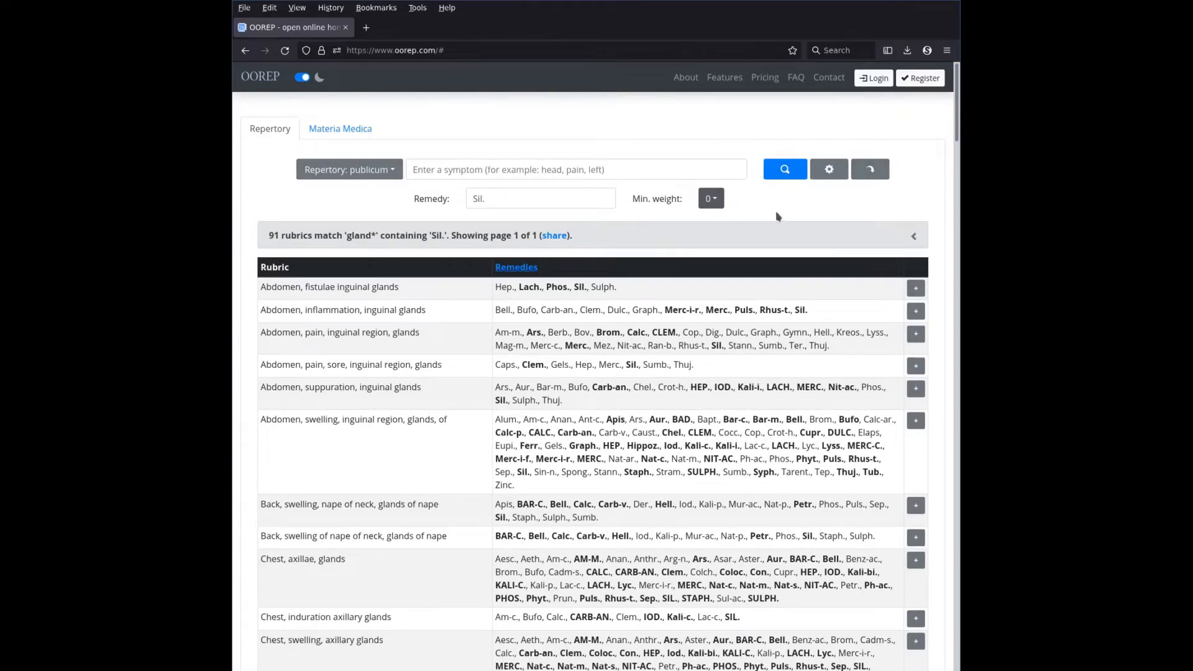
click(869, 170)
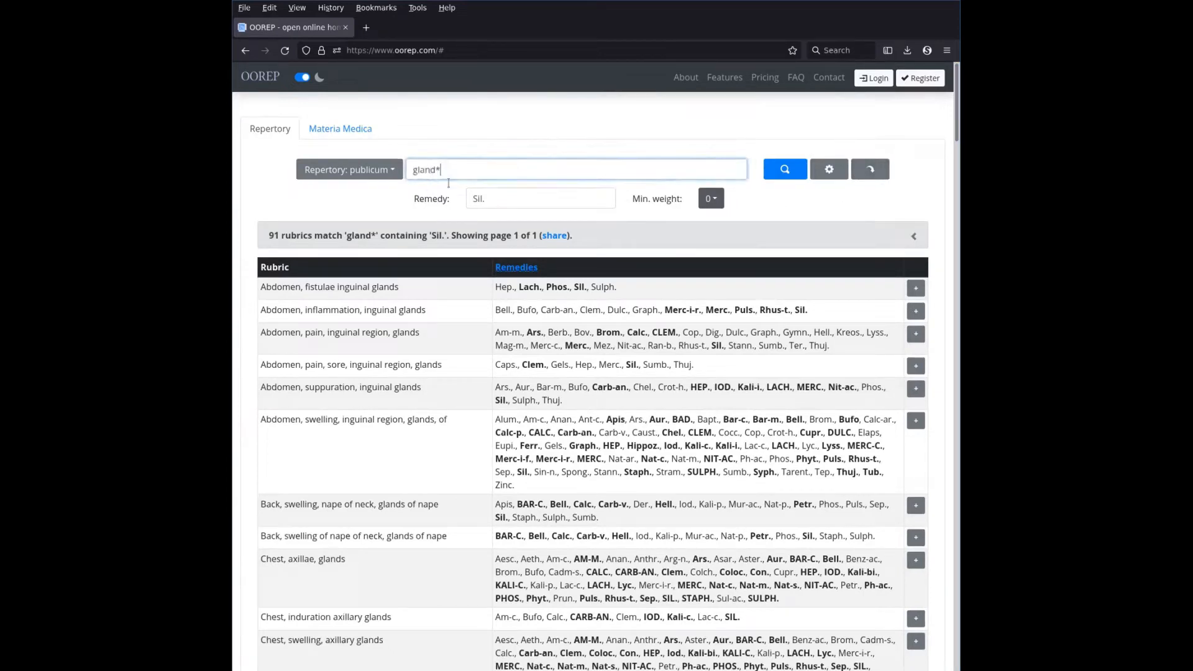
click(711, 198)
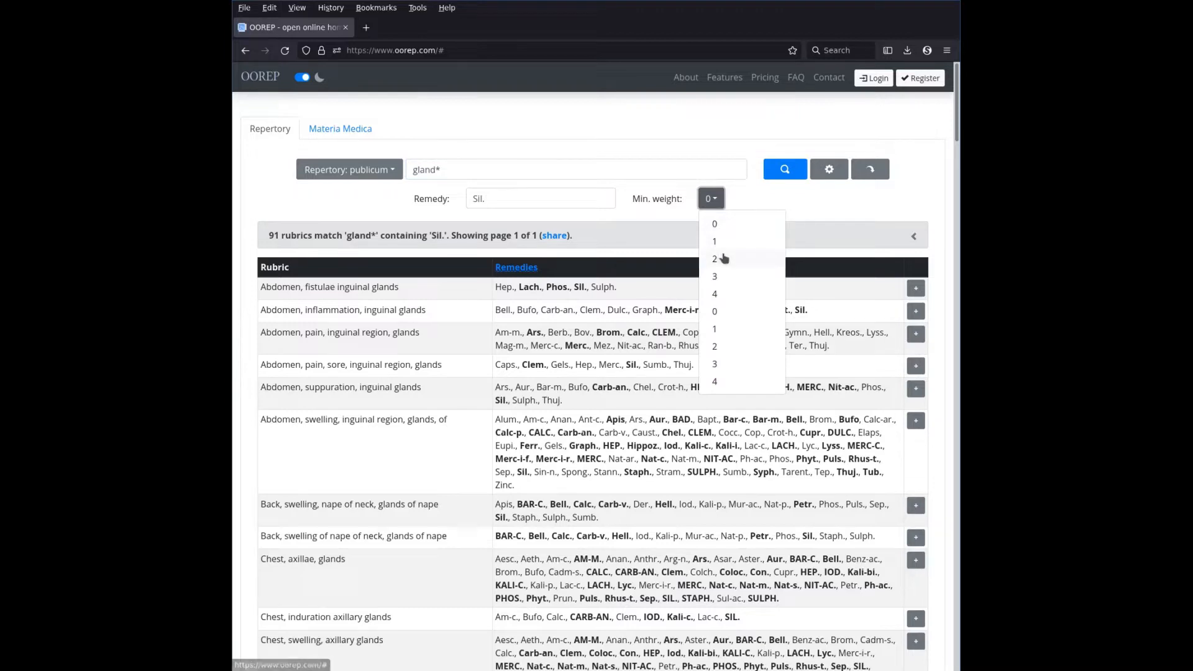
click(715, 259)
click(785, 169)
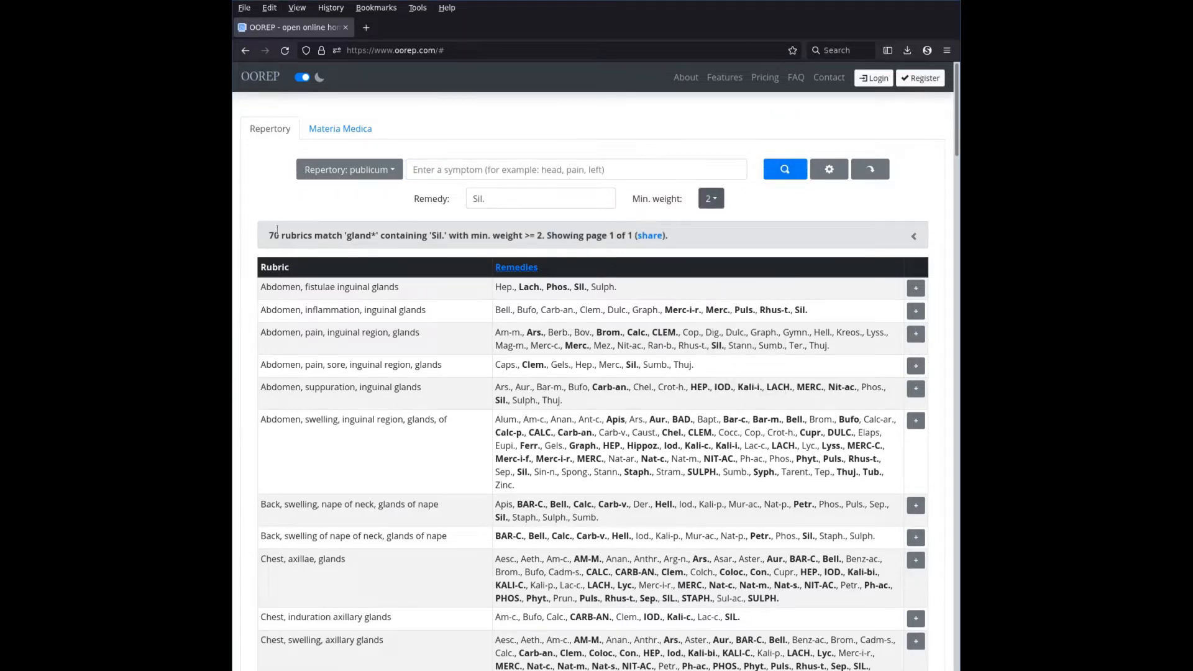
Step: Raise the minimum weight to 3 and search for "gland*" rubrics containing Sil
click(714, 200)
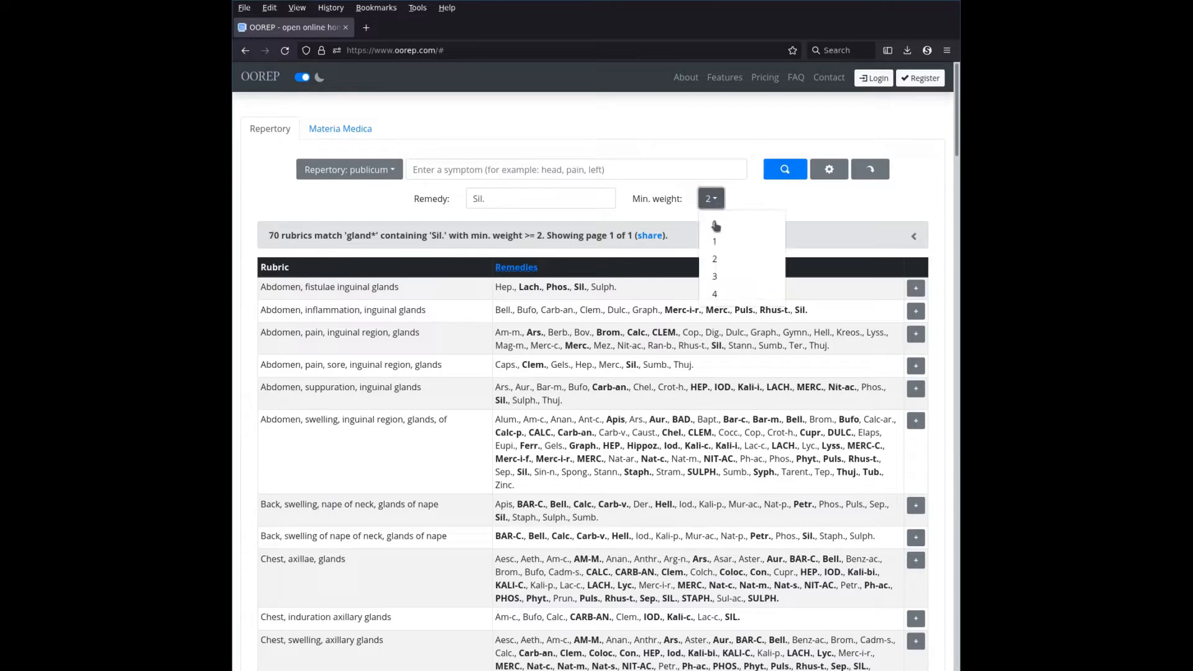
click(726, 275)
click(784, 170)
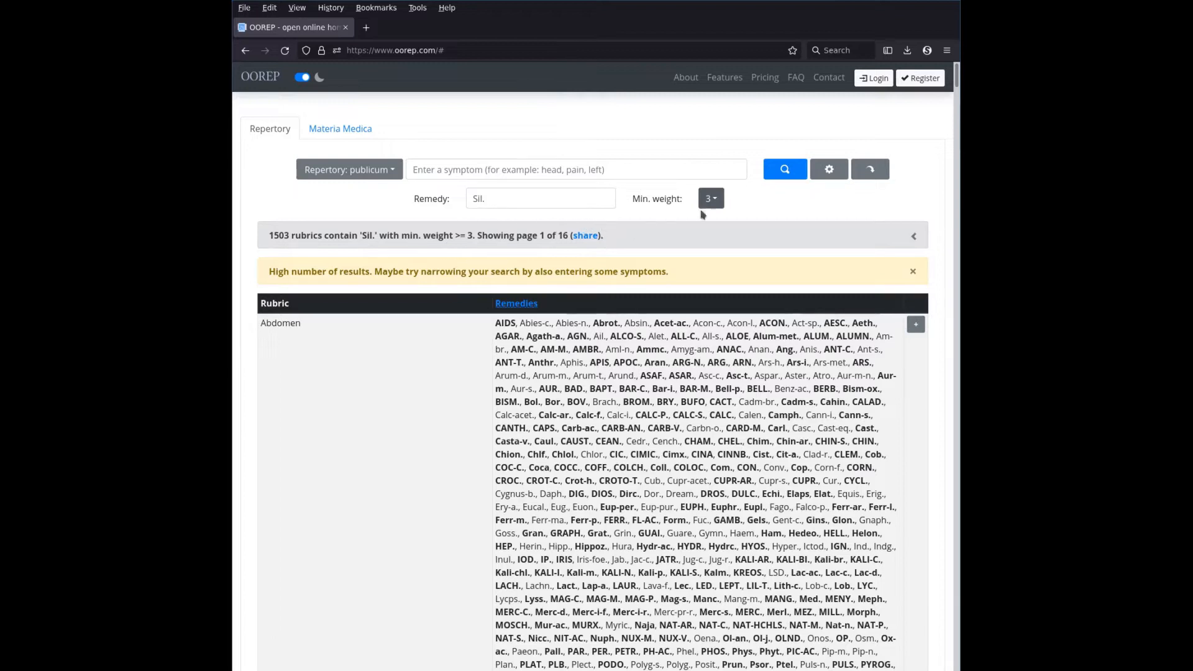
click(861, 176)
text(gland*)
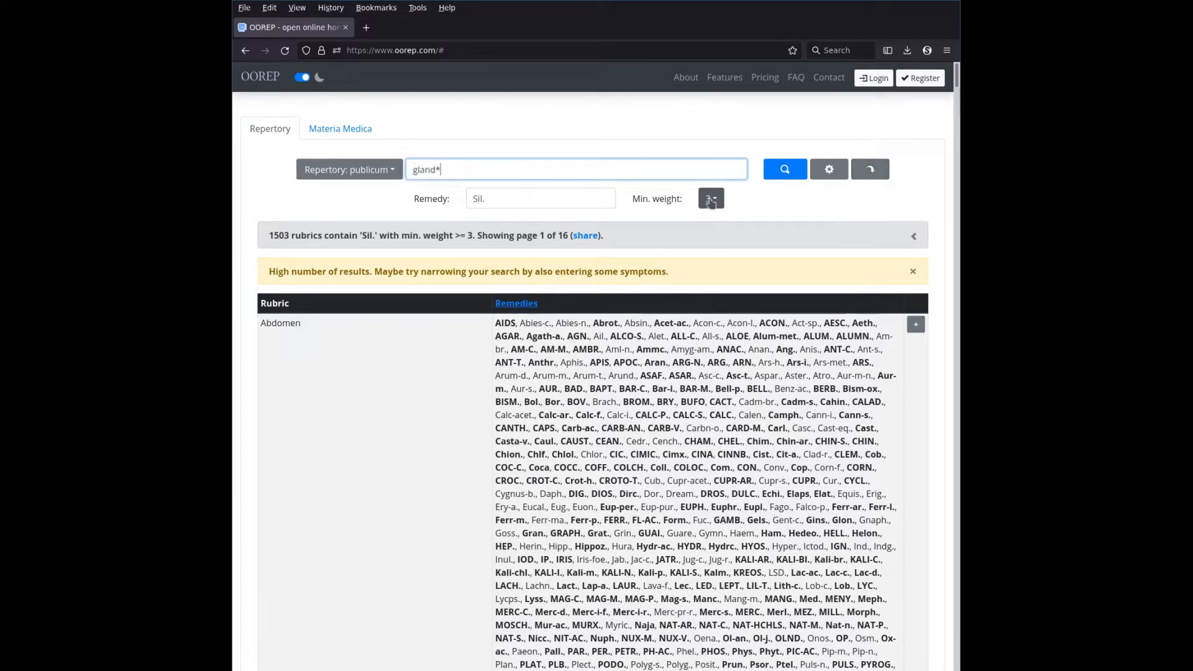
click(784, 169)
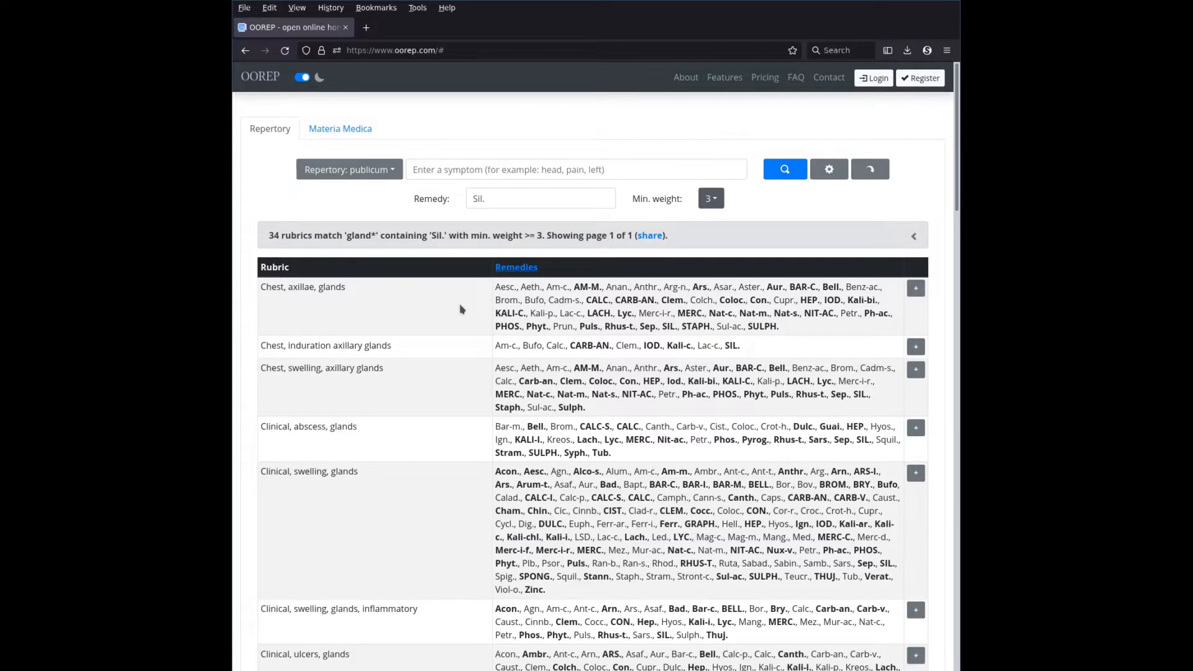
Step: Reset the advanced search options and enter Sil. as the remedy again
click(503, 202)
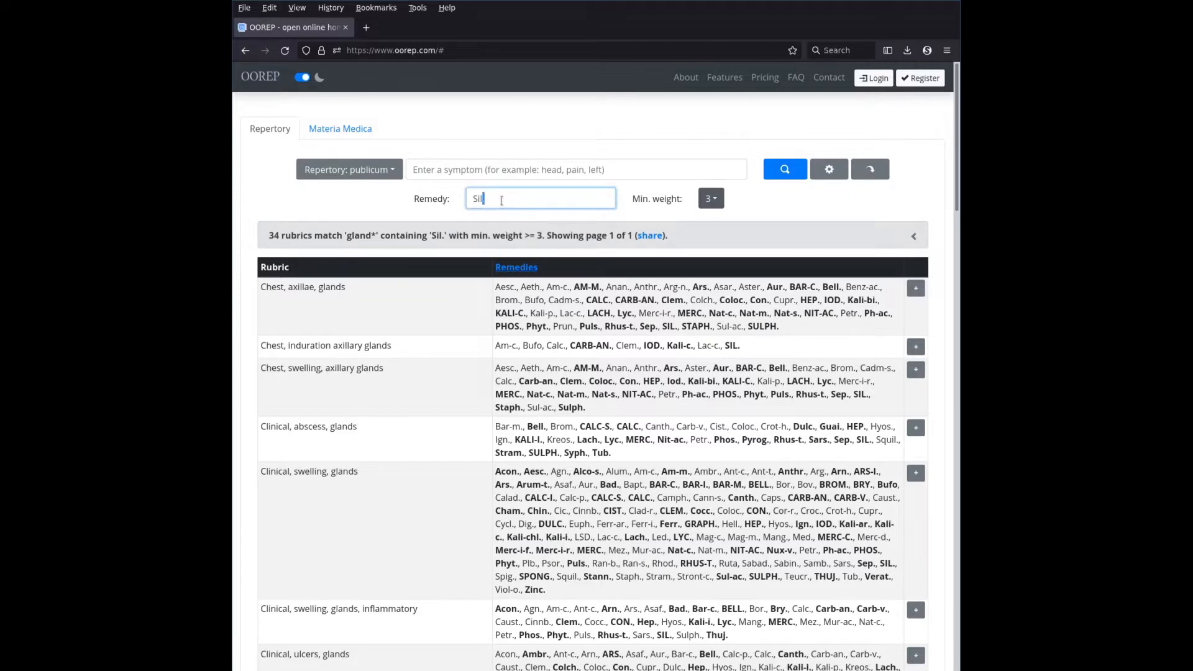
key(ctrl+a)
click(829, 171)
click(829, 171)
click(563, 194)
text(Sil.)
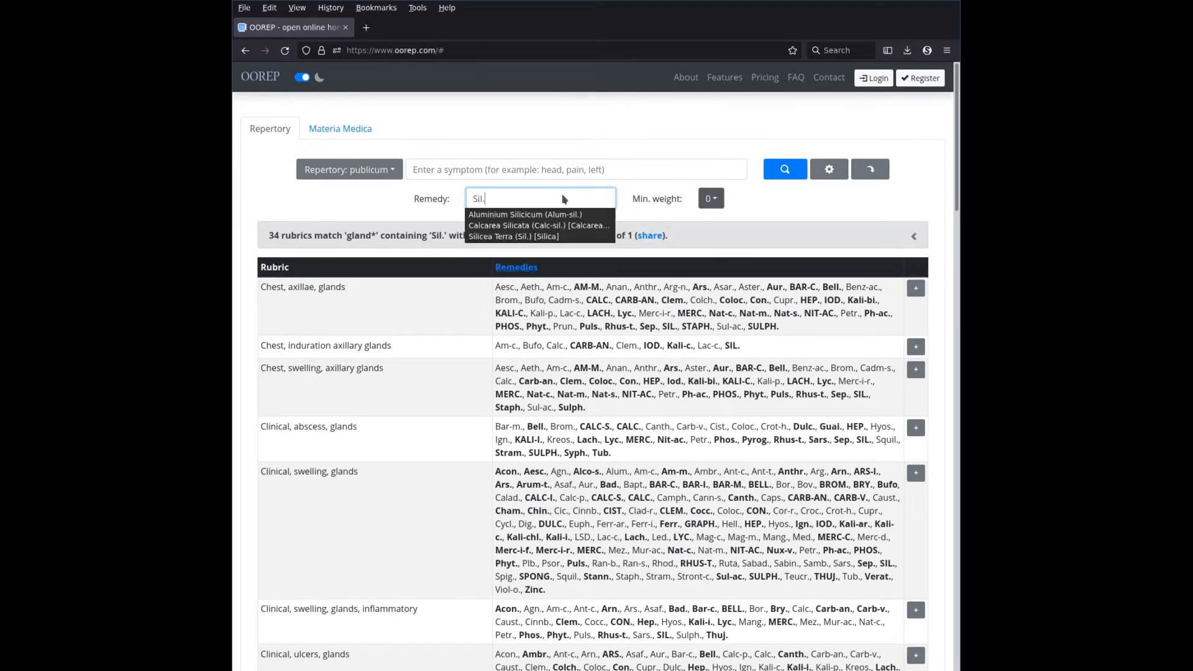
key(Return)
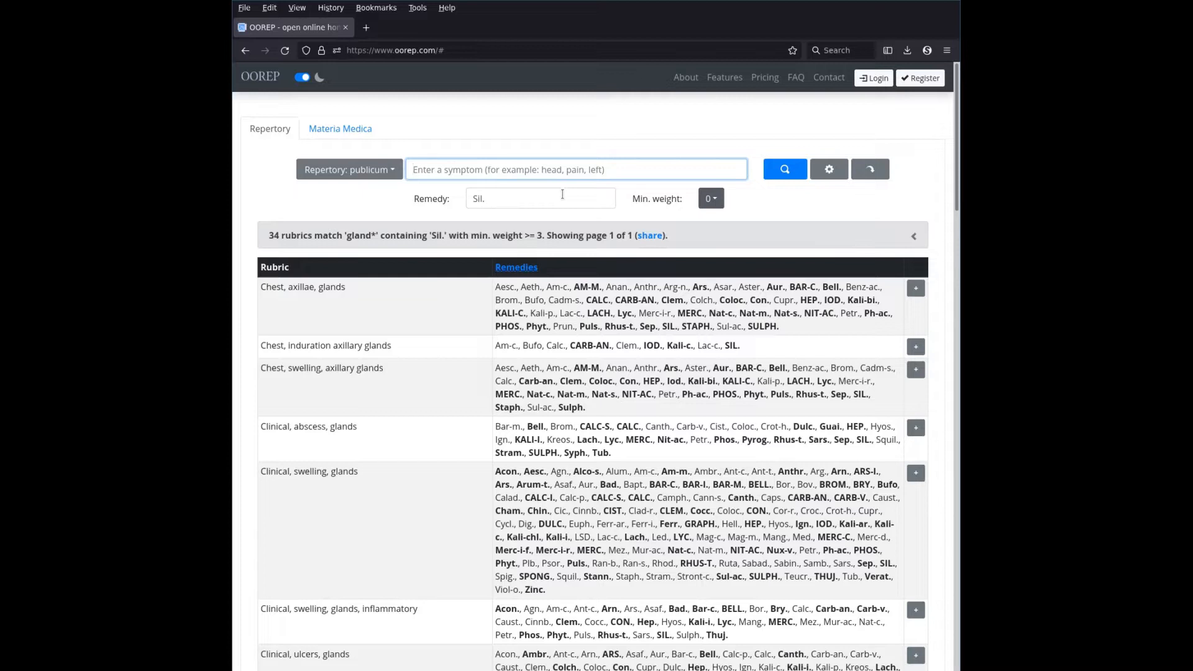
Step: Enter "gland*" as the symptom, set the minimum weight to 3 and run the search
text(gland*)
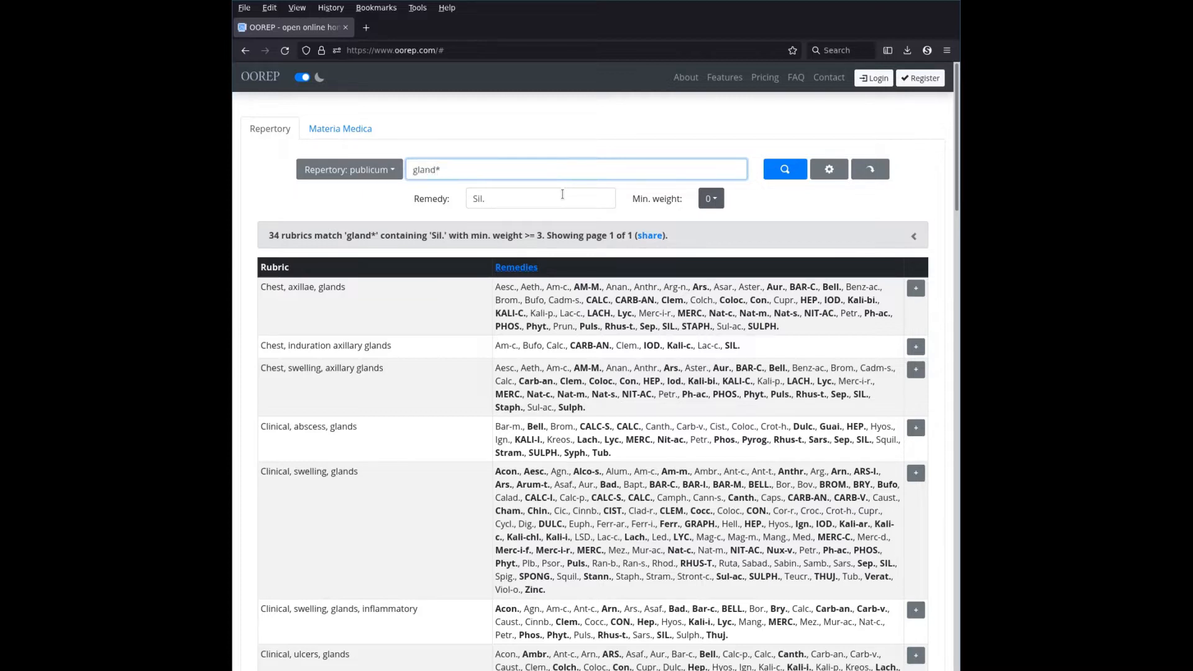
click(710, 198)
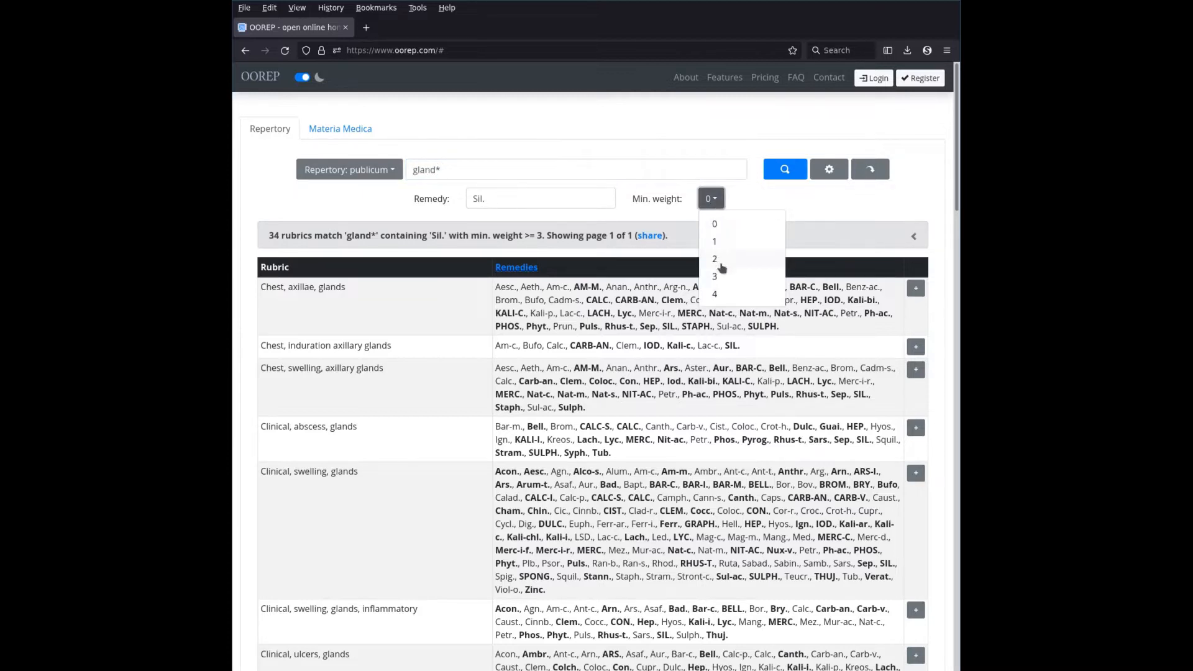
click(719, 280)
click(786, 172)
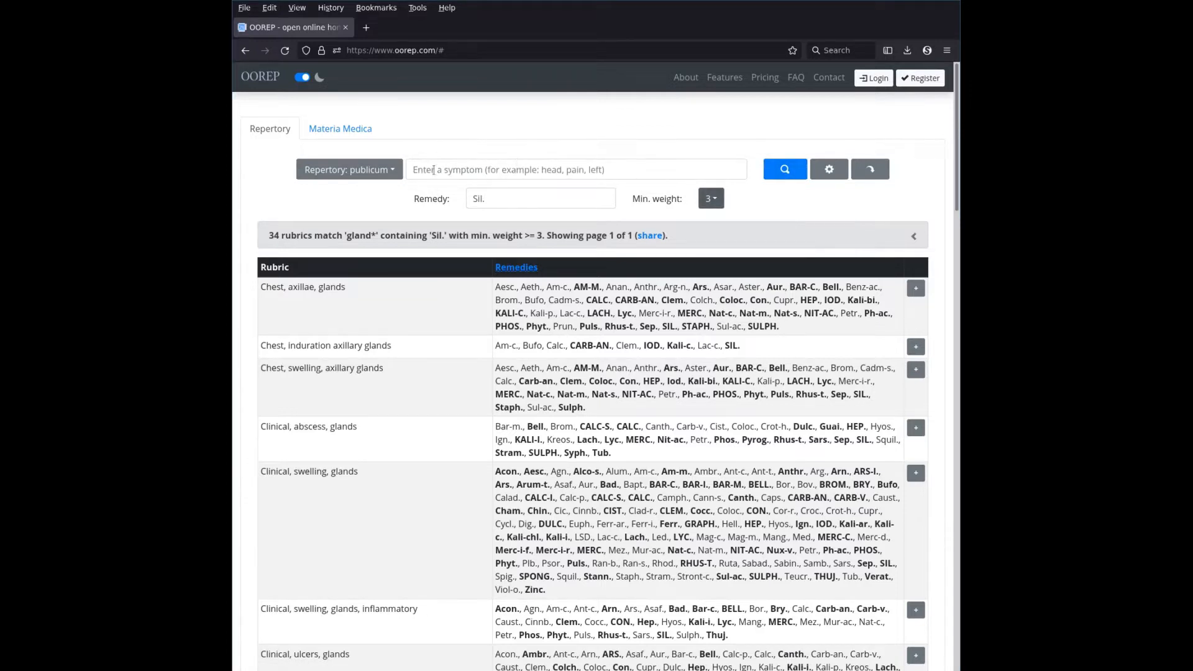
Step: Search without any symptom for all rubrics containing Sil. with a minimum weight of 1
click(710, 198)
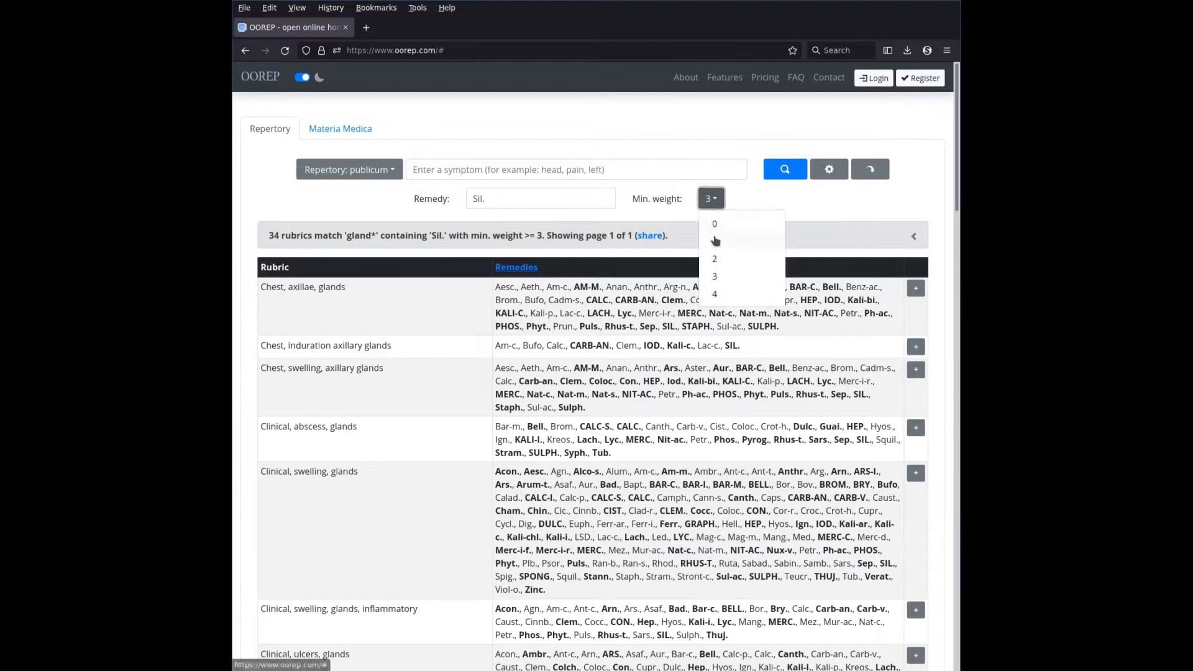
click(711, 225)
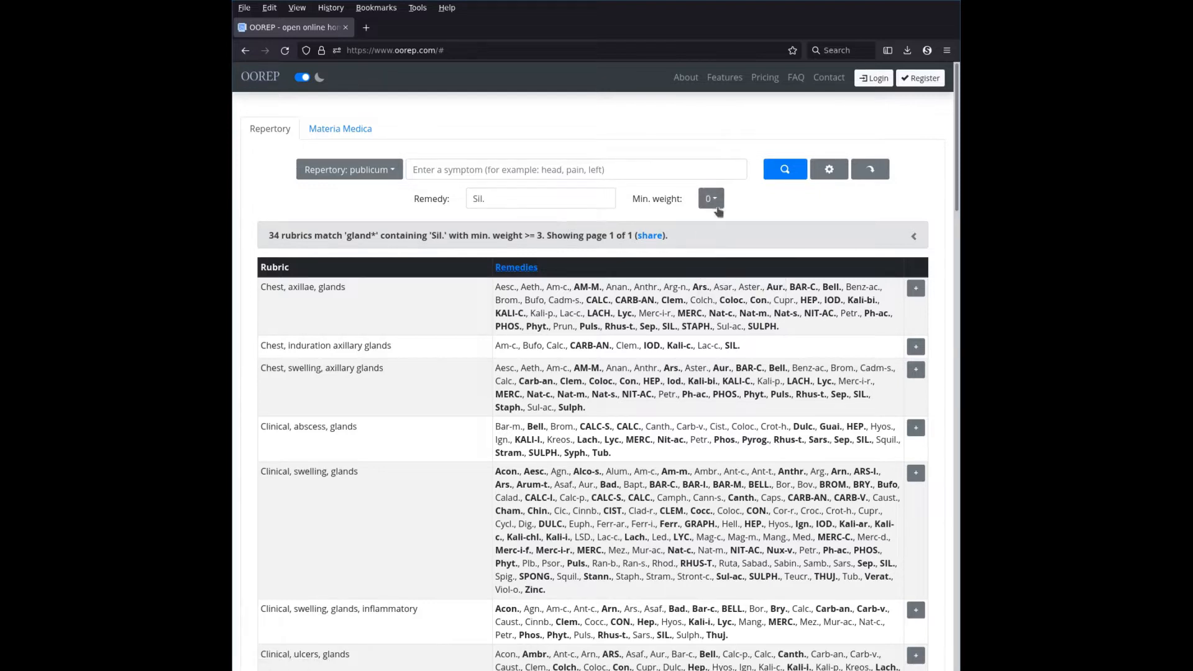
click(711, 200)
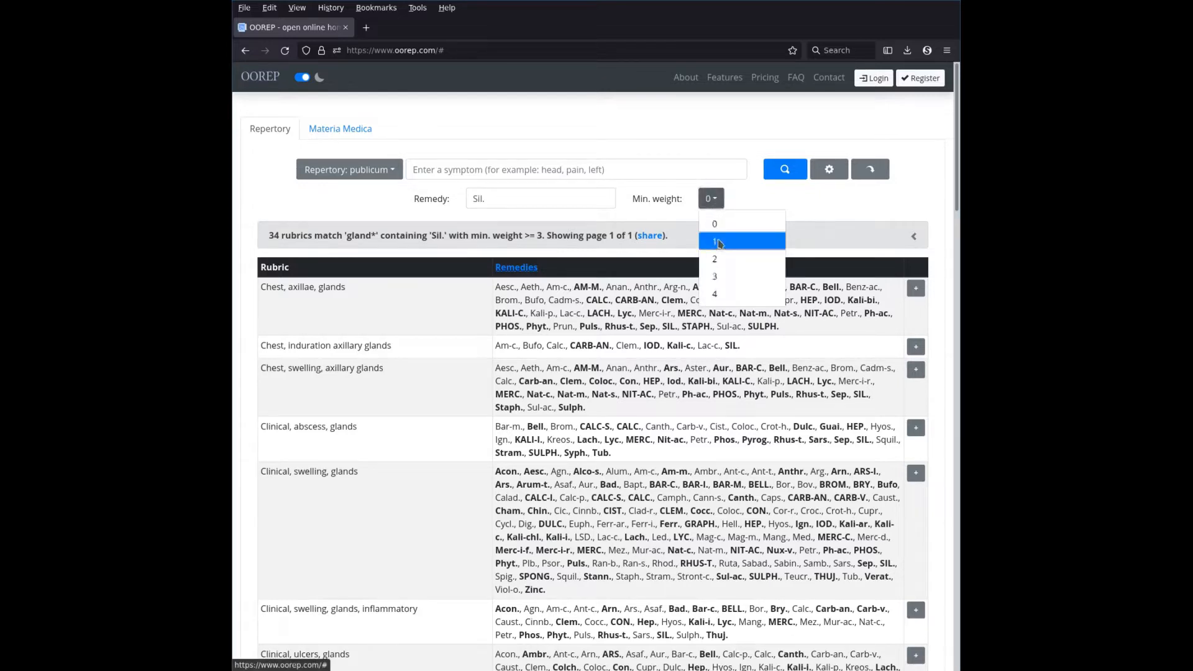
click(717, 242)
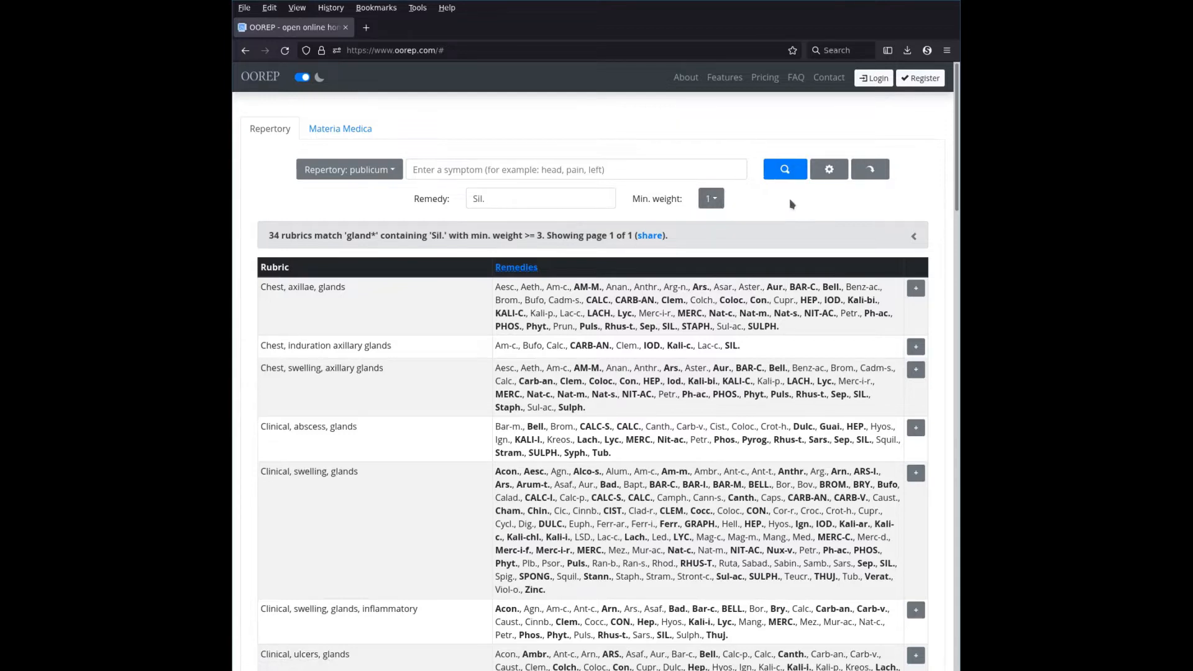
click(795, 168)
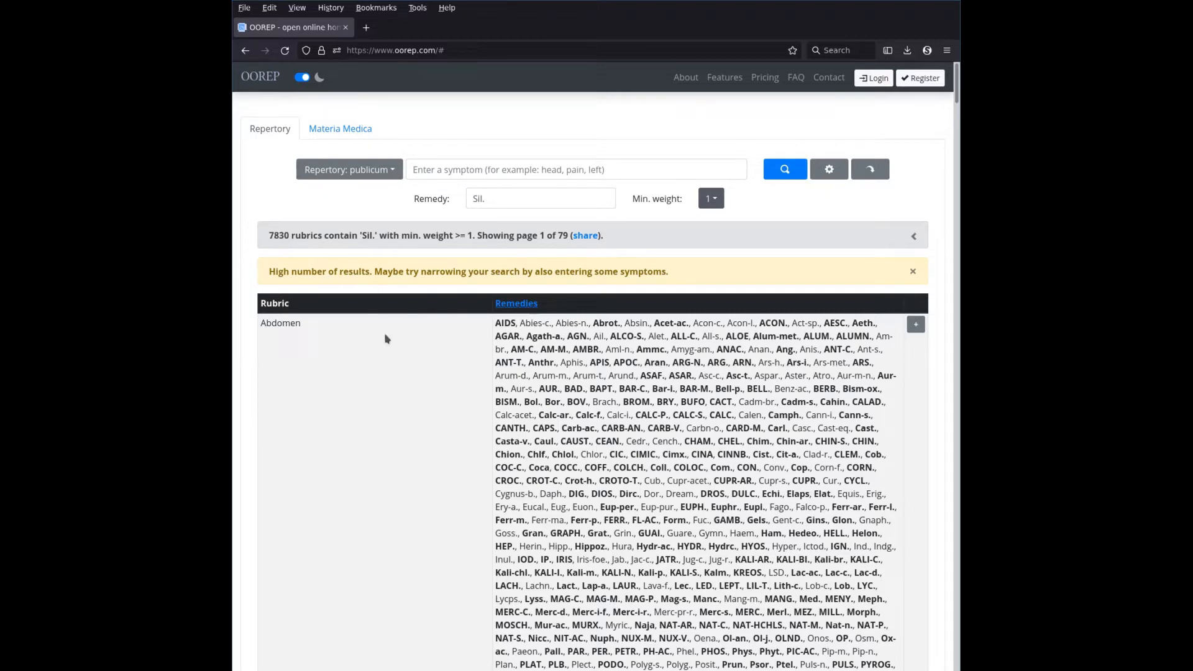
Step: Expand the multi-occurrence summary of the Sil. results, look through its remedy counts and collapse it again
click(912, 237)
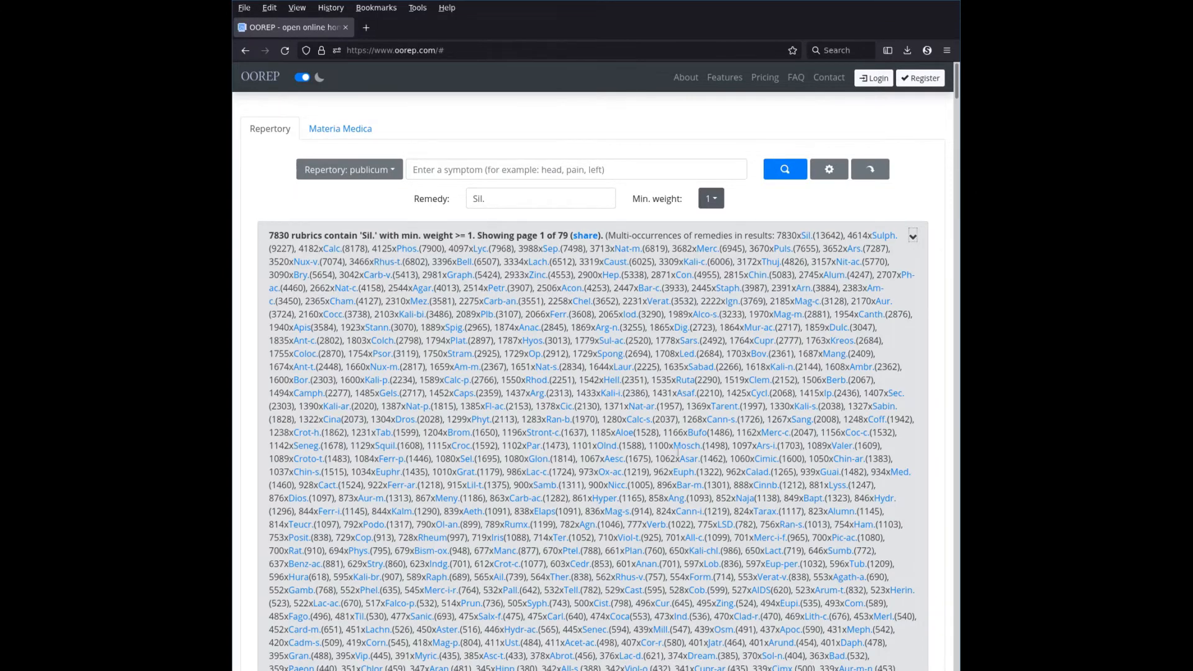
scroll(677, 451, down, 9)
scroll(683, 452, up, 10)
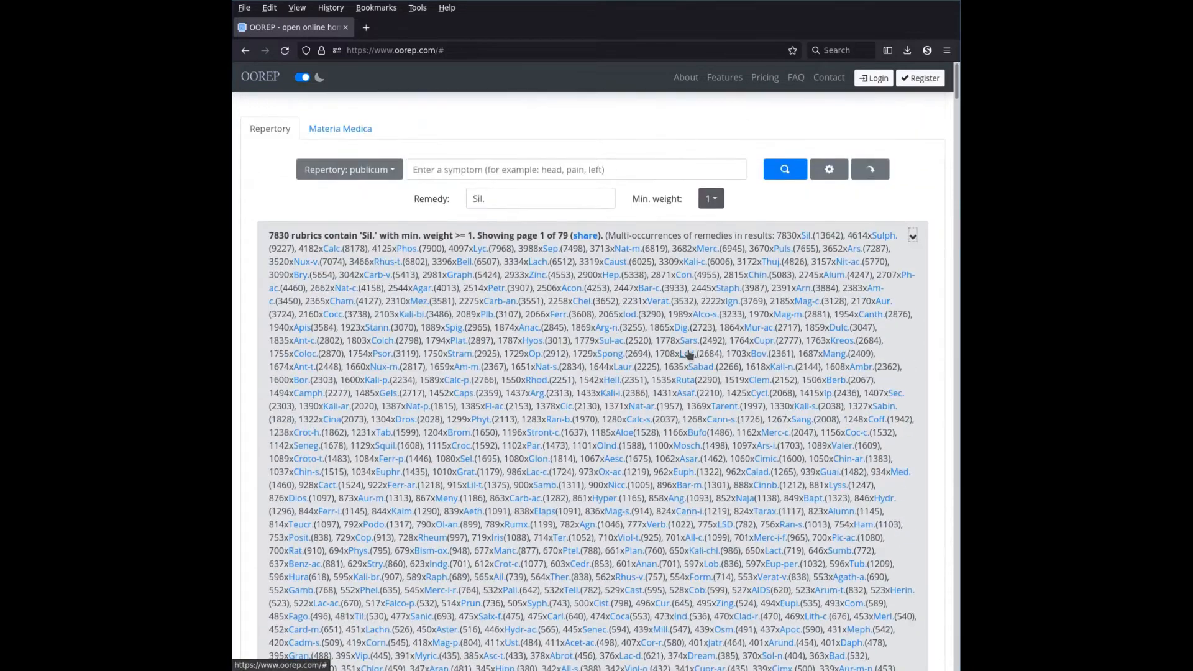
click(911, 240)
Step: Show and hide the advanced search options several times, clearing the remedy restriction and leaving the options hidden
click(829, 170)
click(829, 170)
click(831, 171)
click(833, 172)
click(833, 172)
click(831, 173)
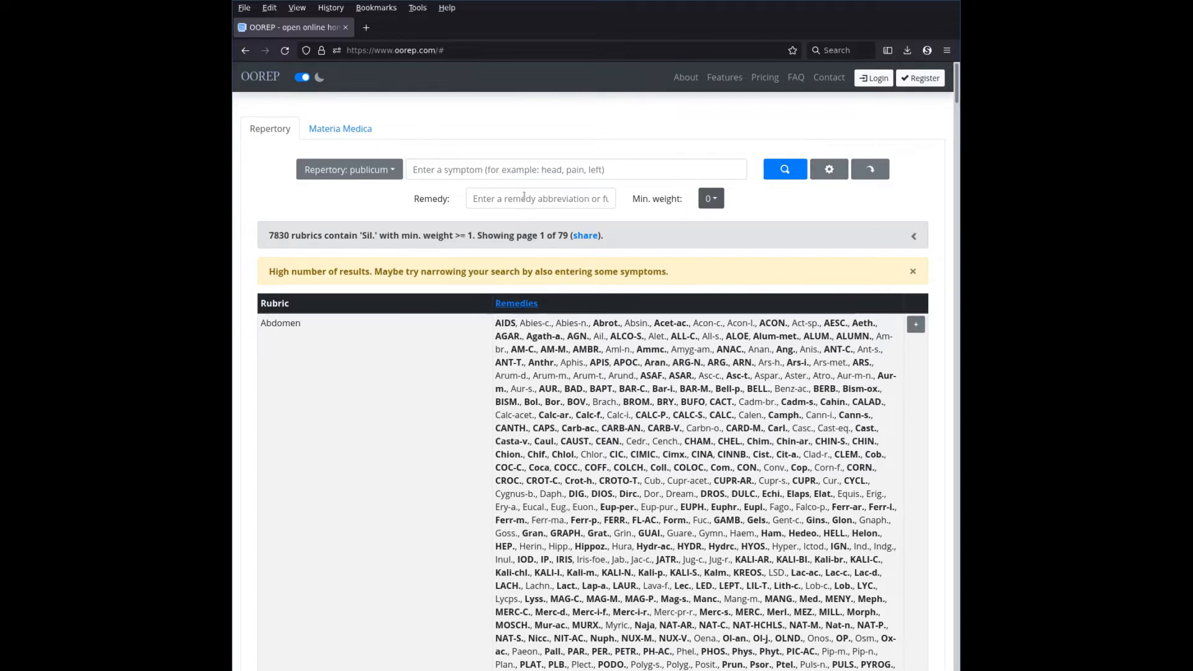
click(829, 170)
click(828, 170)
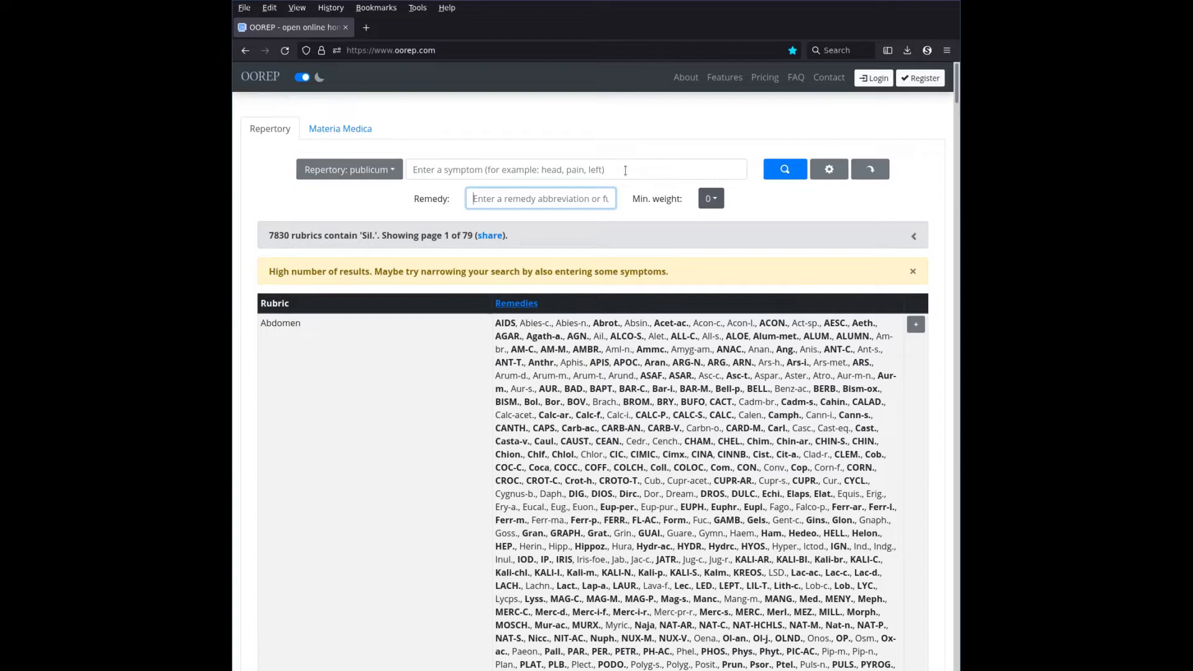
click(815, 176)
Step: Search for "mouth bitter tast*" and add the rubric mouth, taste, bitter to the case
click(633, 171)
text(mouth ba)
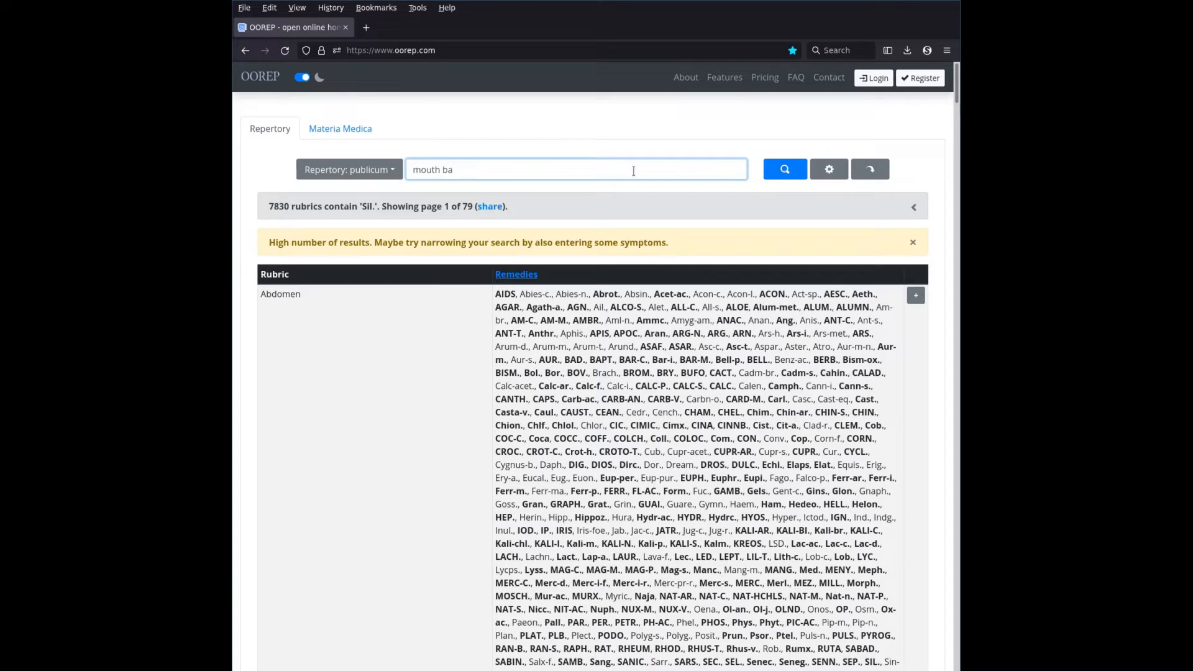
text(sitter )
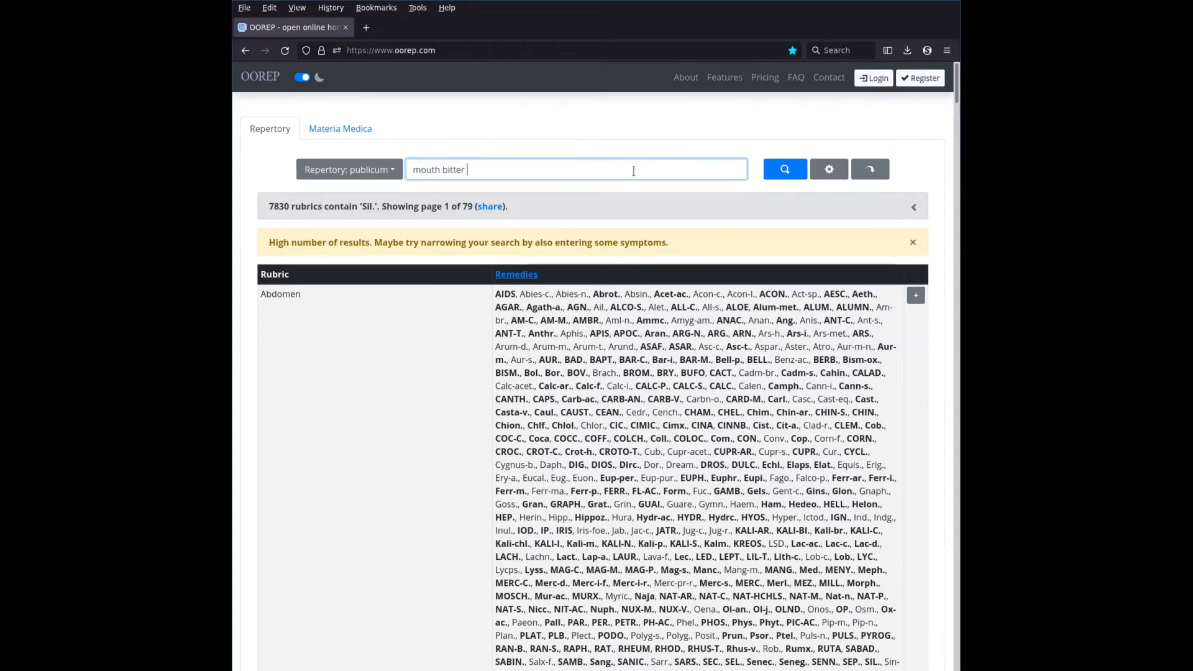
text(tast*)
key(Return)
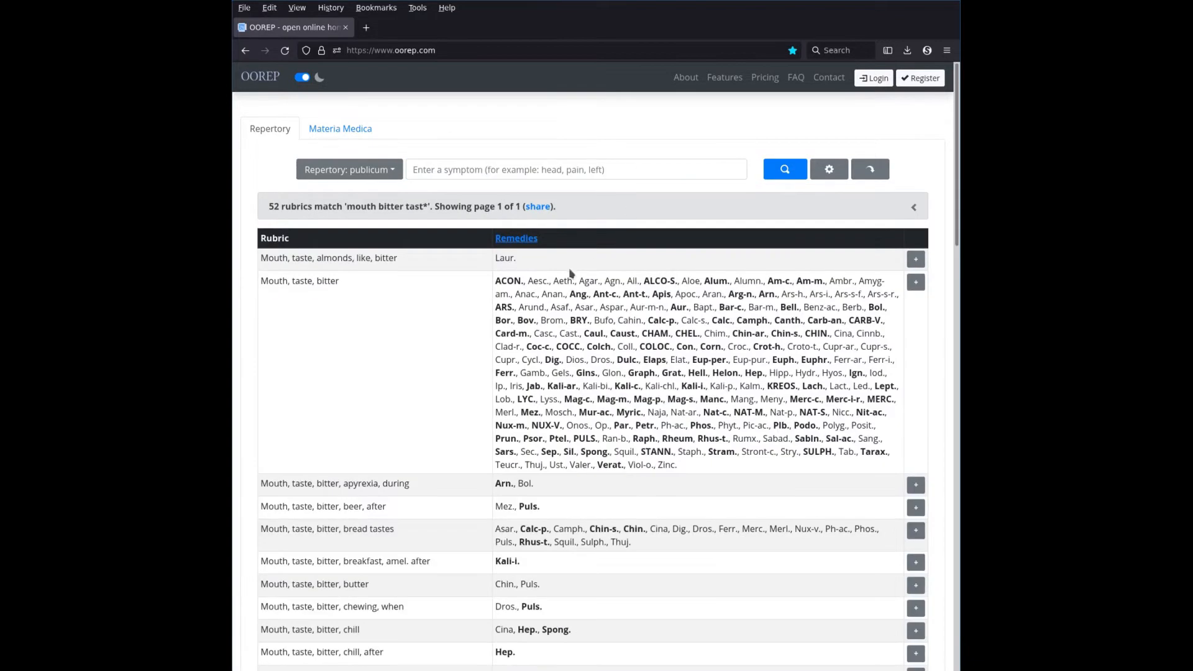
click(915, 286)
Step: Search for "head pain left" and add the rubric head, pain, cutting, temples, left to the case
click(653, 174)
text(head pain left)
key(Return)
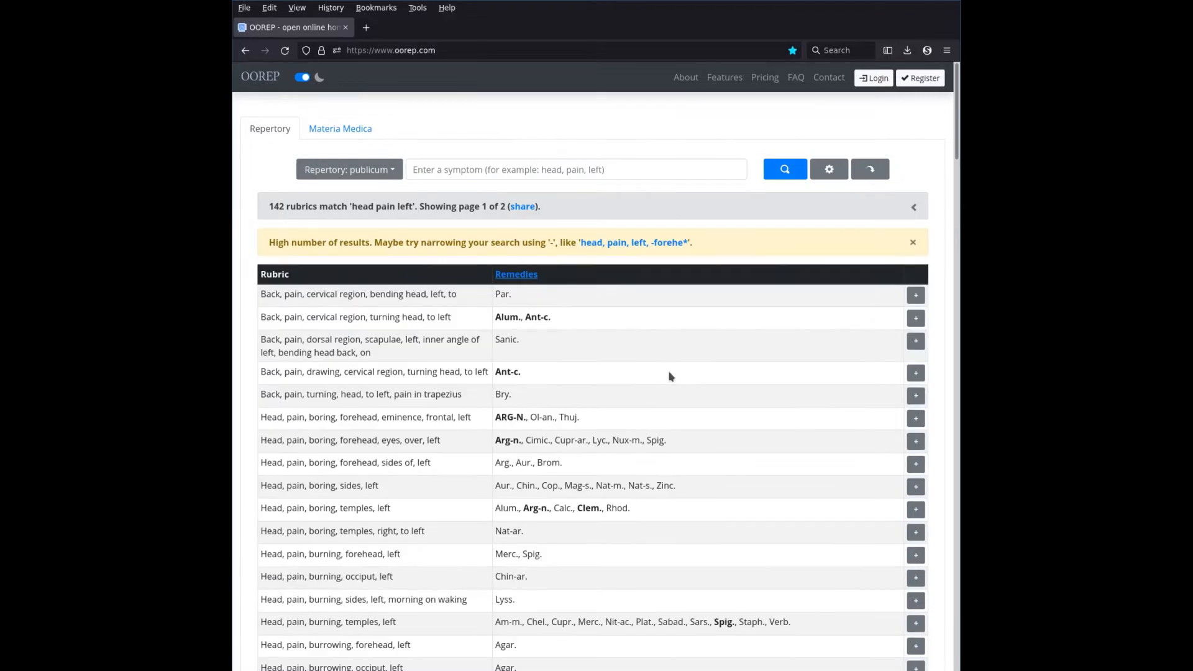
scroll(673, 439, down, 5)
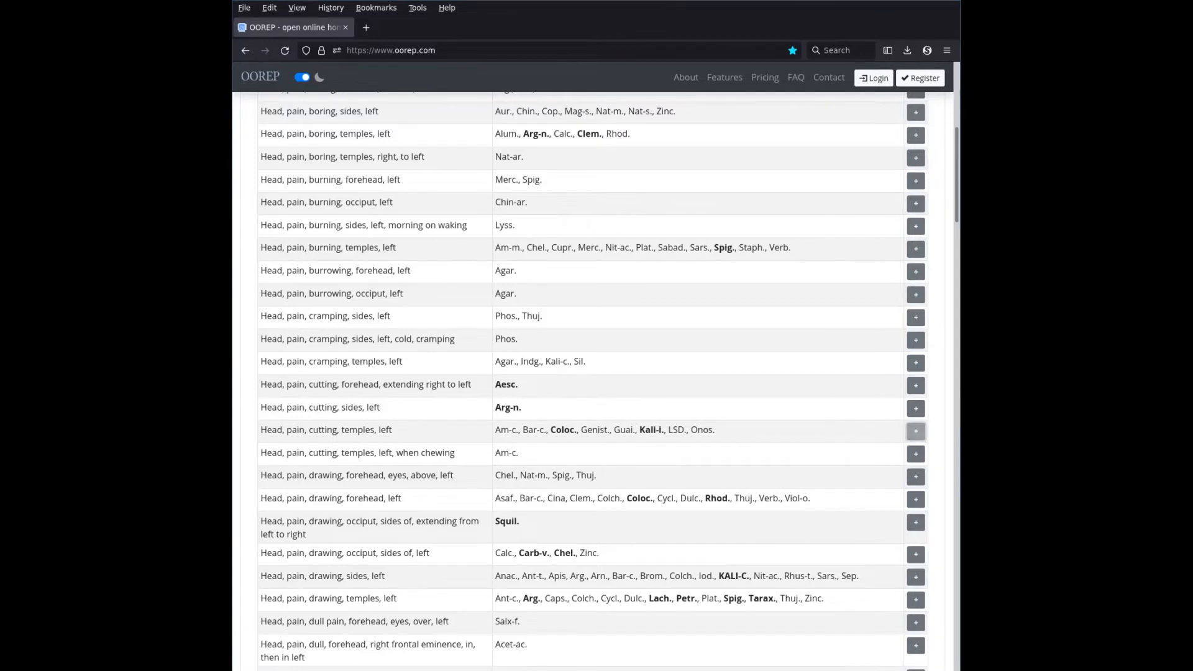
scroll(758, 145, up, 5)
Step: Search the repertory for rubrics matching "amel* warm*"
click(716, 166)
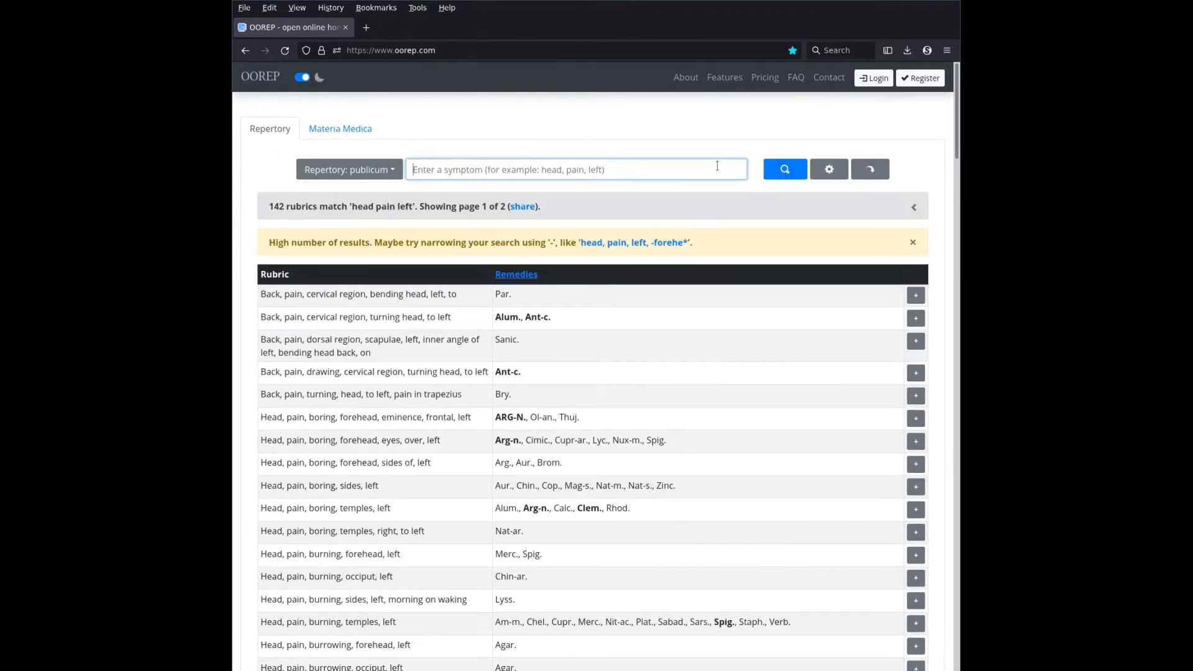
text(amel)
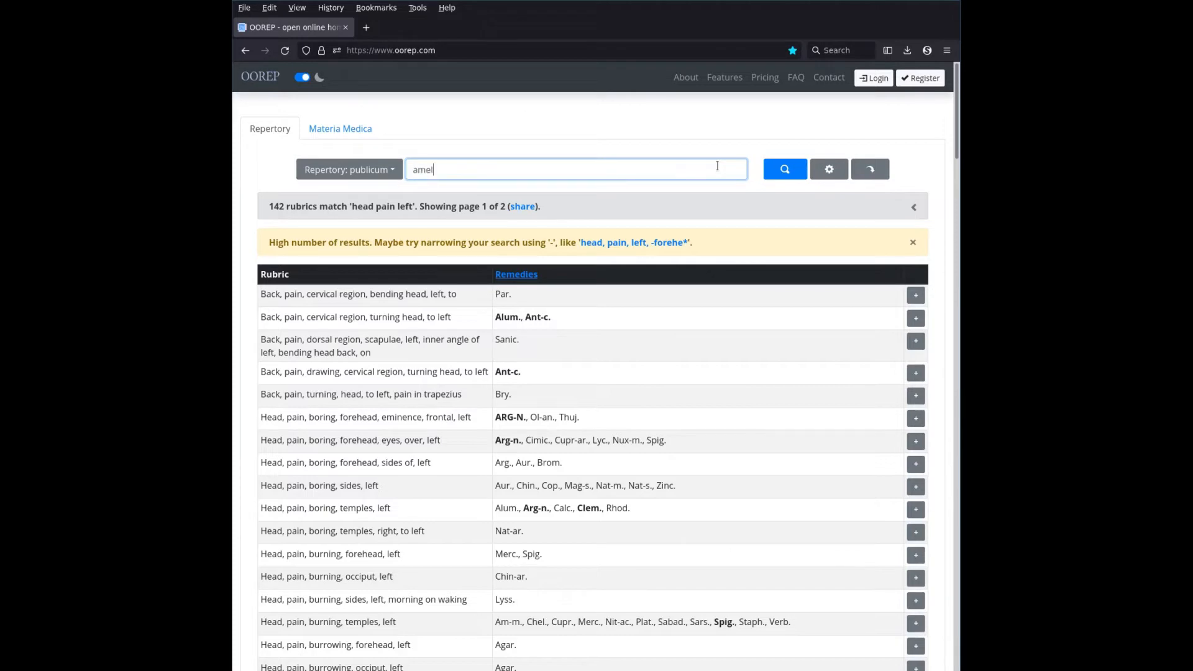
text(* warm*)
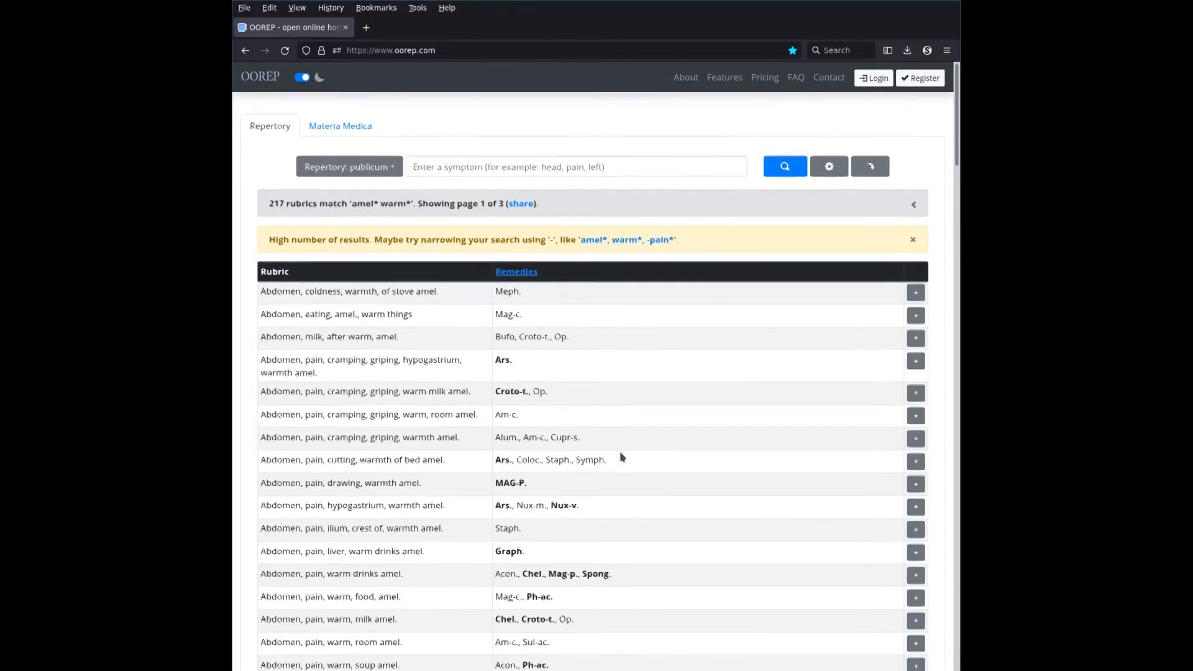
Step: Find the rubric chill, warm room, amel. in the search results and add it to the case
scroll(621, 450, down, 6)
scroll(623, 453, down, 3)
scroll(624, 454, down, 3)
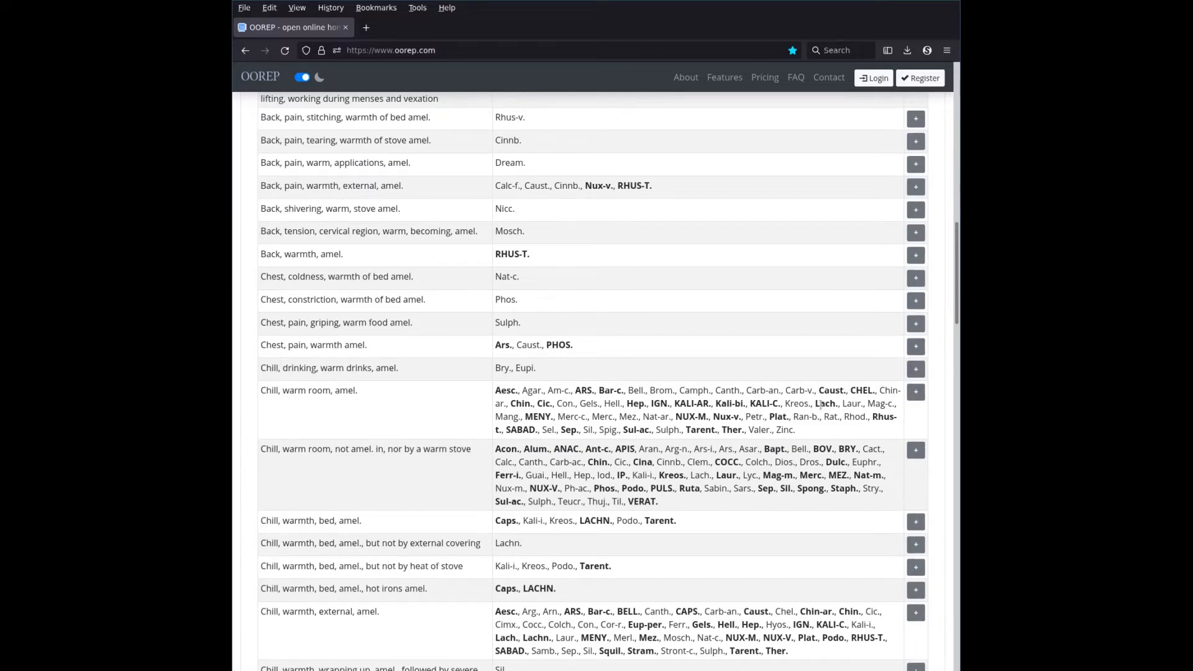
scroll(788, 419, down, 10)
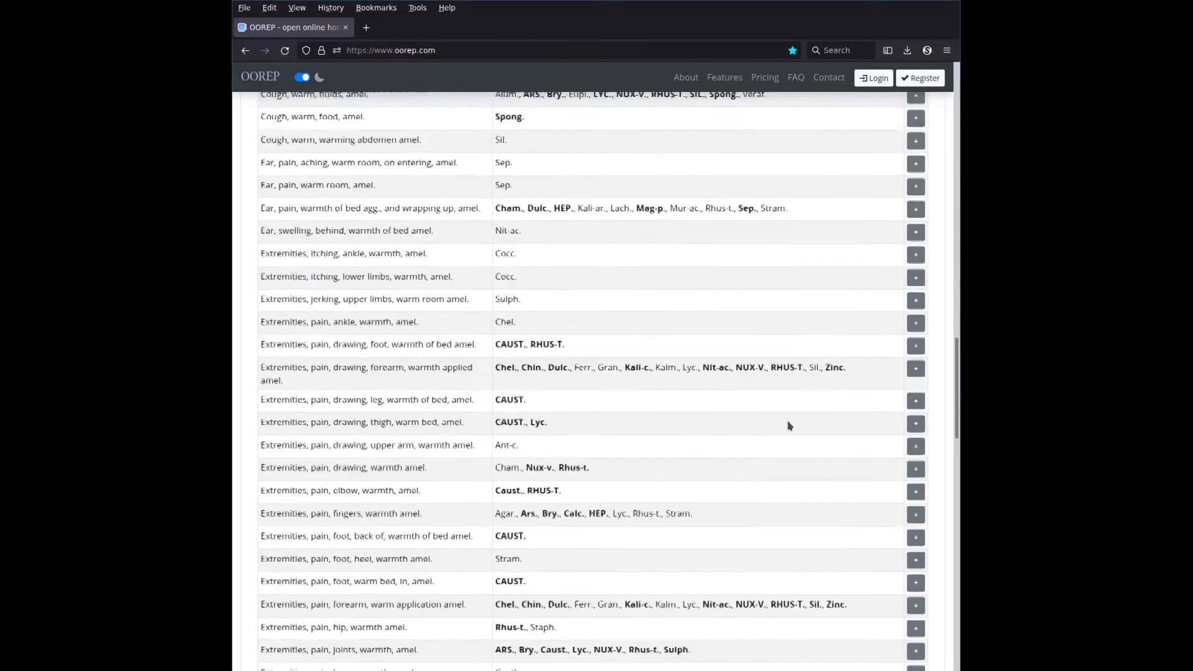
scroll(789, 425, down, 15)
scroll(789, 426, up, 14)
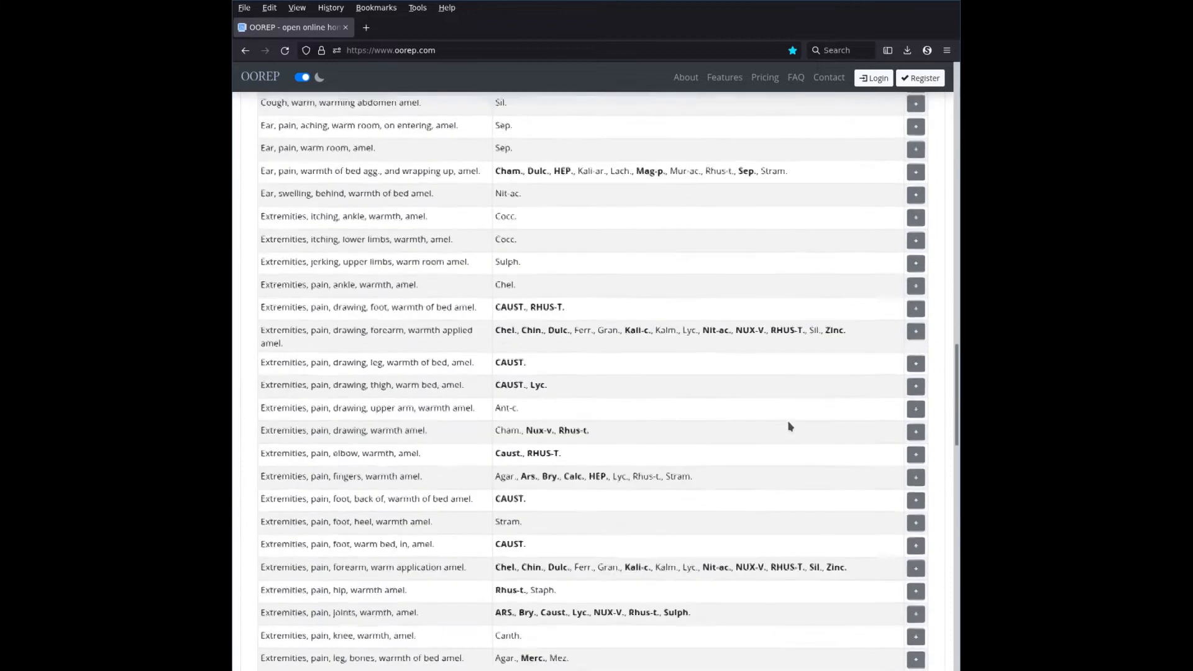
scroll(789, 426, up, 9)
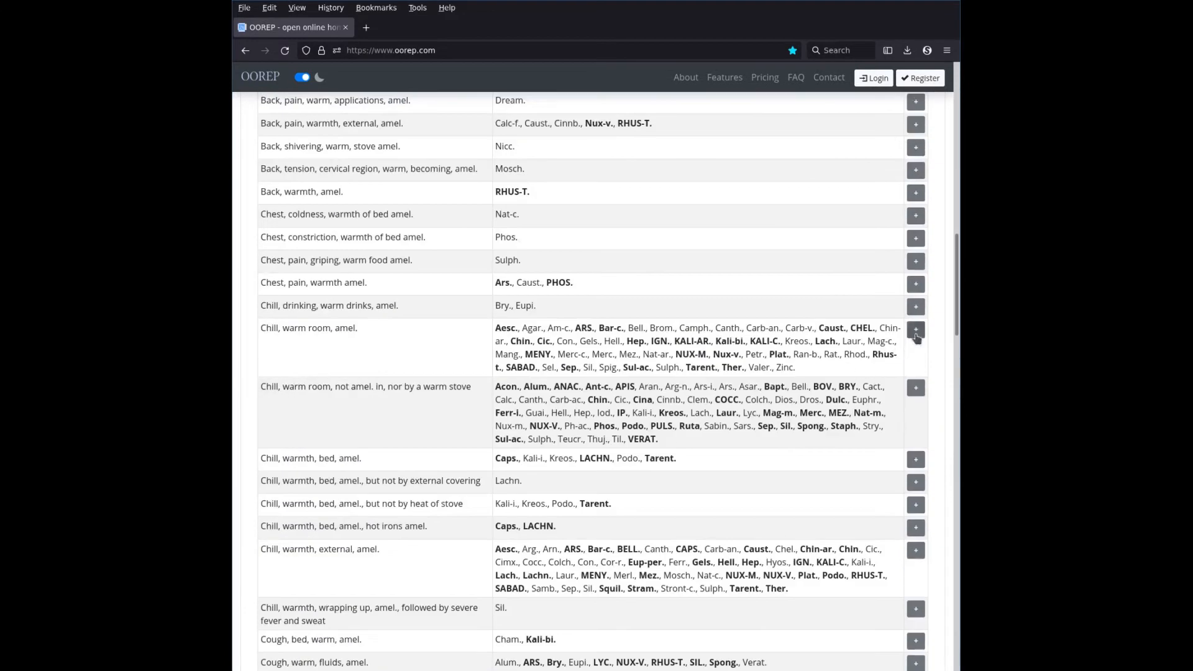
drag(957, 308, 957, 131)
Step: Search for "lach* eye*" and add the rubric eye, lachrymation, cold air, in to the case
click(670, 170)
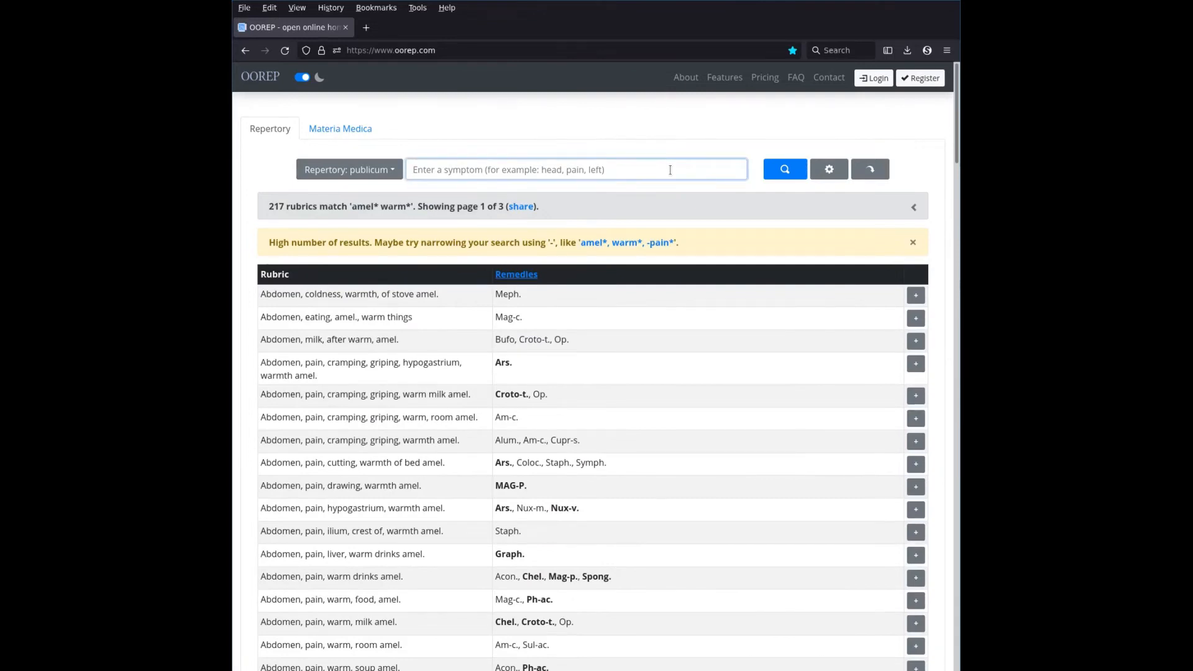
text(lach* eye*)
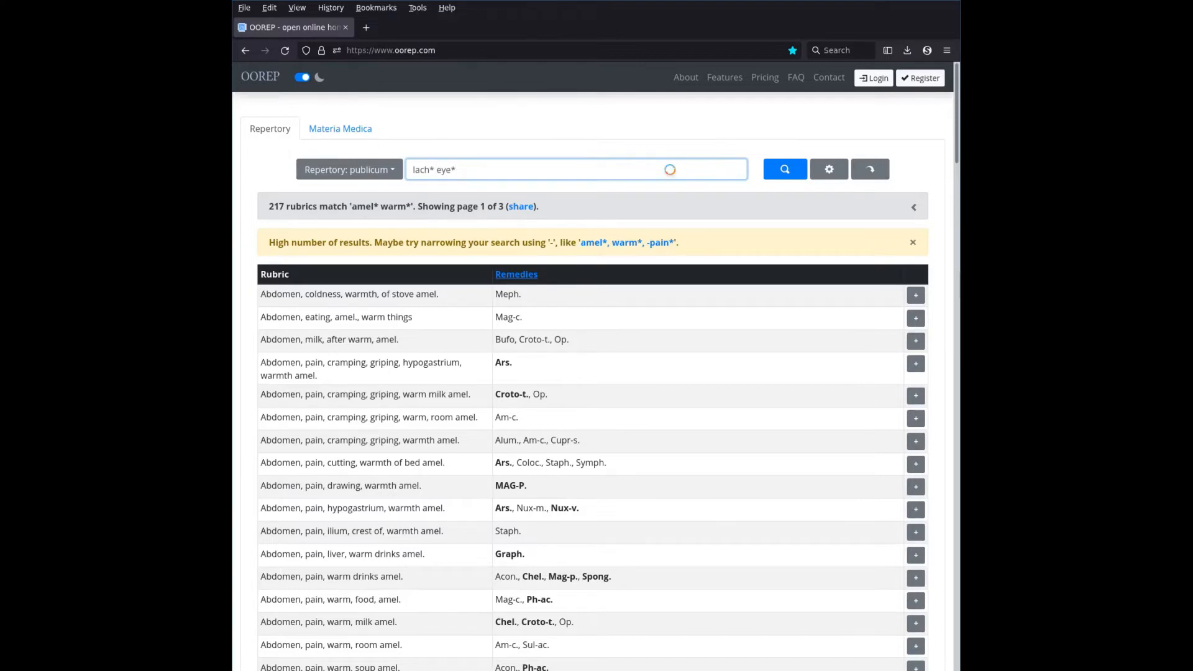
key(Return)
scroll(668, 552, down, 1)
scroll(668, 551, down, 3)
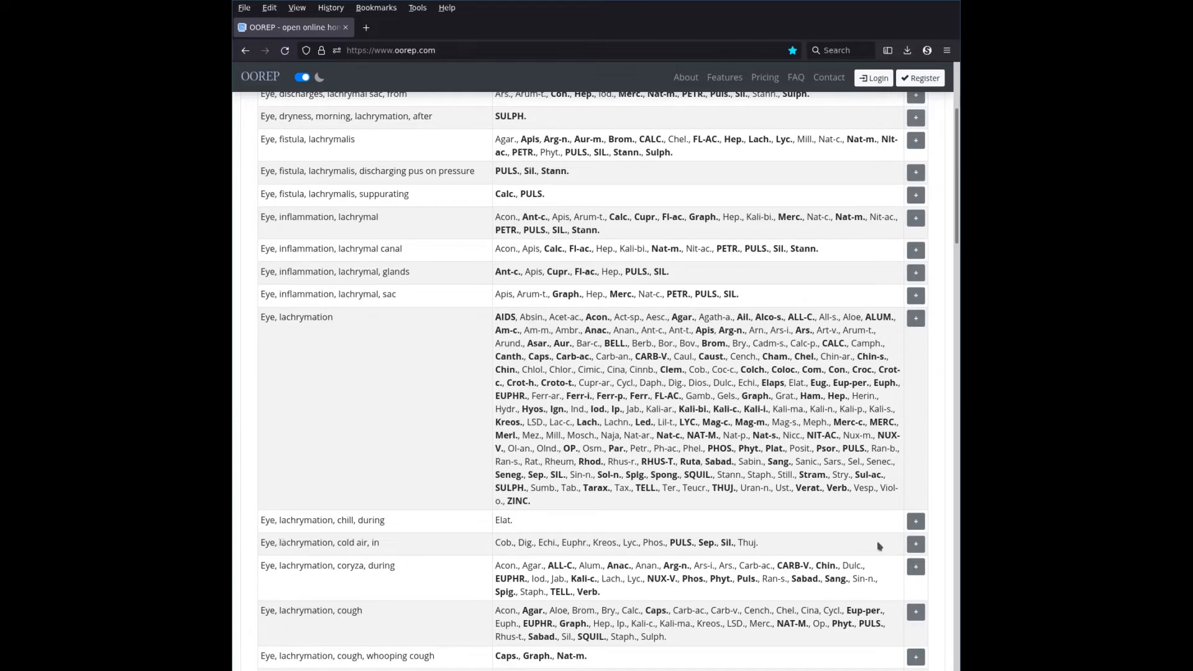
scroll(954, 147, up, 3)
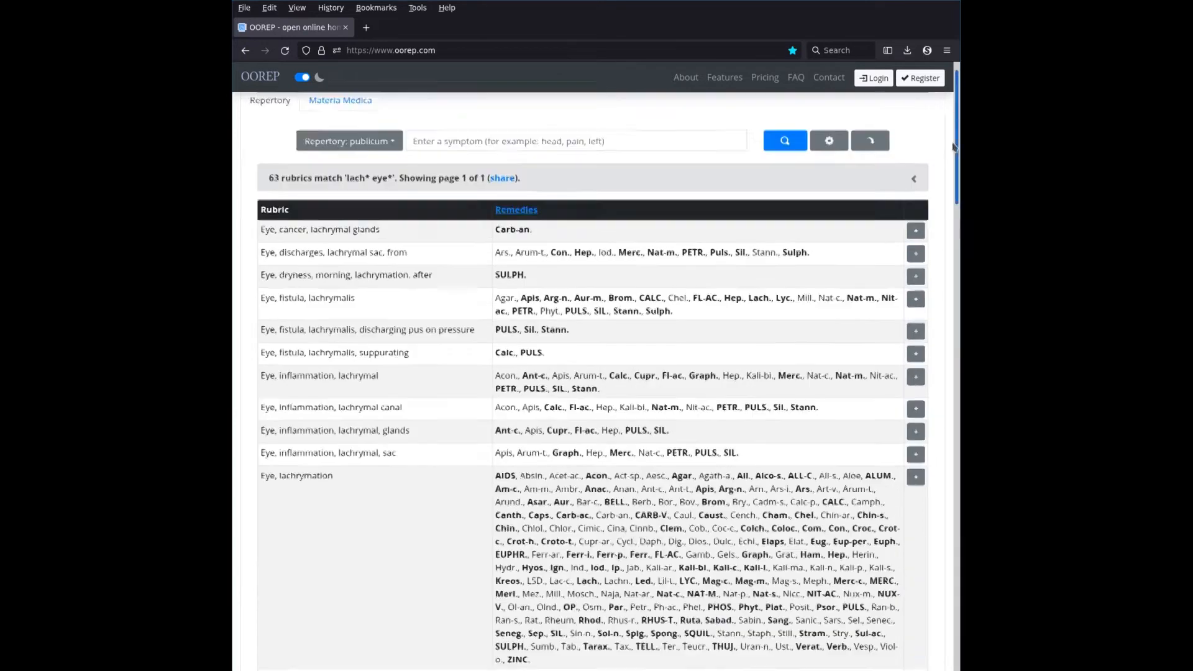
Step: Search for "mind anxie* bed*" and add the rubric mind, anxiety, evening, bed to the case
click(696, 170)
text(mind)
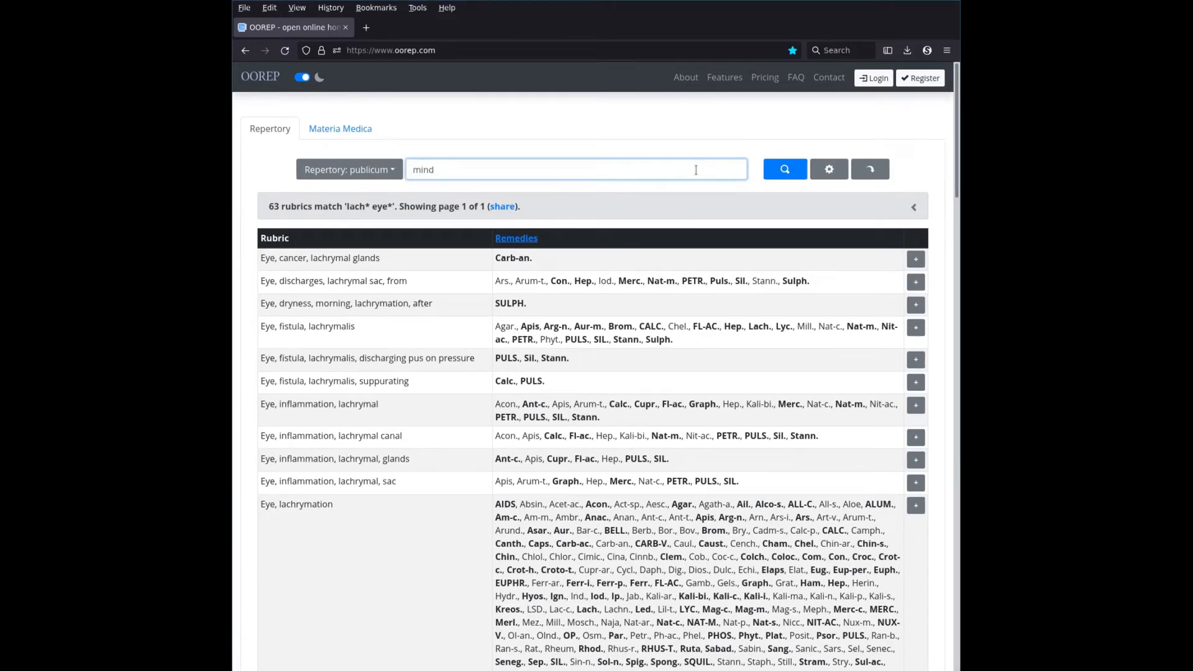
text( anxie* bed*)
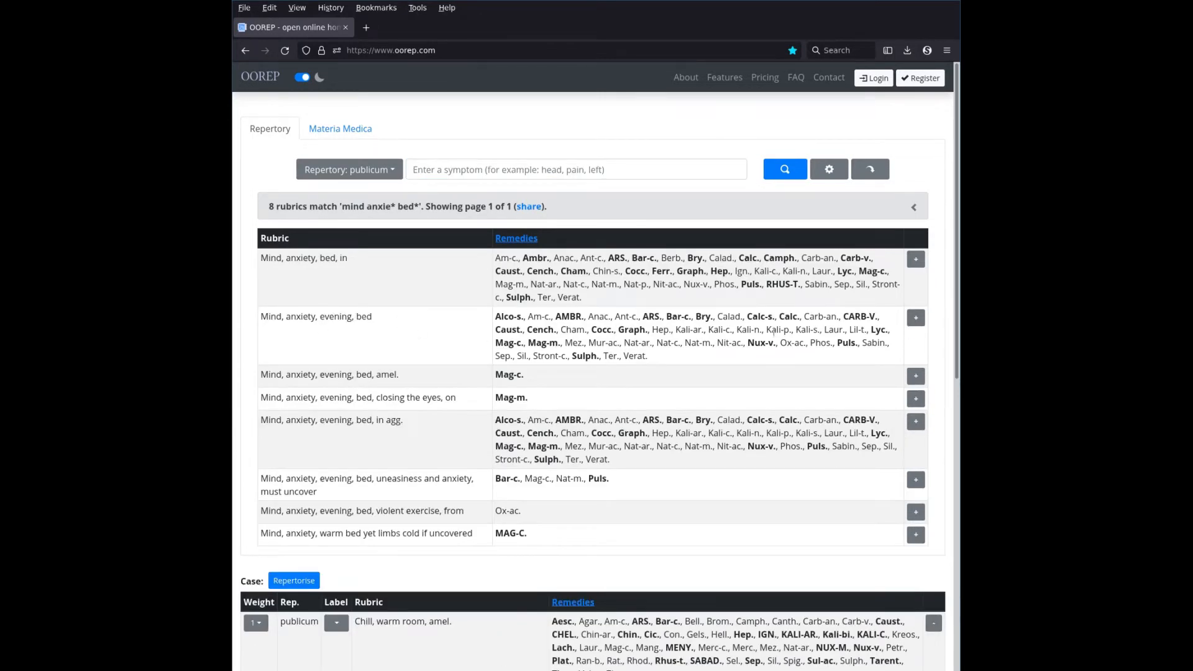
click(916, 317)
Step: Search for "milk* agg*" and add the rubric generalities, food, milk agg. to the case
click(646, 170)
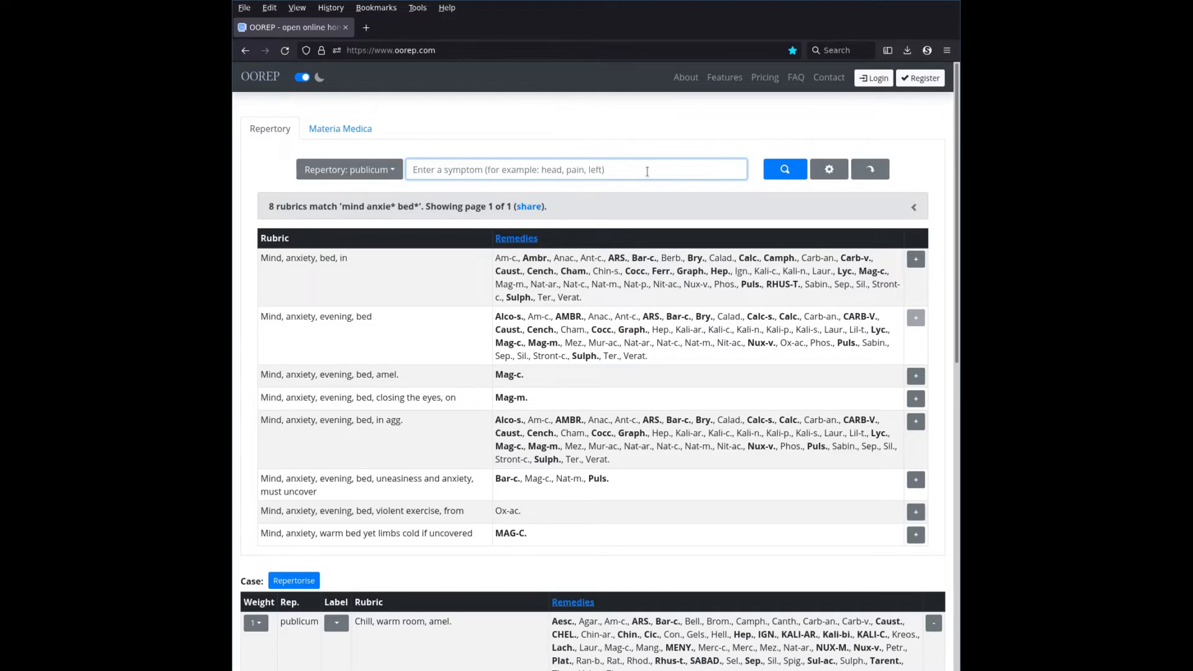
text(milk* agg*)
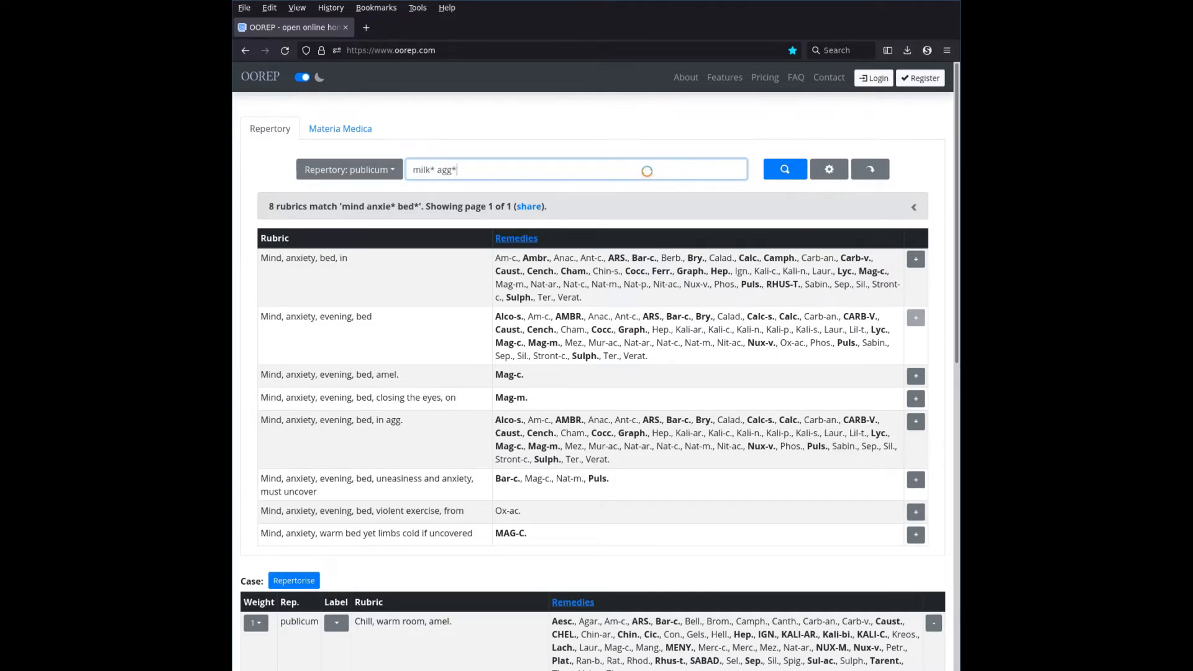
key(Return)
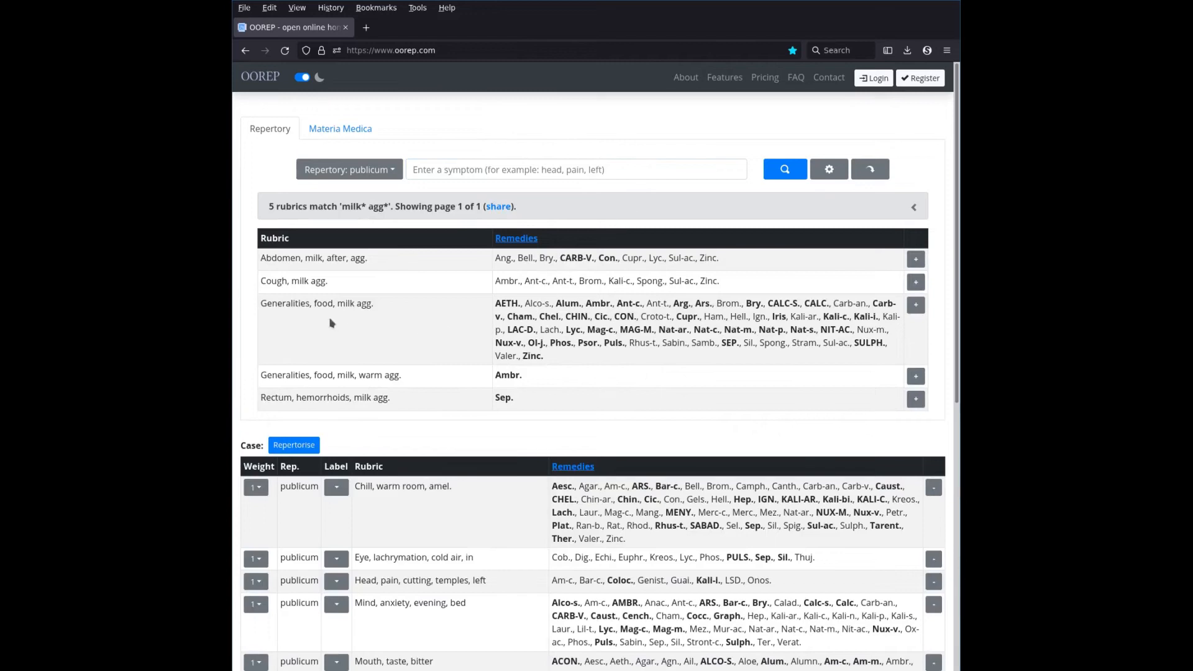
click(915, 305)
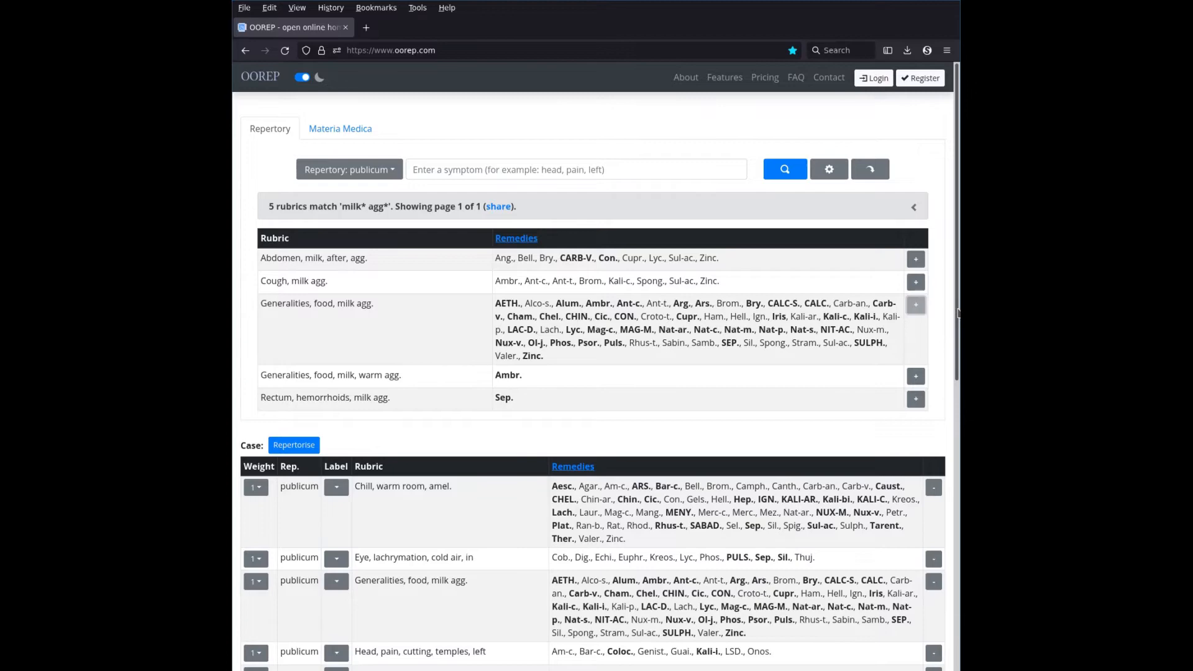
Step: Repertorise the collected case rubrics, review the remedy scores, and close the results
drag(955, 313, 939, 482)
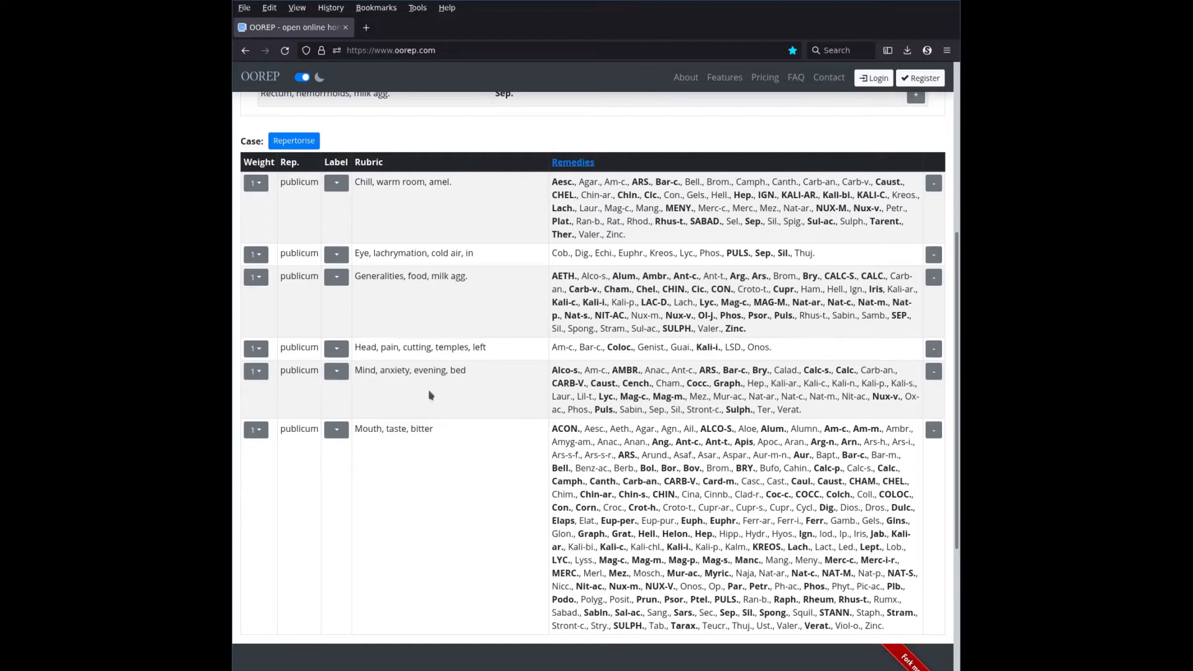
click(294, 141)
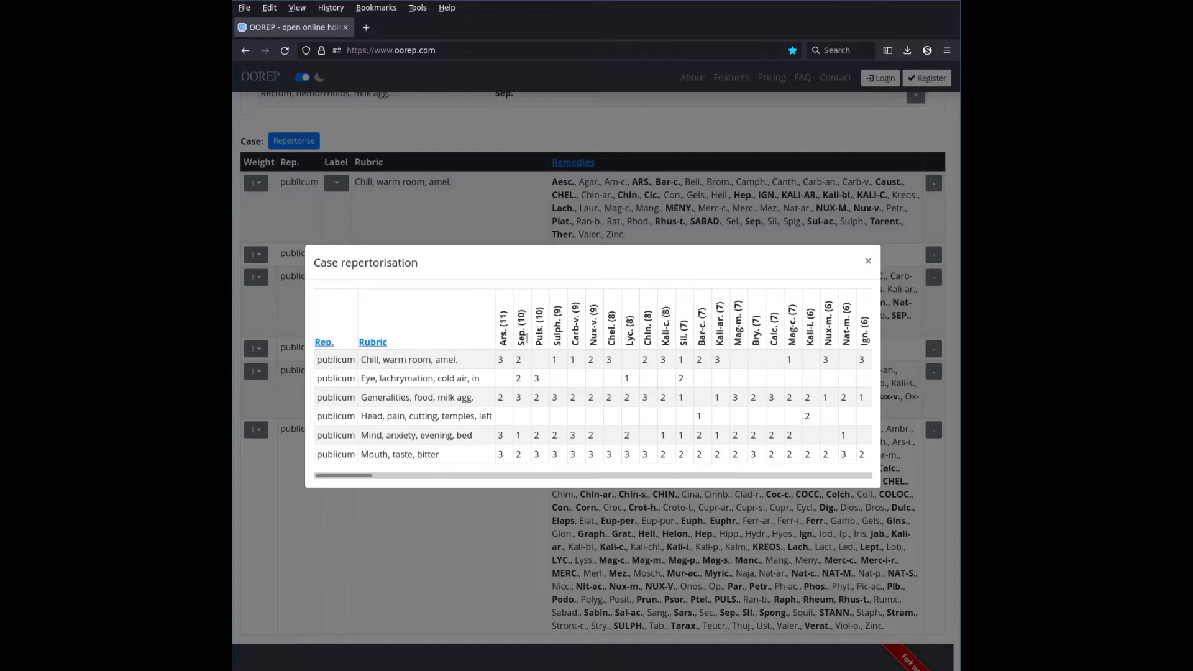
click(565, 554)
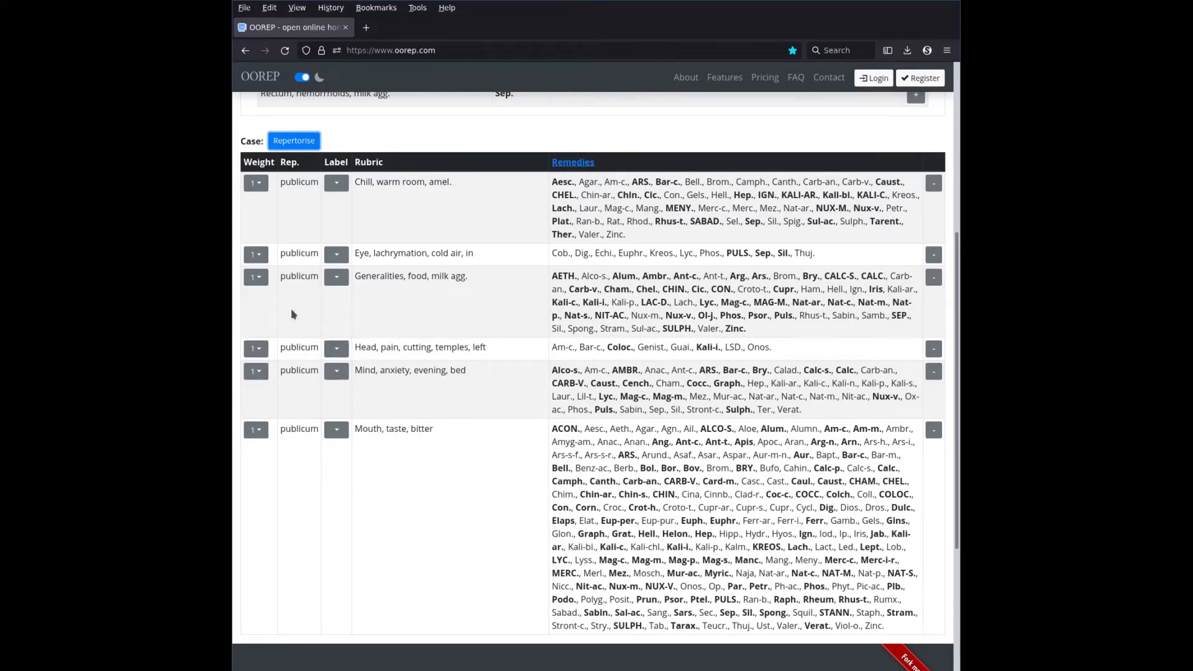
Step: Set the case weight of the rubric eye, lachrymation, cold air, in to 3 (very important)
click(258, 256)
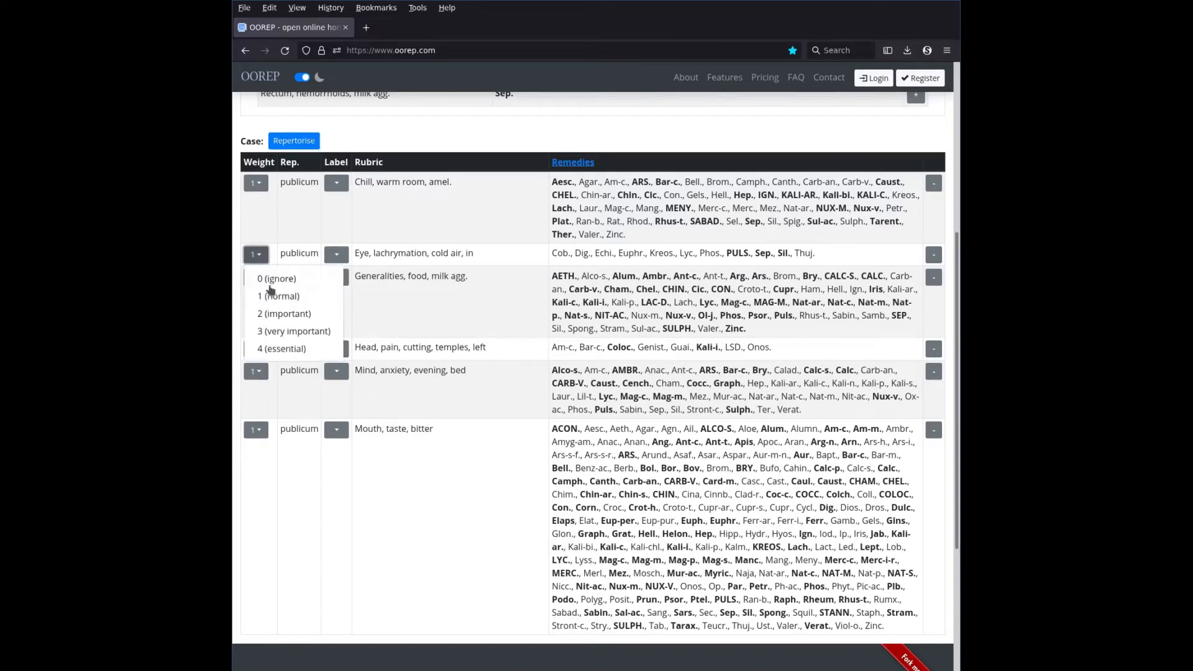
click(293, 332)
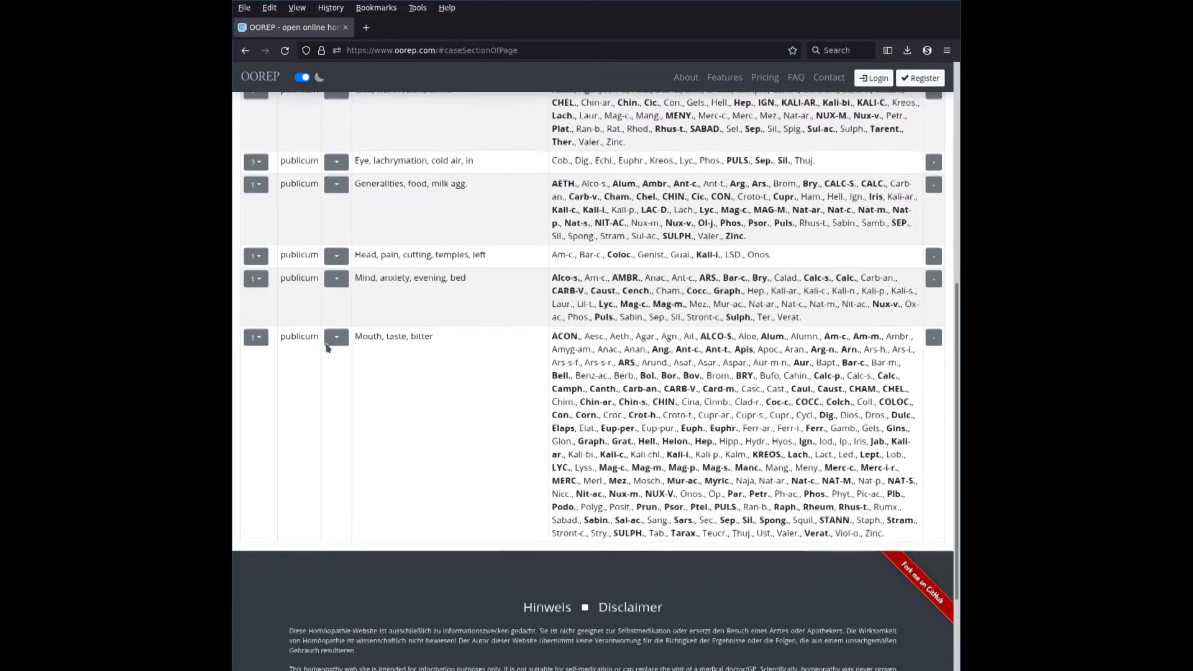
scroll(453, 438, up, 3)
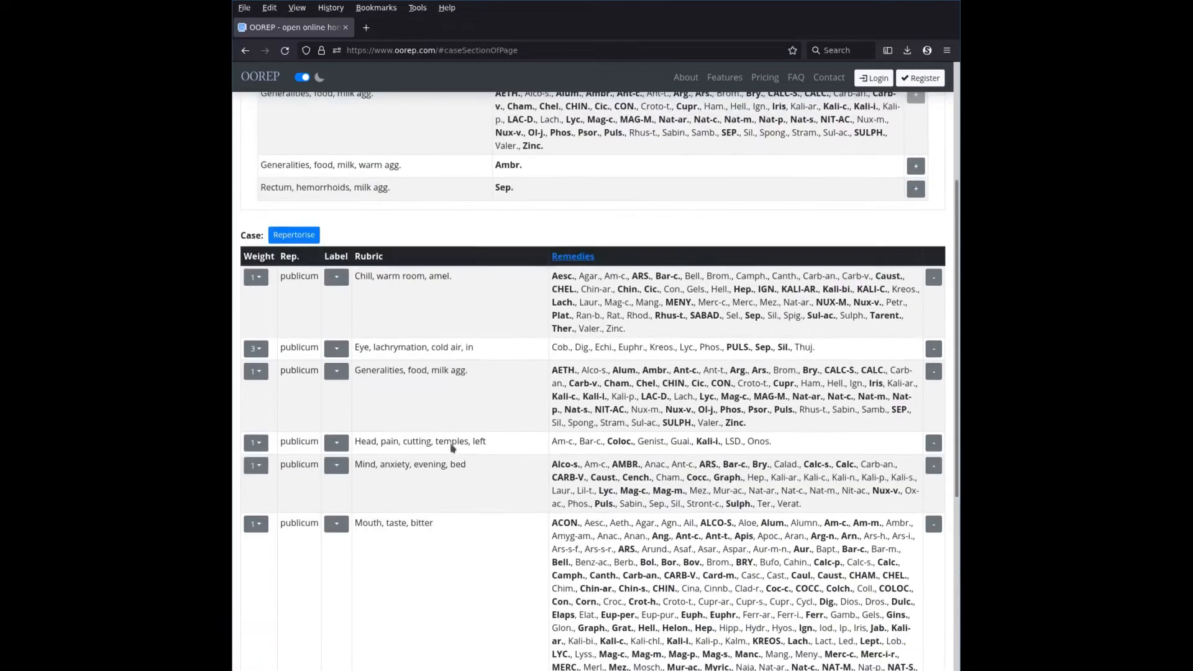
Step: Repertorise the weighted case, sort the results table by weight and by rubric in both directions, and close it
click(293, 234)
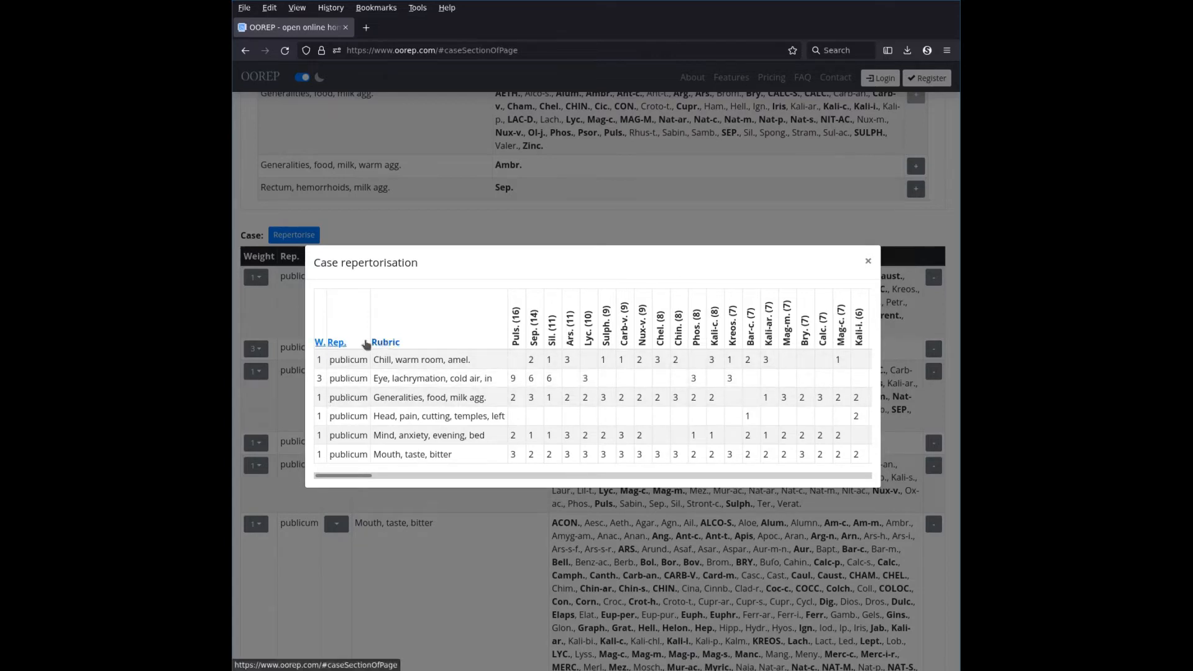
click(321, 346)
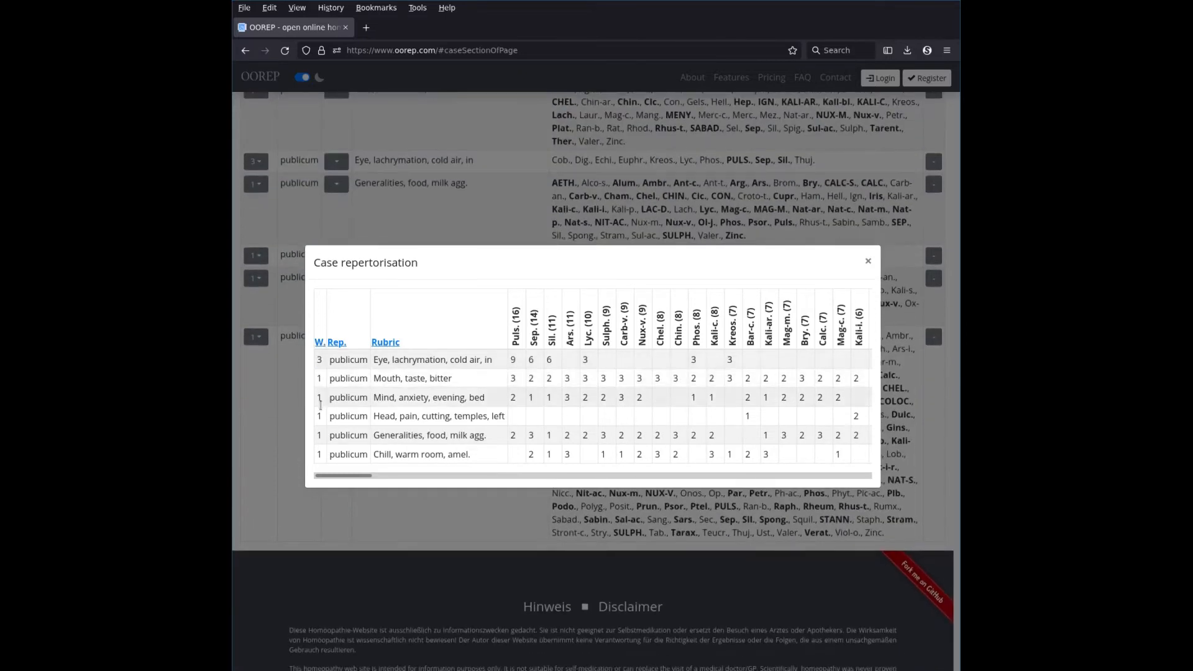
click(320, 342)
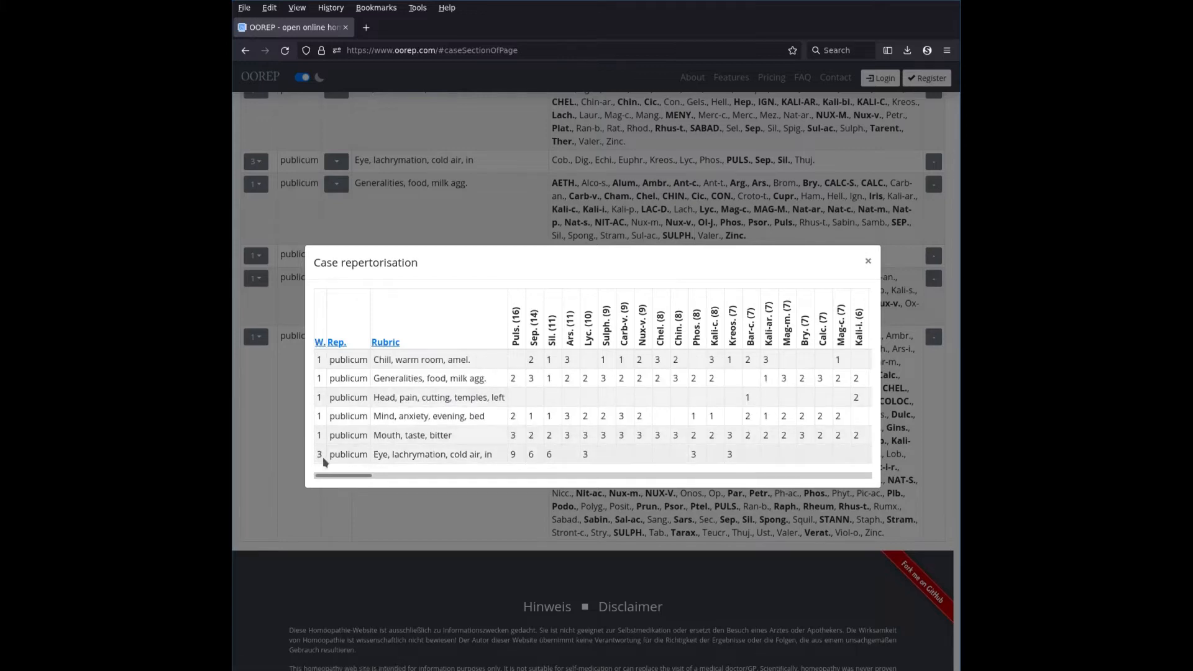
click(320, 344)
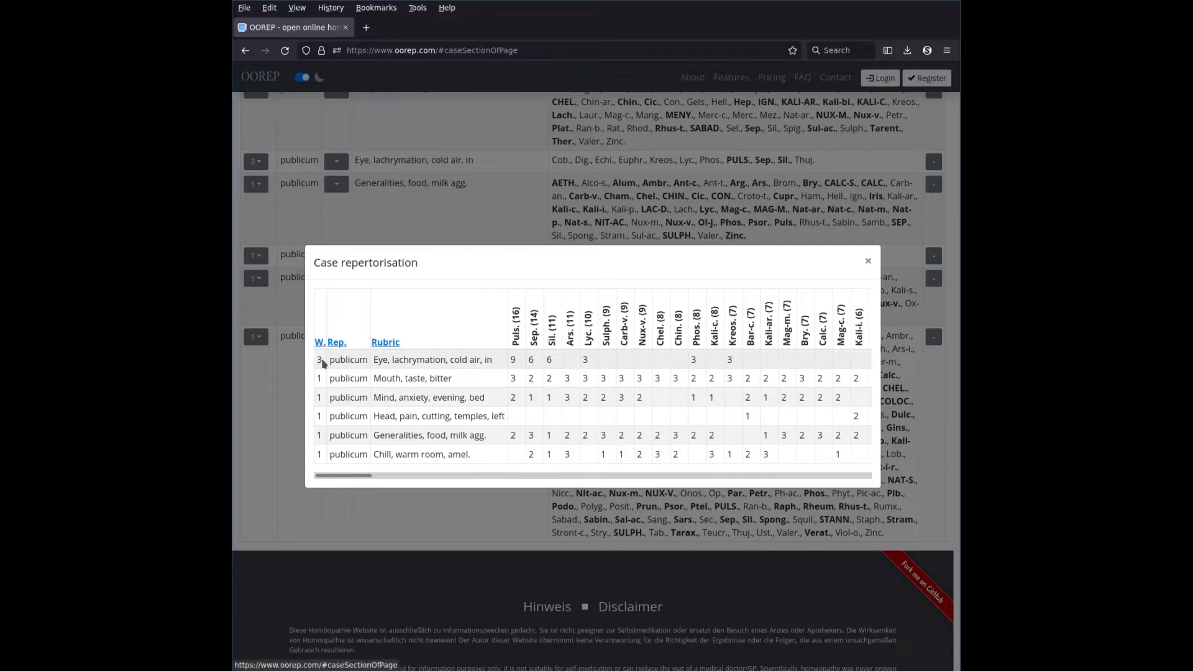
click(395, 344)
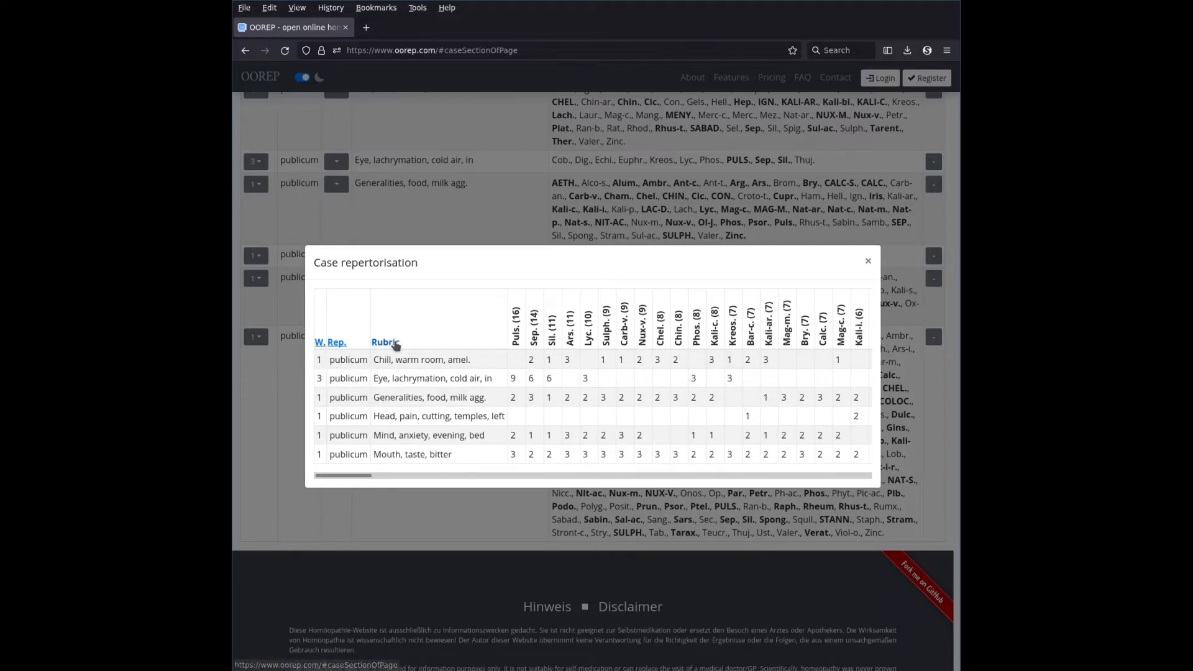
click(395, 344)
click(394, 346)
click(868, 261)
scroll(581, 323, up, 3)
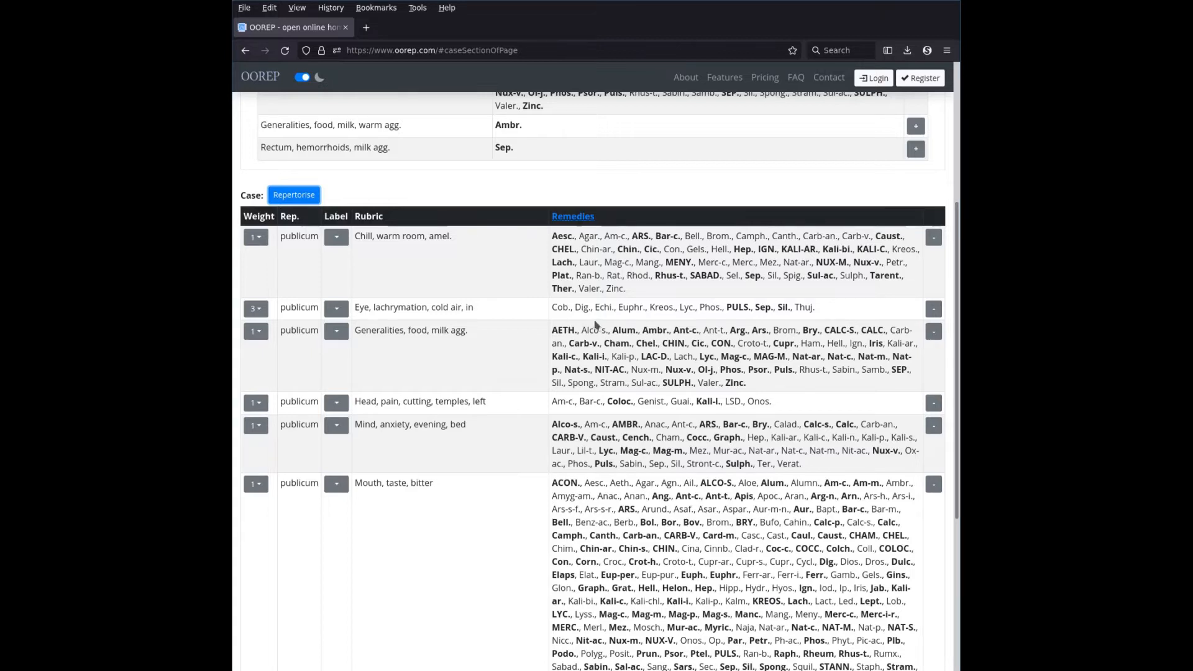
Step: Assign the label M to the case rubric chill, warm room, amel
click(505, 282)
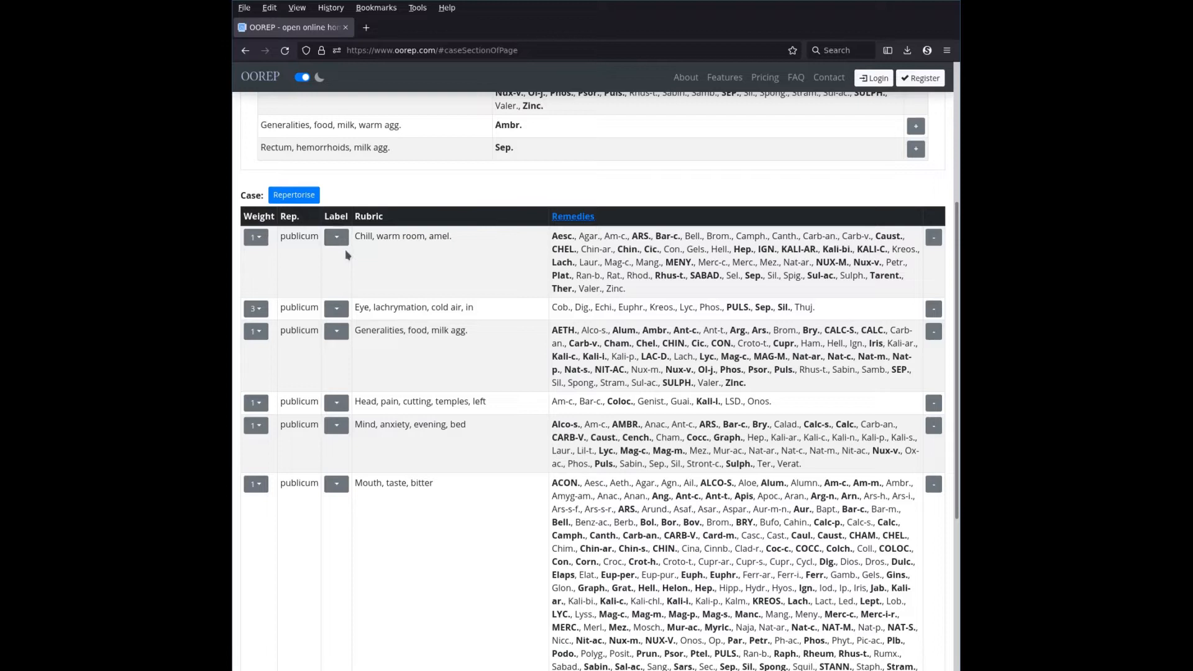
scroll(367, 248, down, 1)
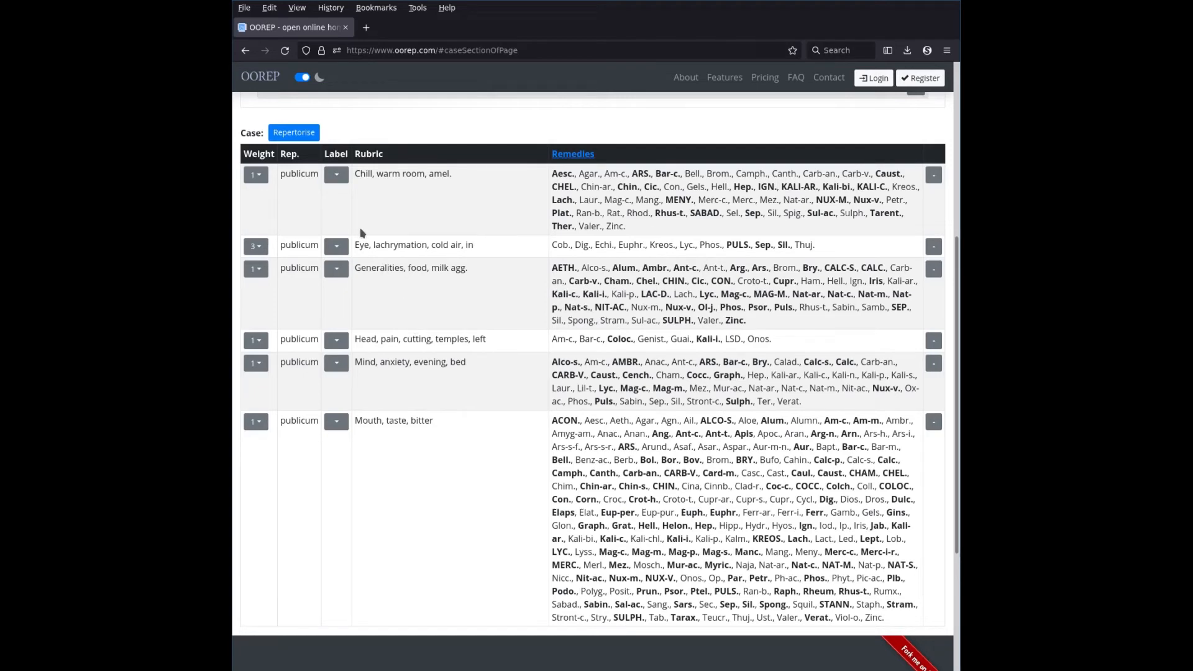
click(338, 177)
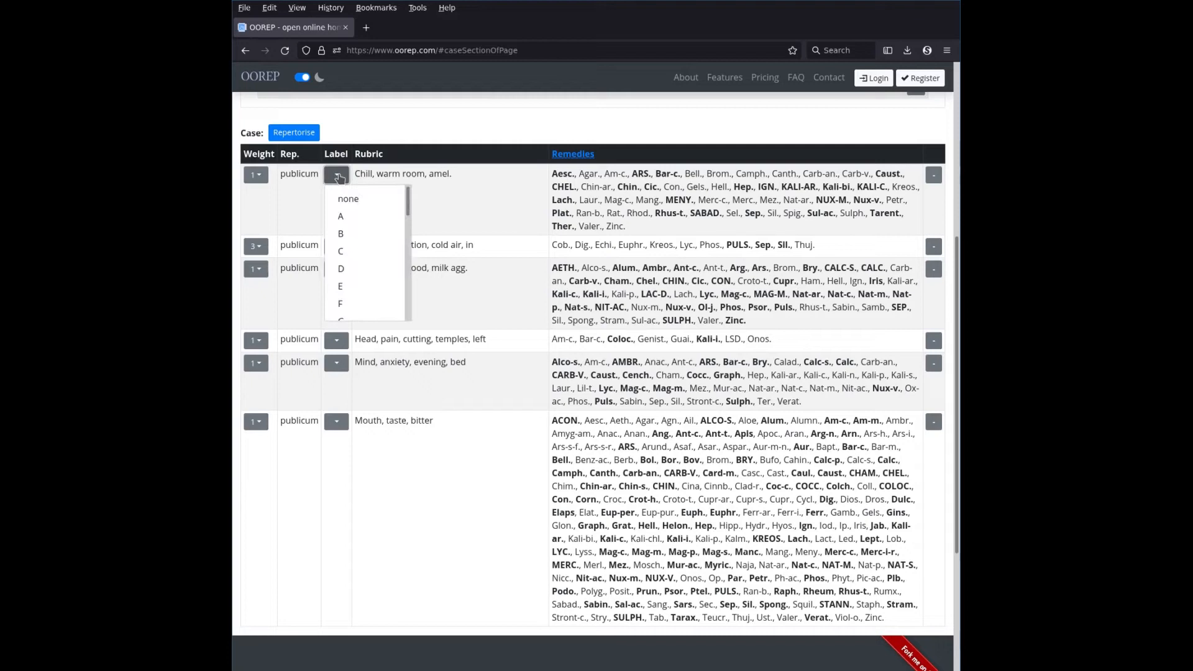
scroll(376, 260, down, 3)
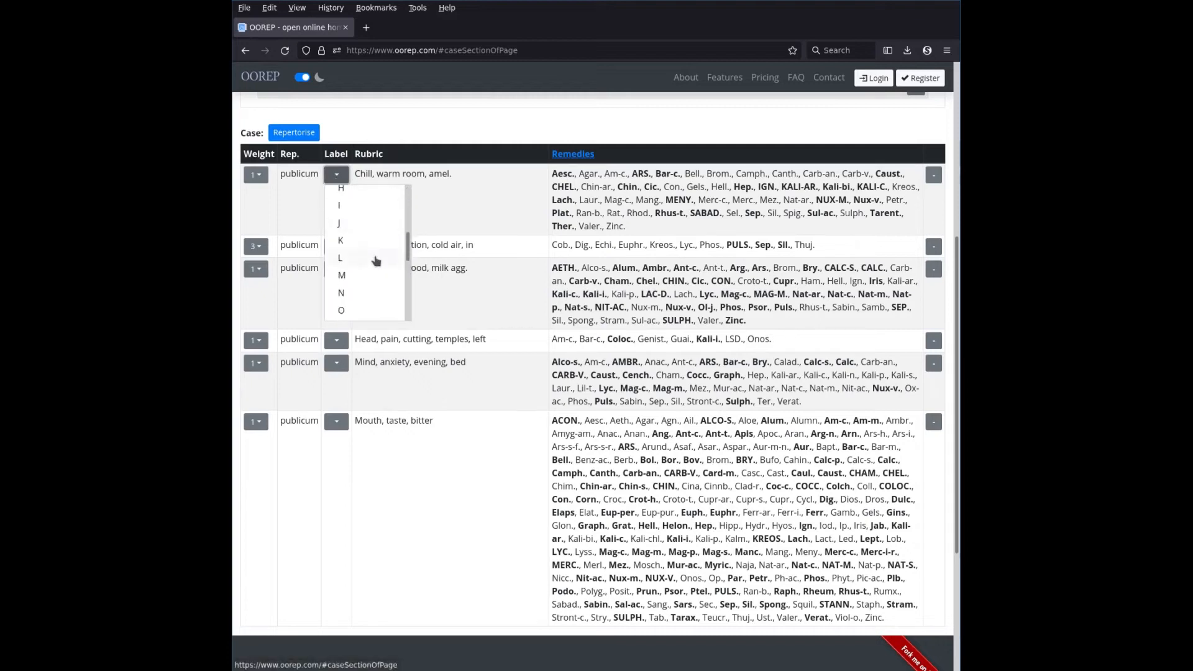
click(370, 276)
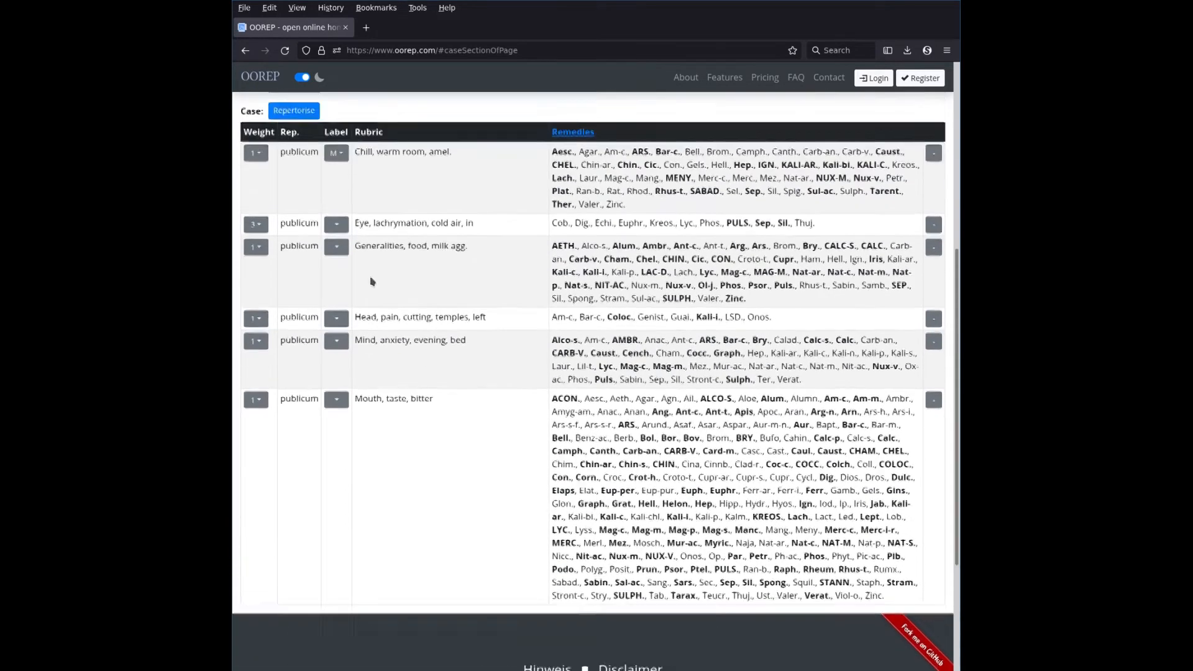
Step: Assign the label P to the case rubric eye, lachrymation, cold air, in
click(336, 286)
scroll(362, 375, down, 3)
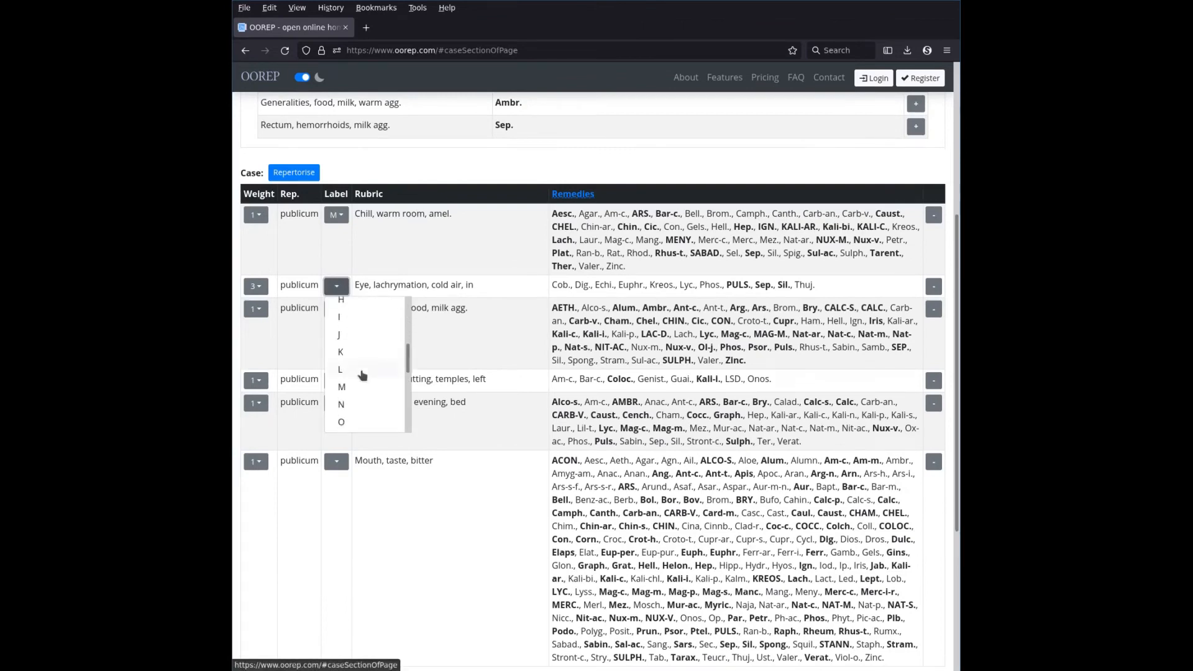
scroll(363, 373, down, 2)
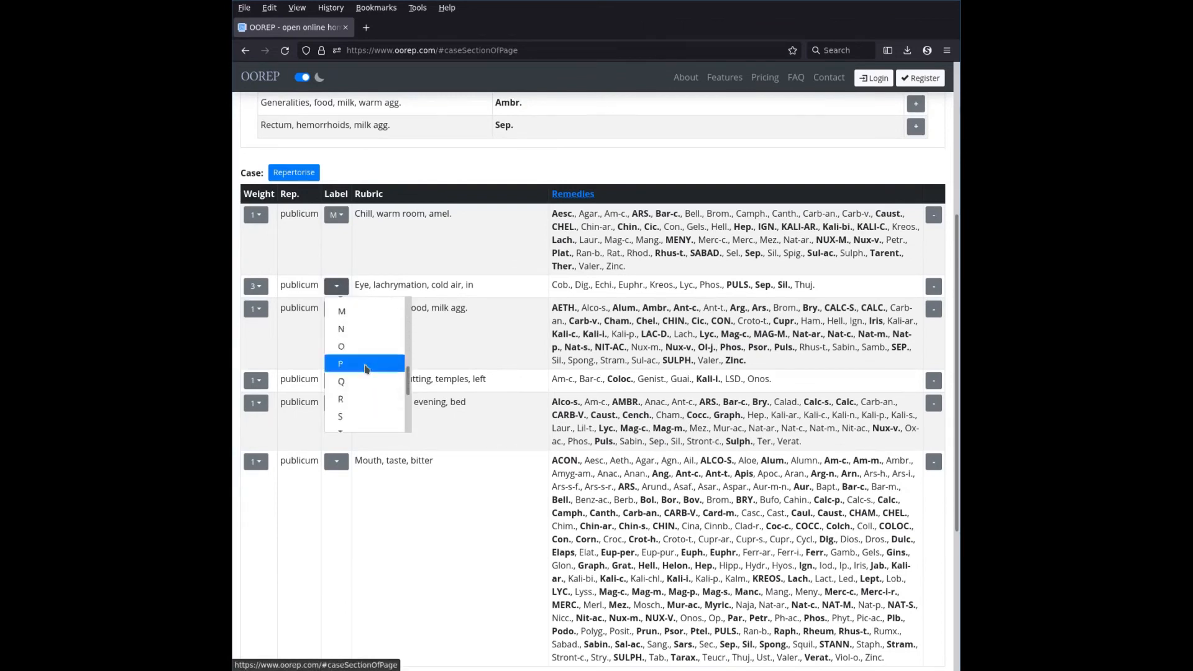
click(365, 364)
Step: Assign the label G to the case rubric generalities, food, milk agg
click(336, 246)
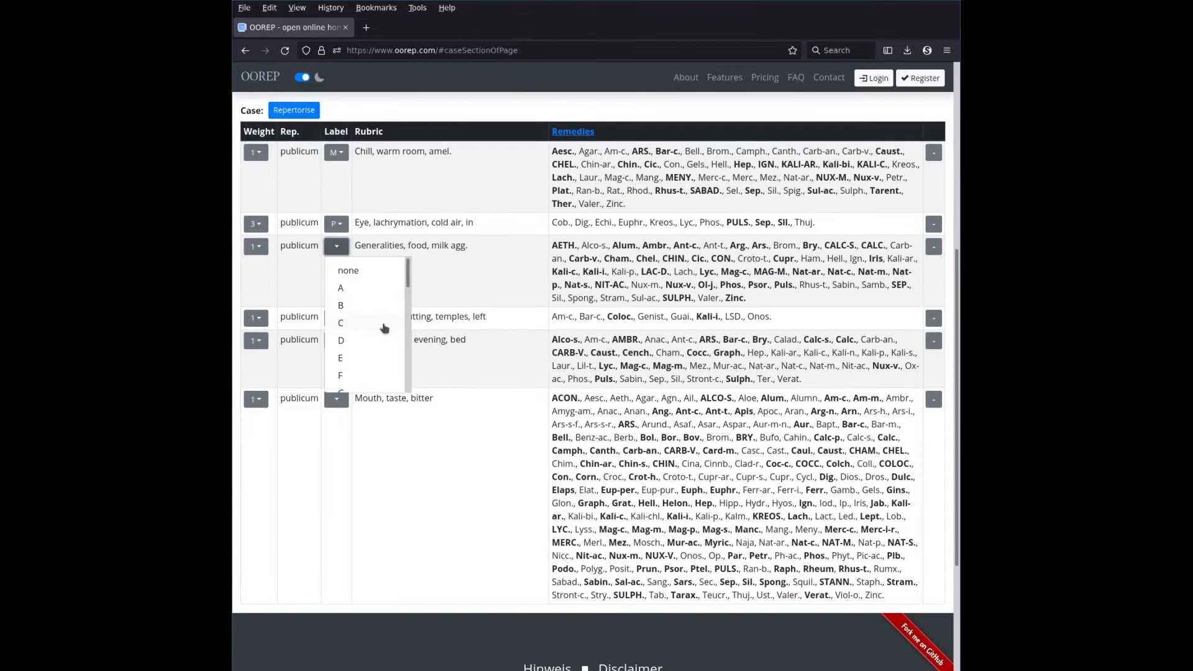
scroll(380, 349, down, 2)
click(373, 327)
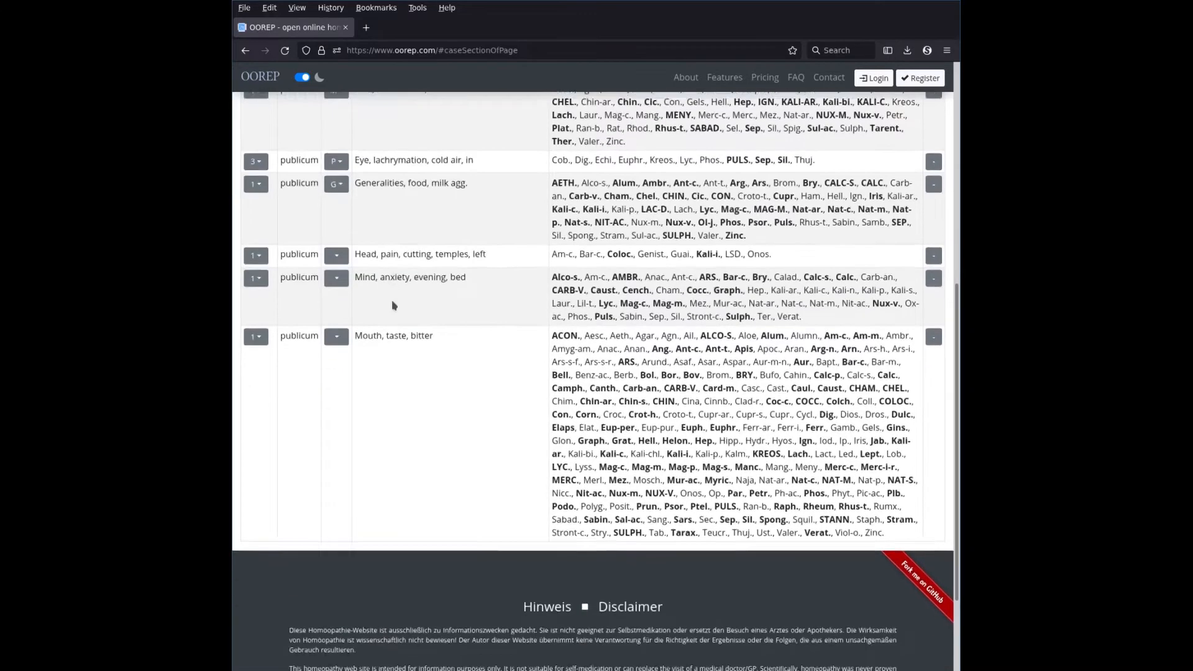
Step: Assign the label A to the case rubric head, pain, cutting, temples, left and the label H to mind, anxiety, evening, bed
click(336, 380)
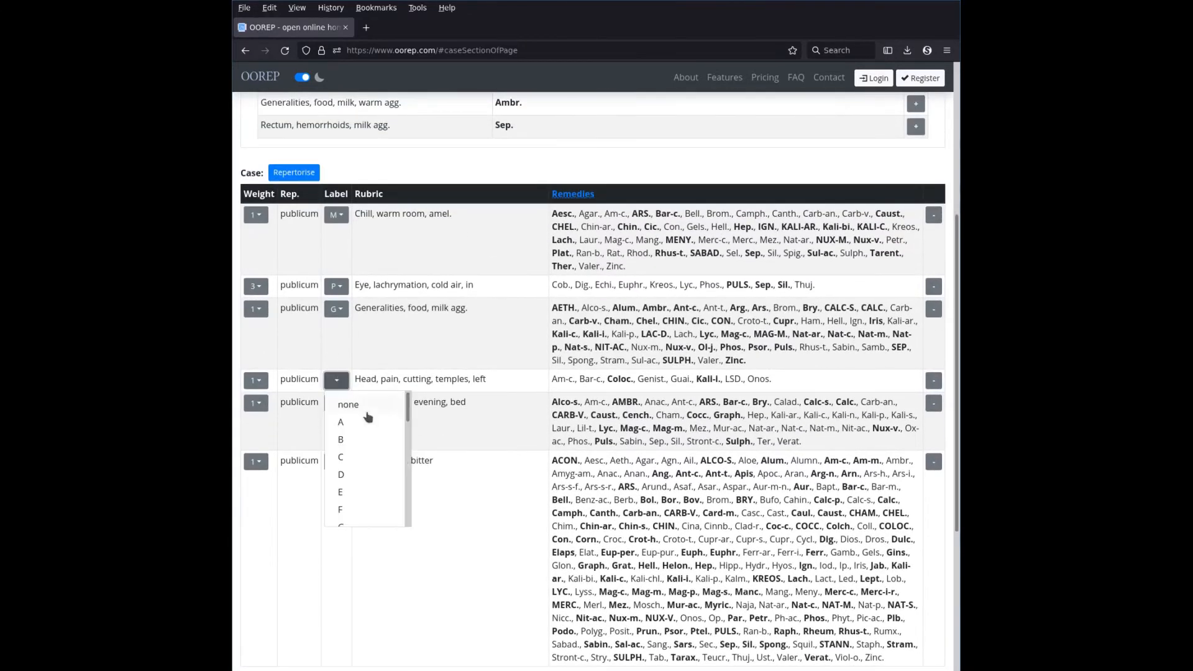
click(366, 422)
click(336, 278)
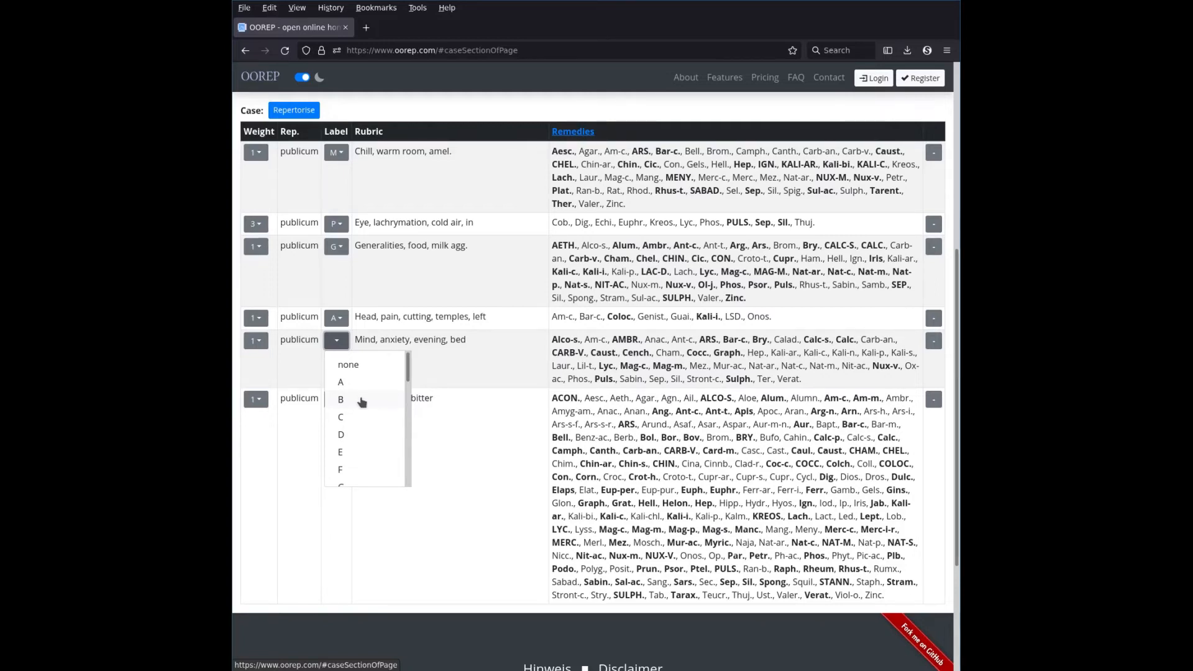
click(360, 401)
scroll(389, 316, down, 2)
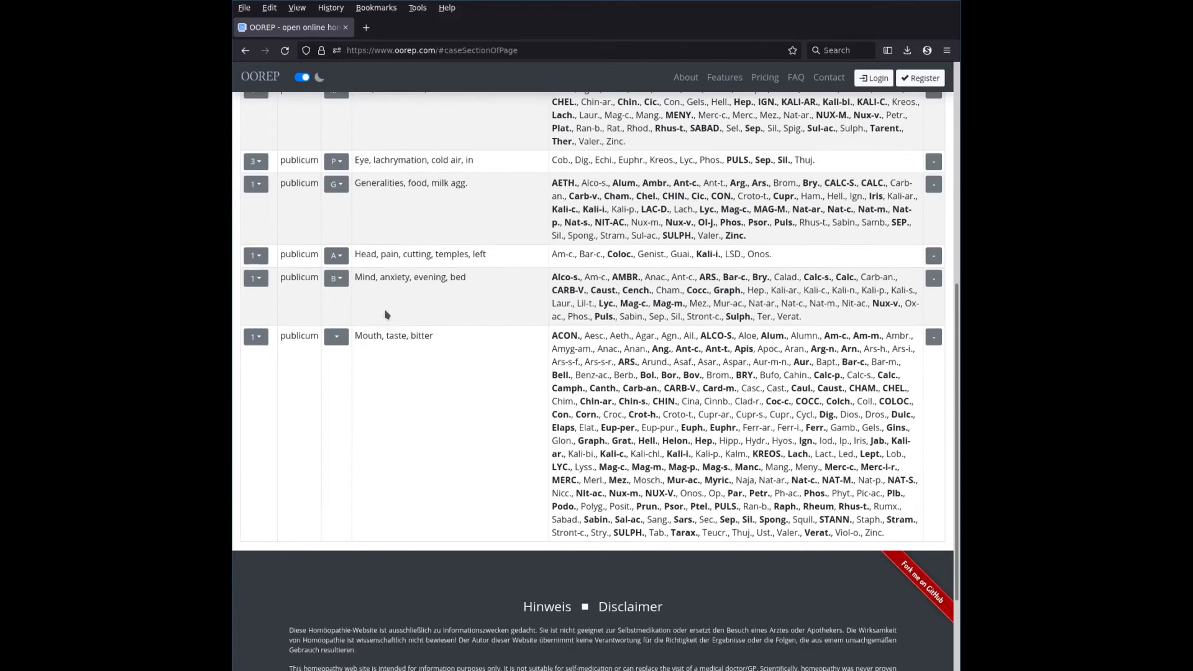
scroll(388, 316, up, 2)
click(339, 348)
scroll(359, 414, down, 1)
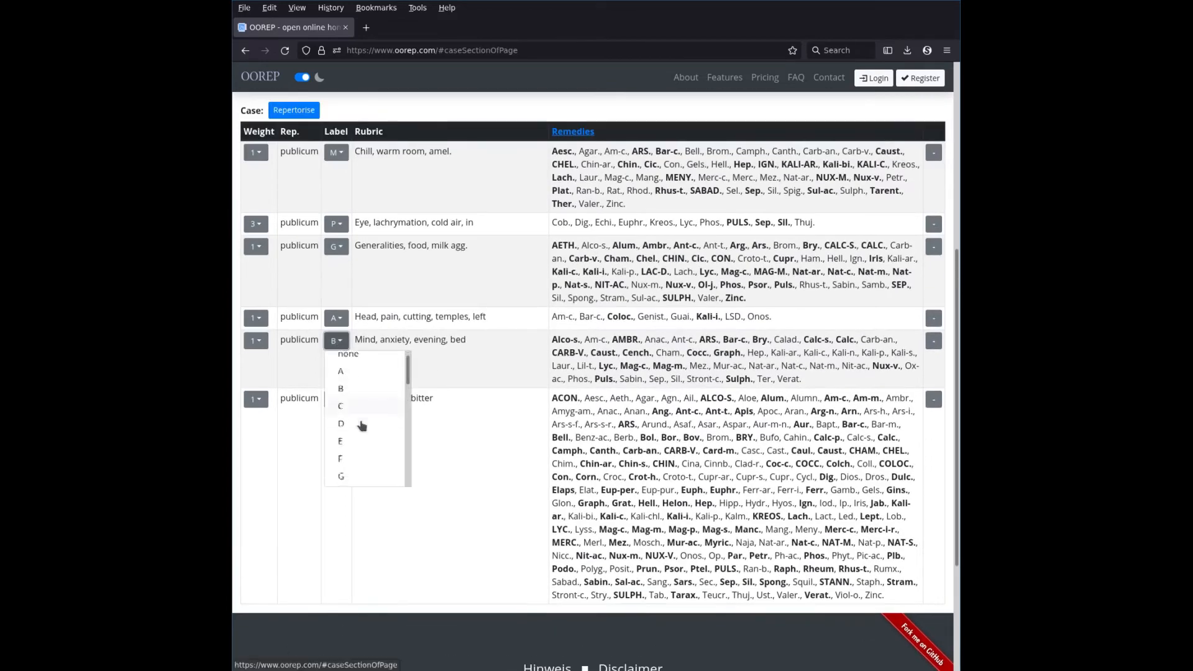
click(362, 425)
scroll(364, 427, down, 2)
scroll(363, 426, up, 4)
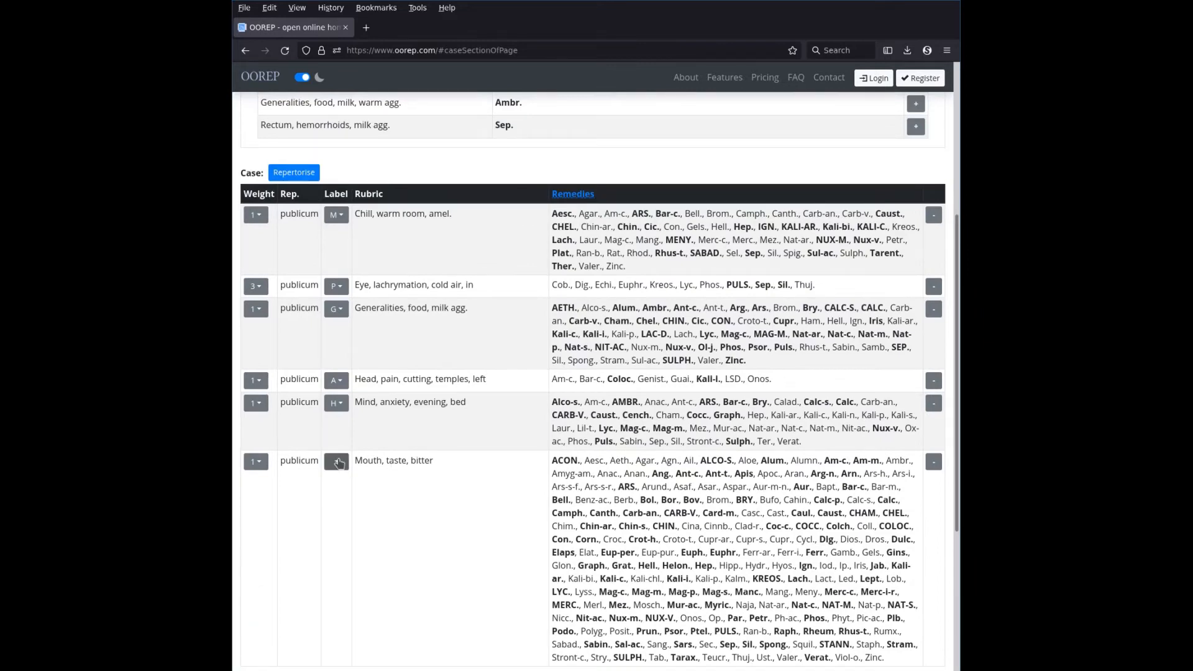
Step: Assign the label A to the case rubric mouth, taste, bitter
click(337, 462)
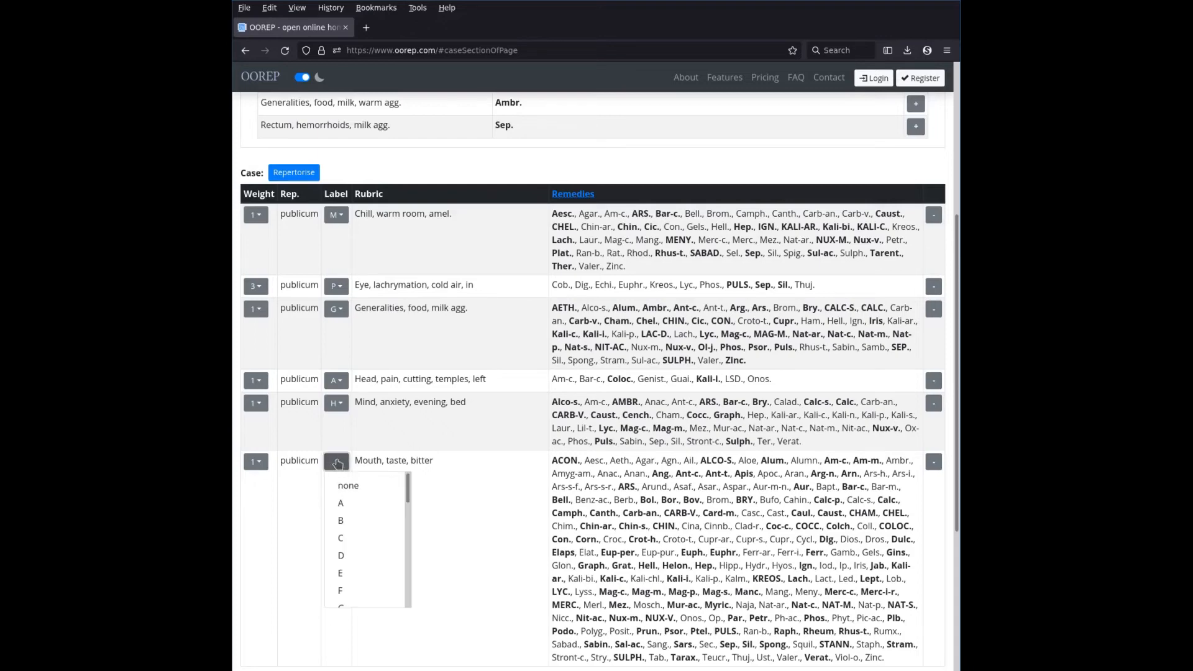
click(379, 503)
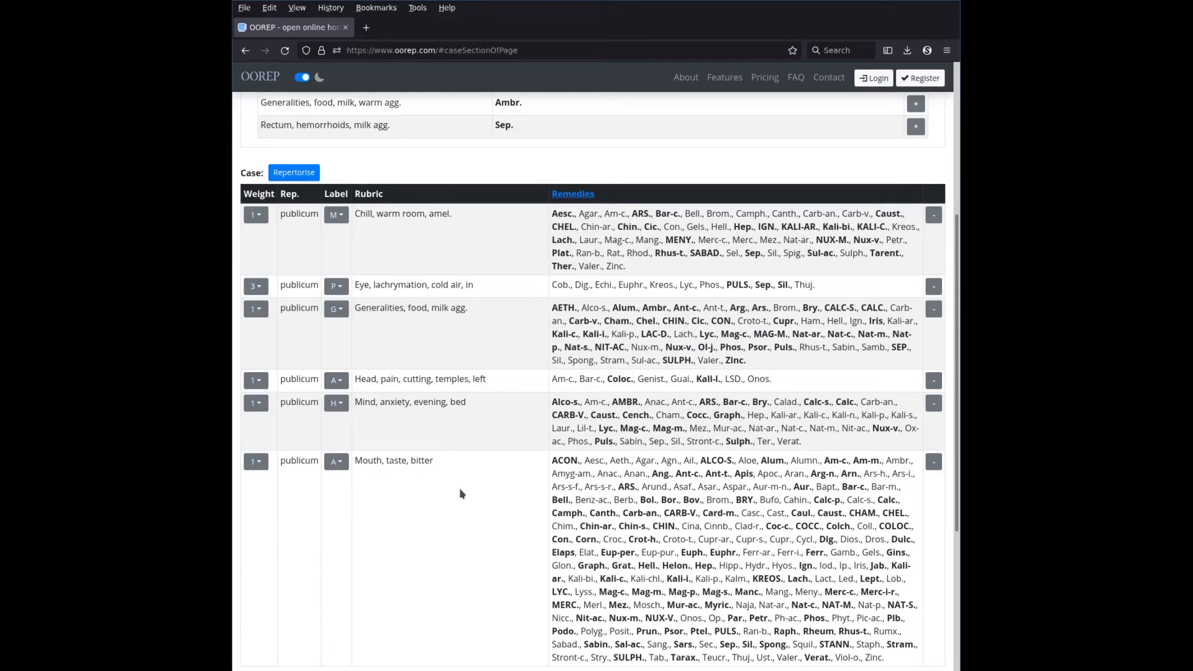
Step: Repertorise the labelled case, sort the results table by label in both directions, and close it
click(294, 172)
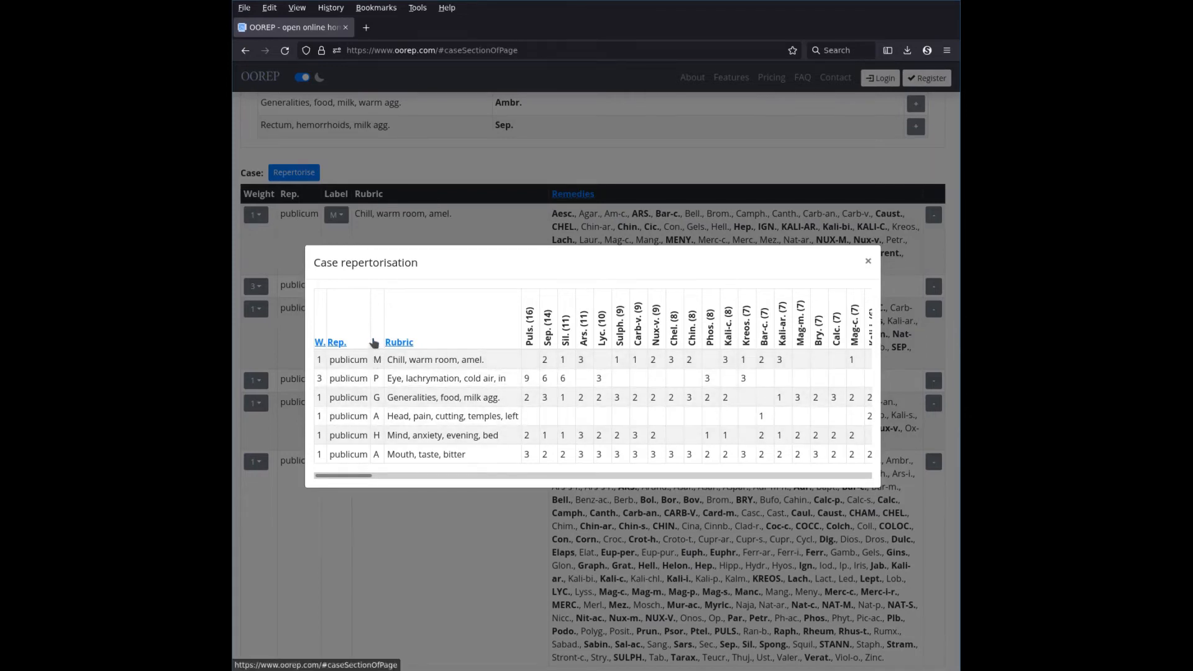
click(373, 347)
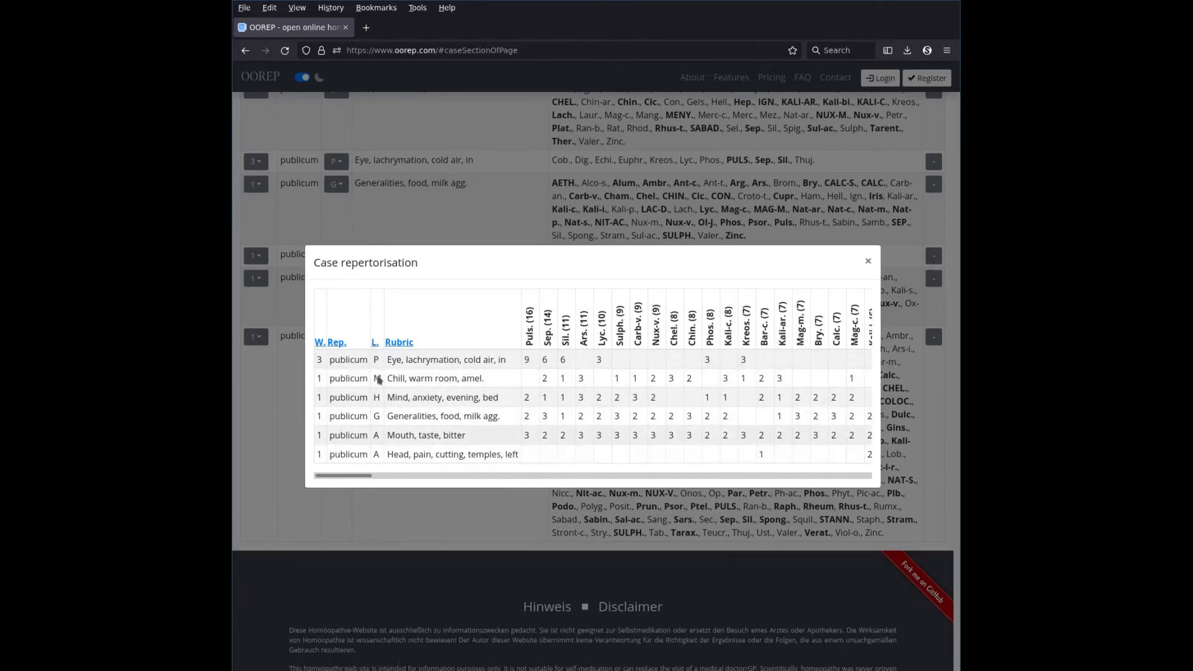
click(374, 343)
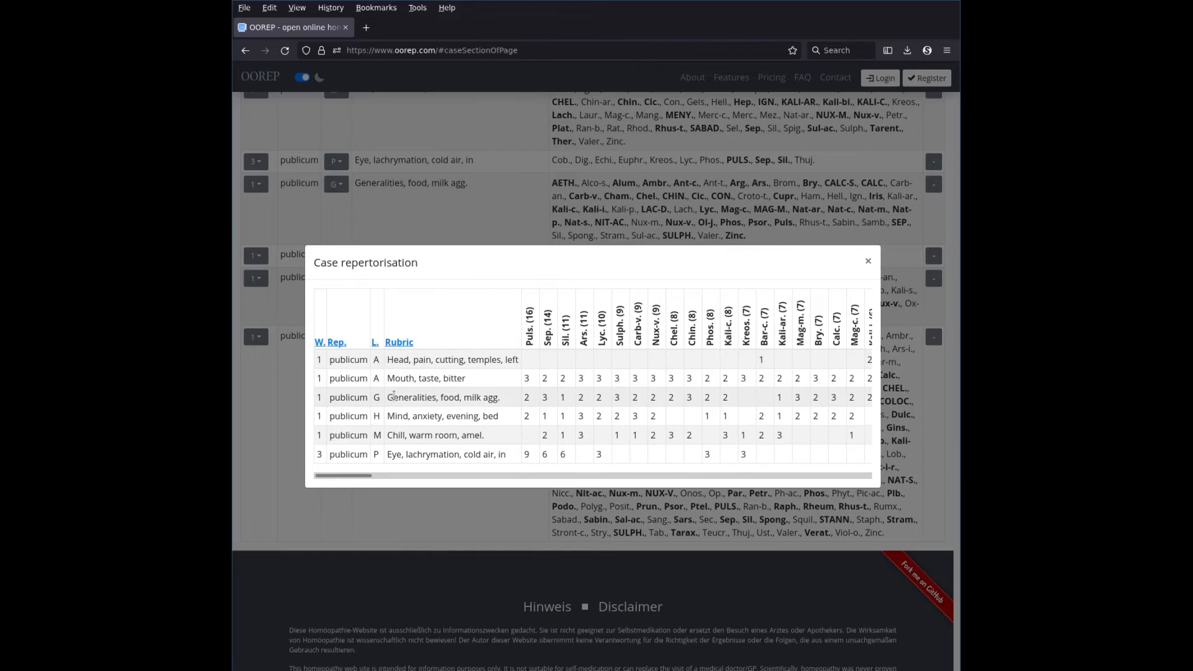
drag(349, 359, 467, 379)
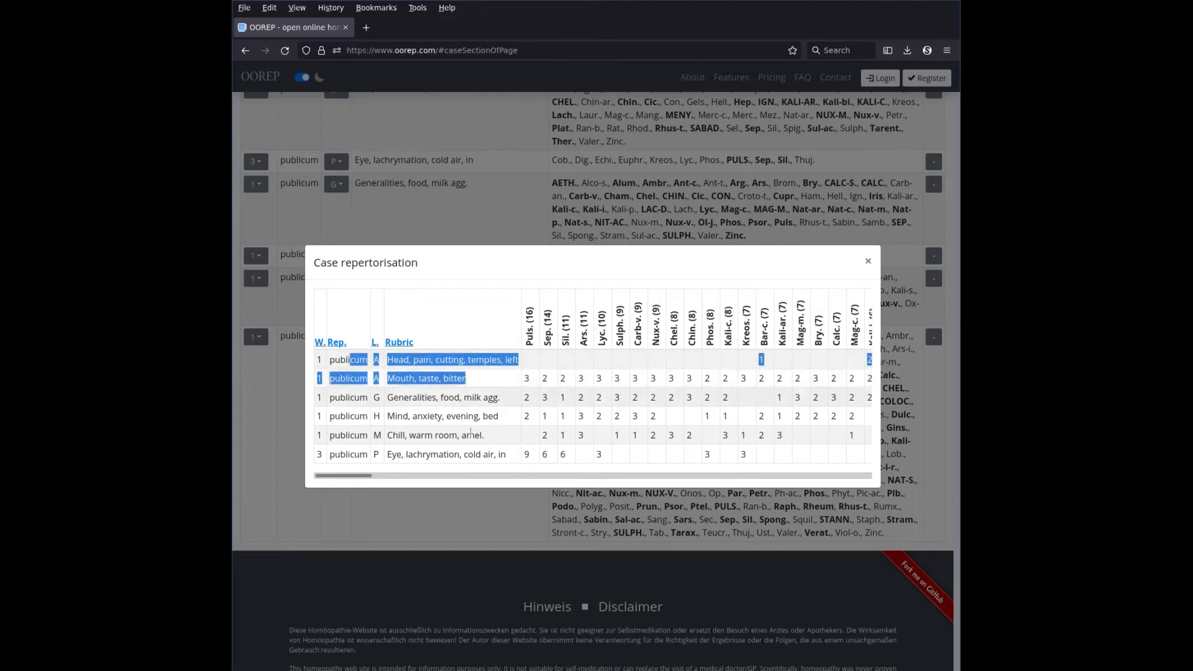
click(477, 515)
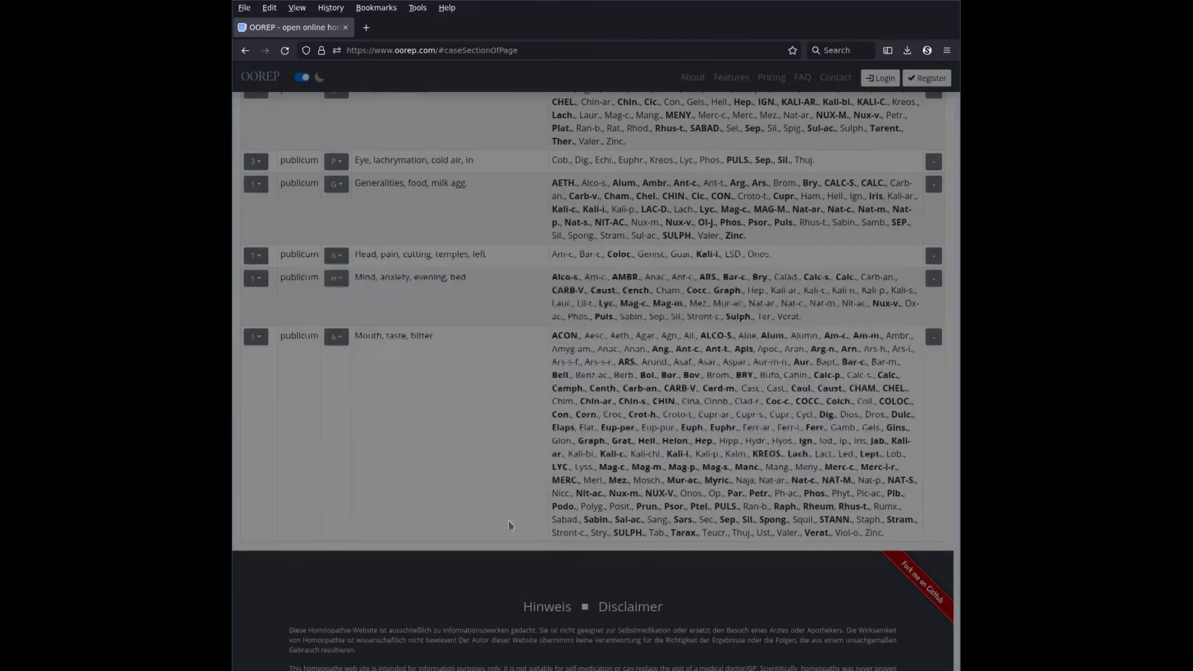
Step: Search the publicum repertory for fear* dog* and add the rubric mind, fear, dogs, of to the case
scroll(510, 522, up, 6)
click(547, 171)
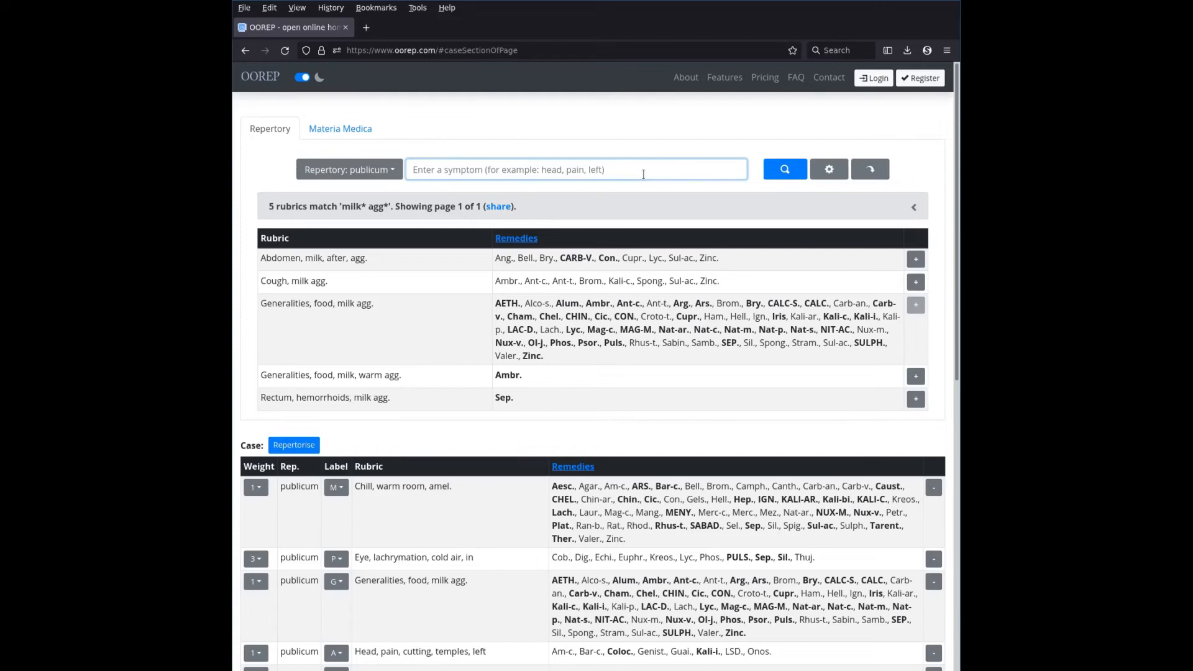
text(fear* dog*)
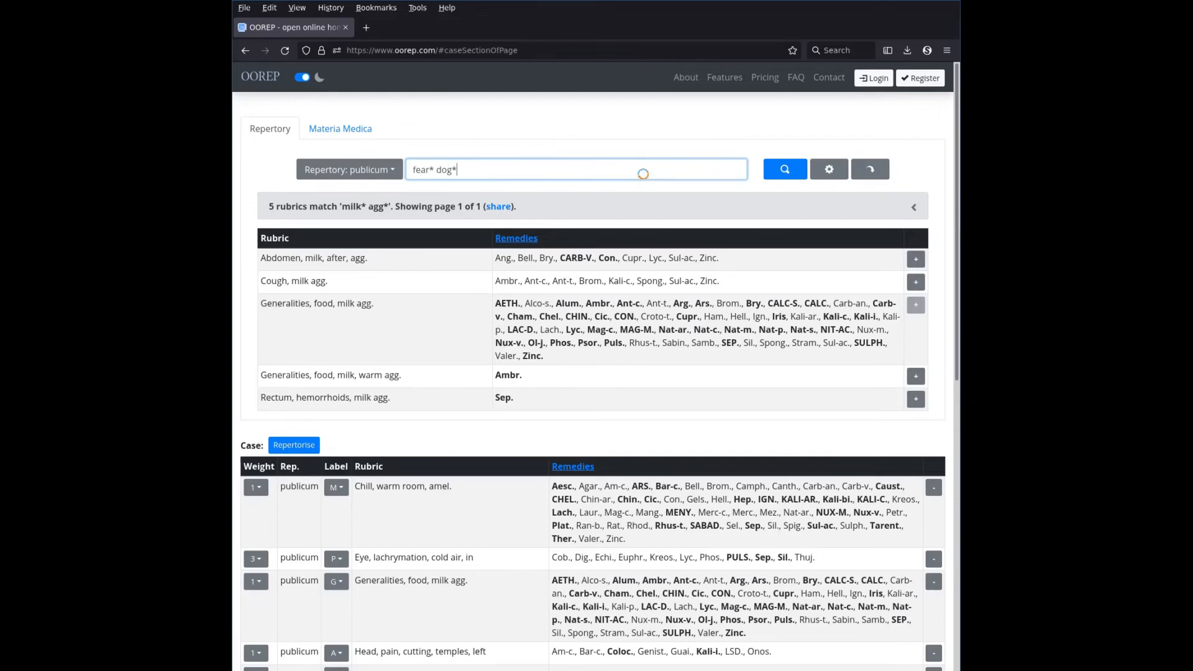
key(Return)
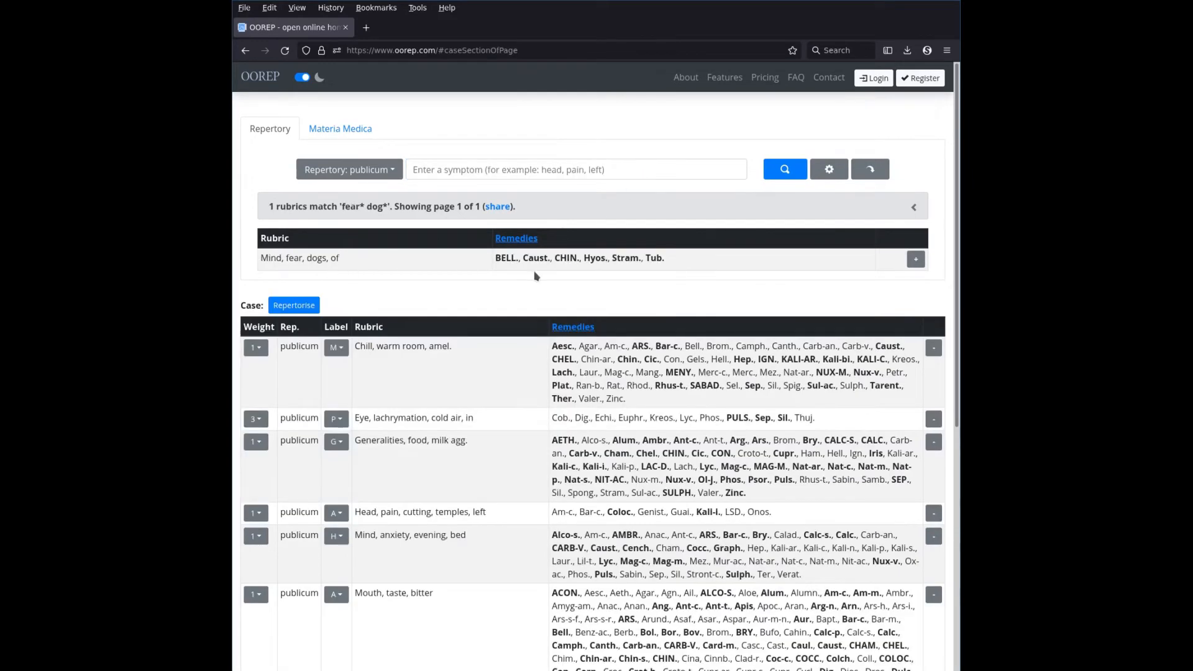
click(917, 261)
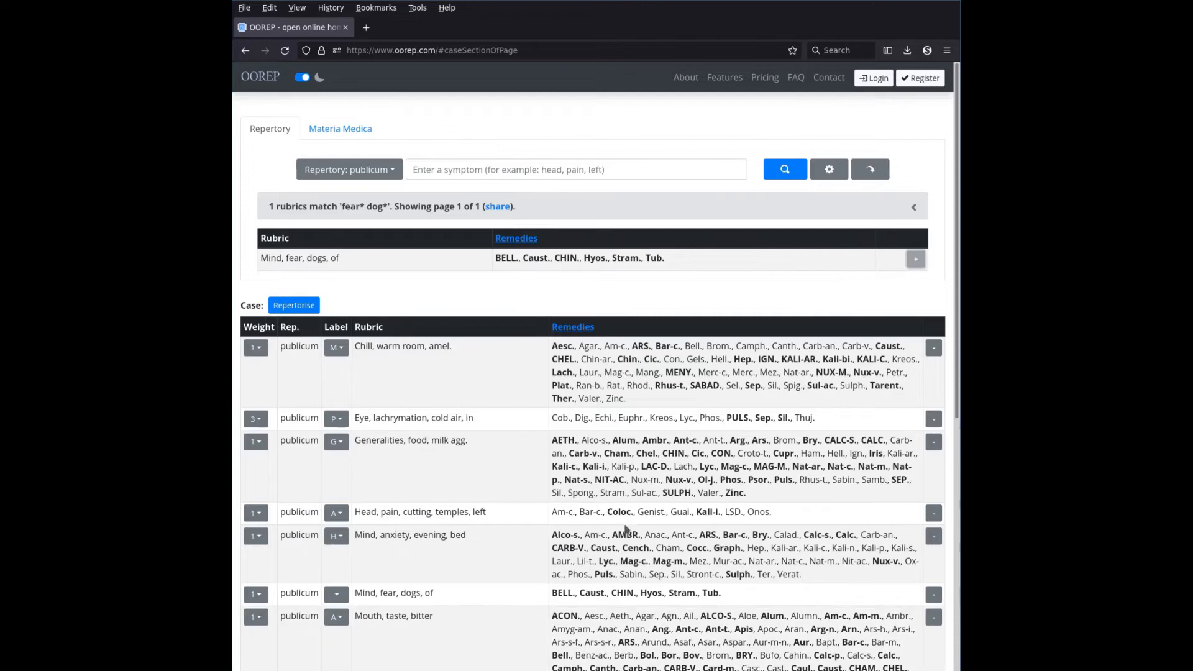
Step: Assign the label P to the case rubric mind, fear, dogs, of
scroll(628, 528, down, 2)
click(347, 475)
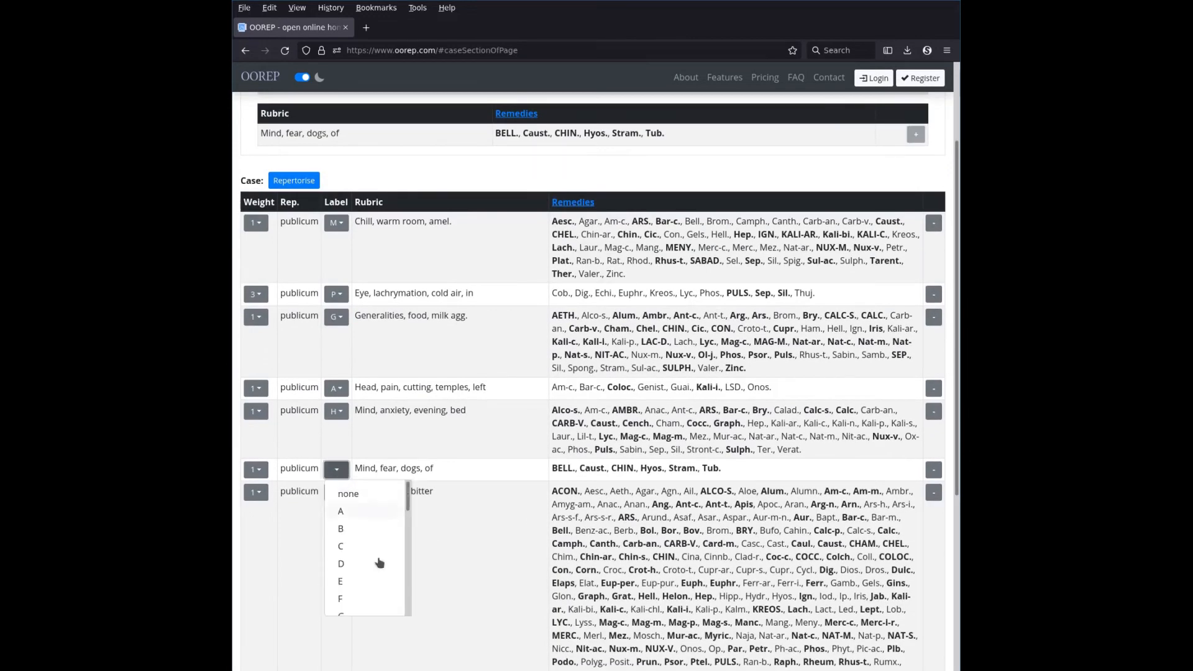
scroll(371, 566, down, 4)
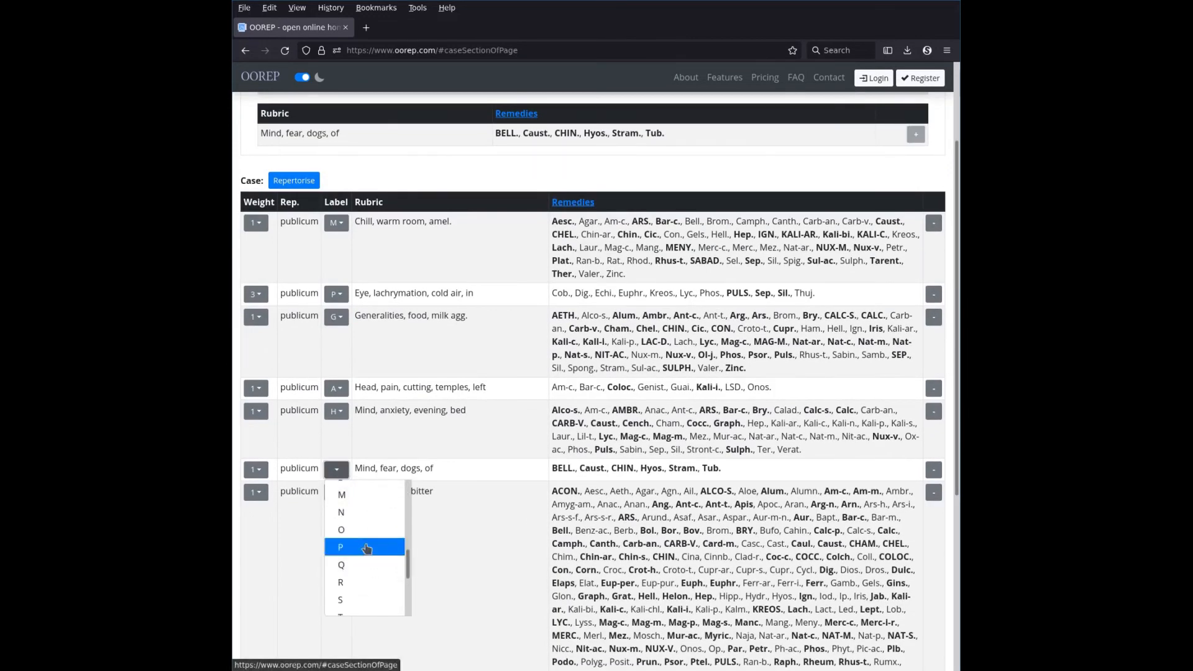
click(340, 547)
scroll(479, 495, down, 3)
scroll(479, 494, up, 3)
Step: Repertorise the extended case, sort it by label, examine the rubrics grouped under A and P, and close the results
click(283, 176)
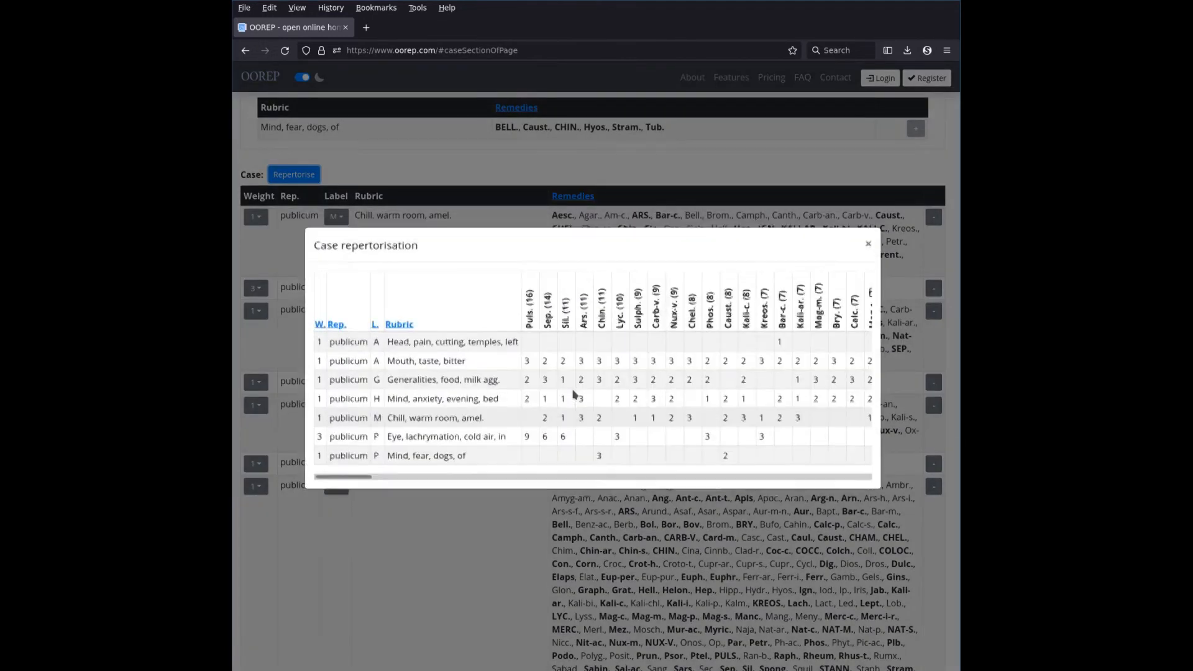
click(375, 334)
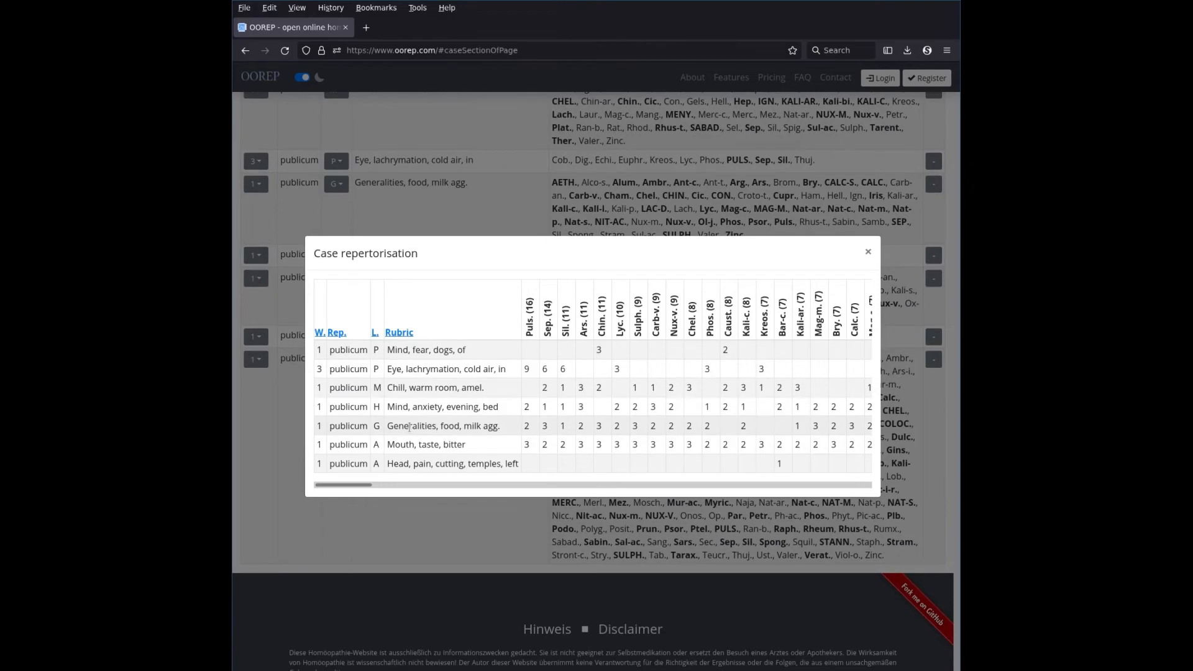
drag(374, 445, 398, 463)
drag(374, 351, 403, 367)
click(407, 368)
drag(365, 487, 333, 490)
click(470, 538)
Step: View the list of available repertories and close it without choosing another one
scroll(683, 578, up, 5)
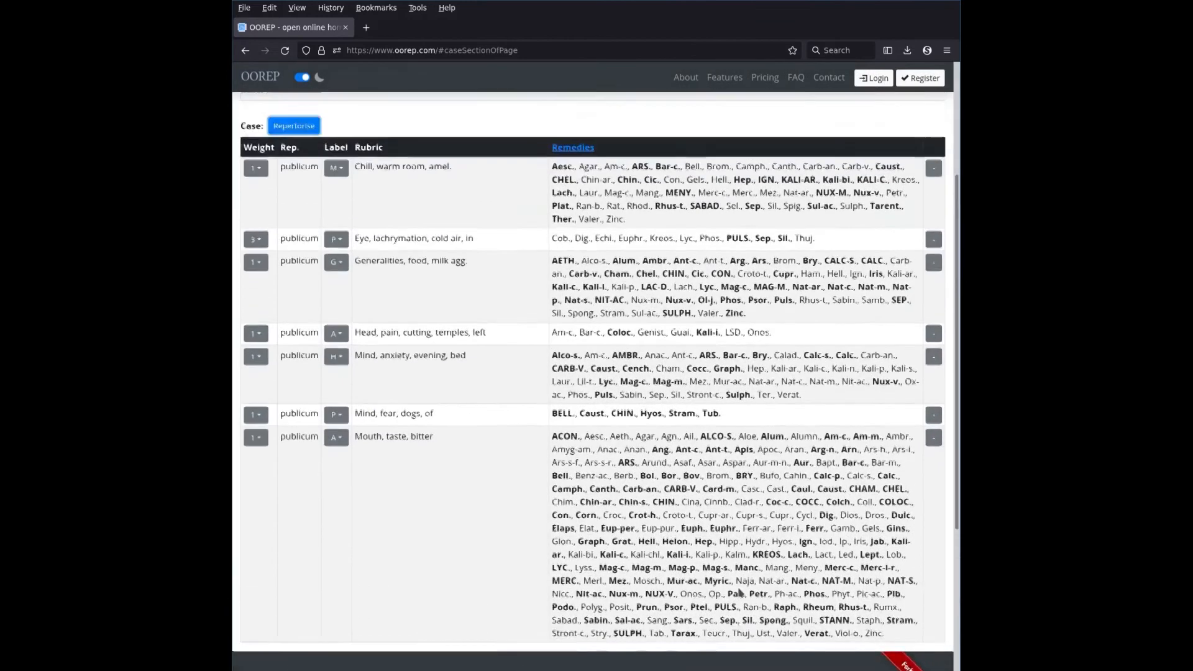
click(382, 174)
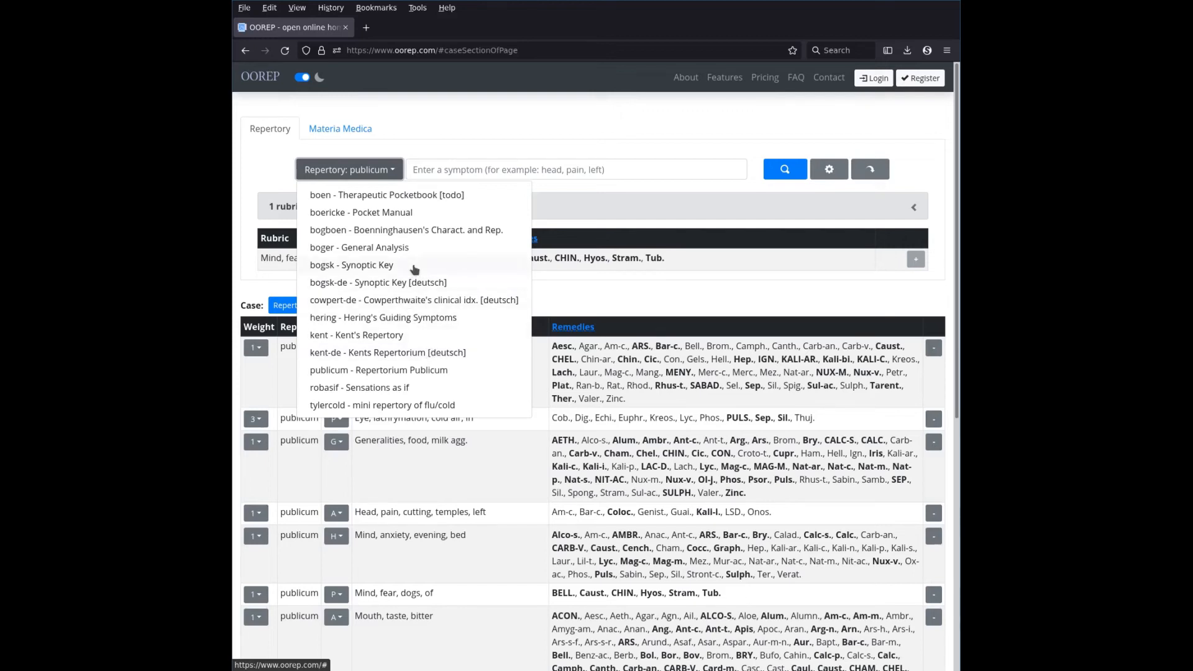
click(652, 339)
Step: Repertorise the case again, sort the results table by label, by rubric and by weight, and close it
scroll(654, 354, down, 1)
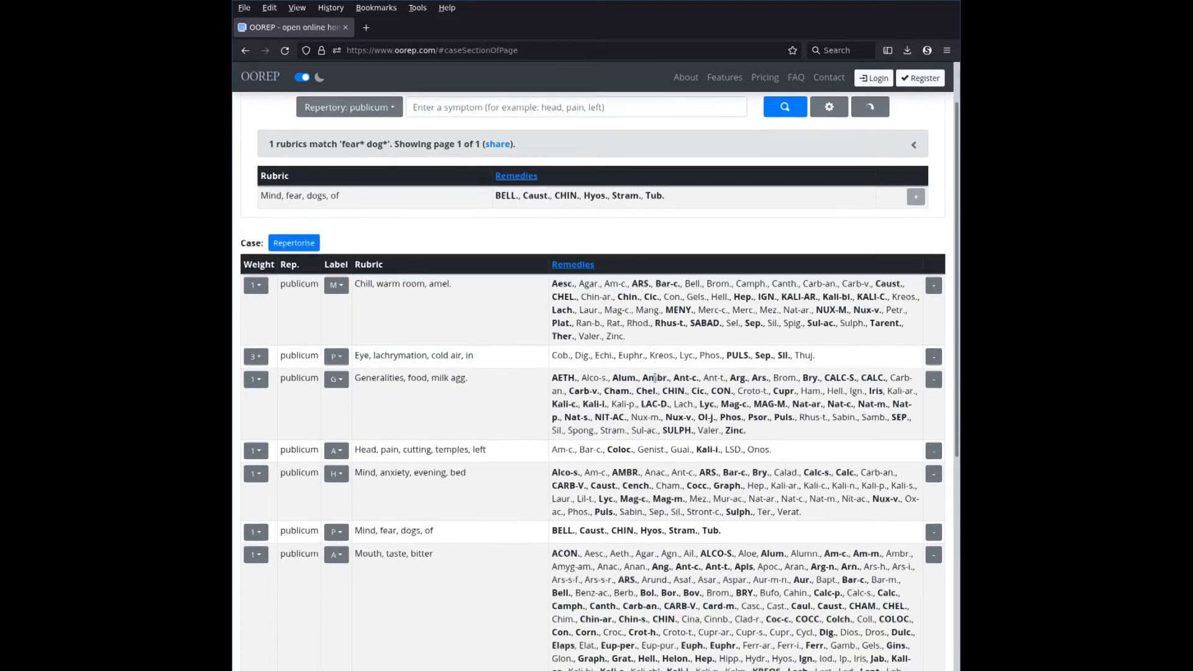
scroll(655, 380, down, 1)
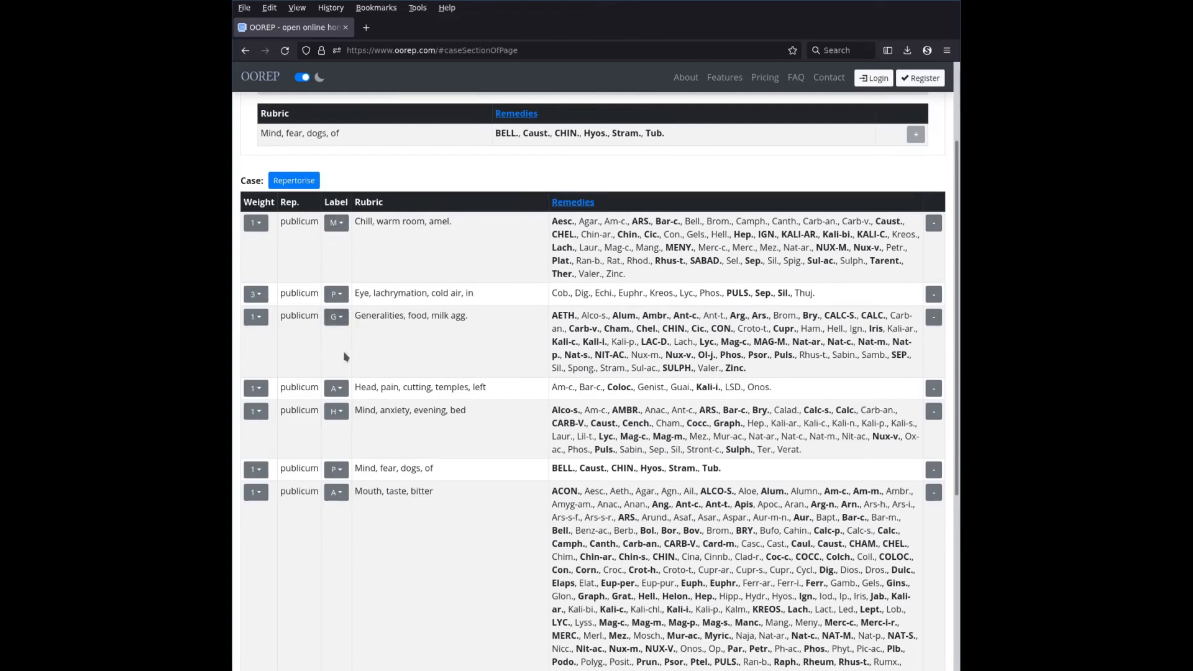
scroll(341, 493, down, 1)
scroll(341, 492, up, 1)
click(294, 180)
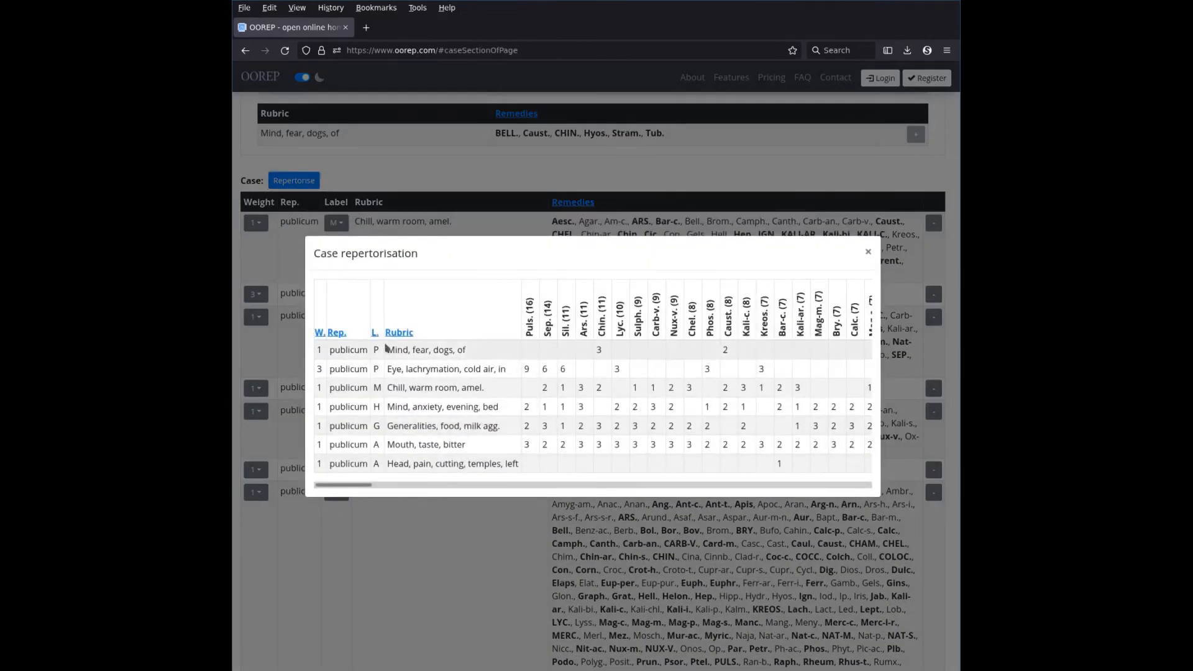
click(375, 335)
click(400, 336)
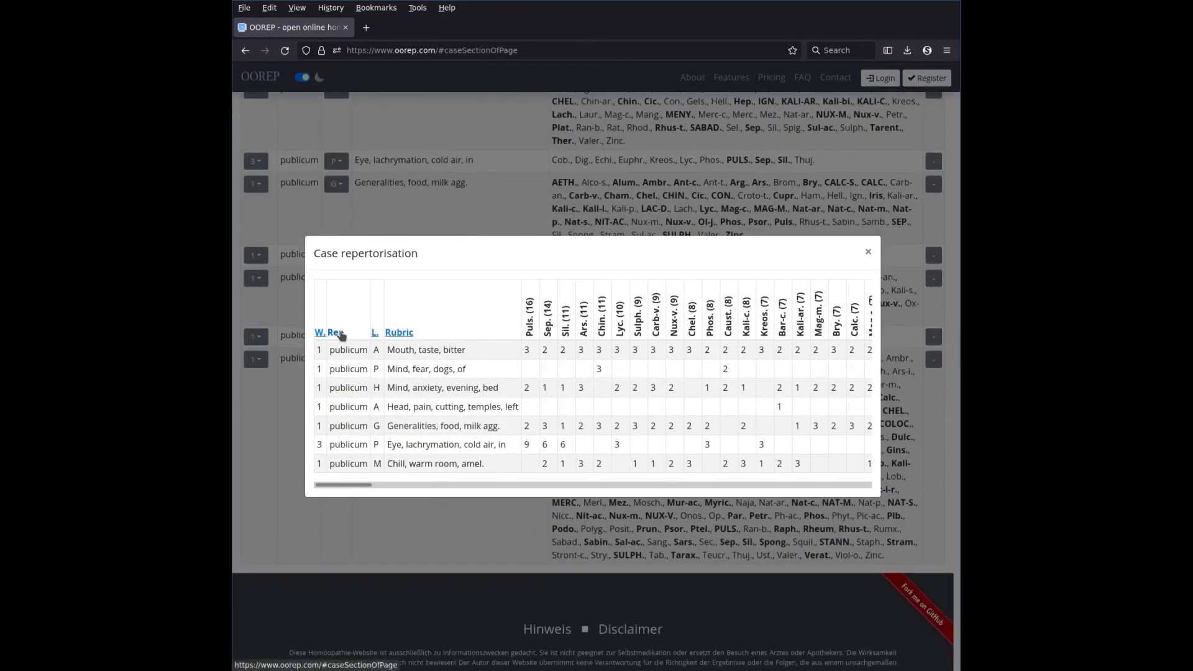
click(375, 334)
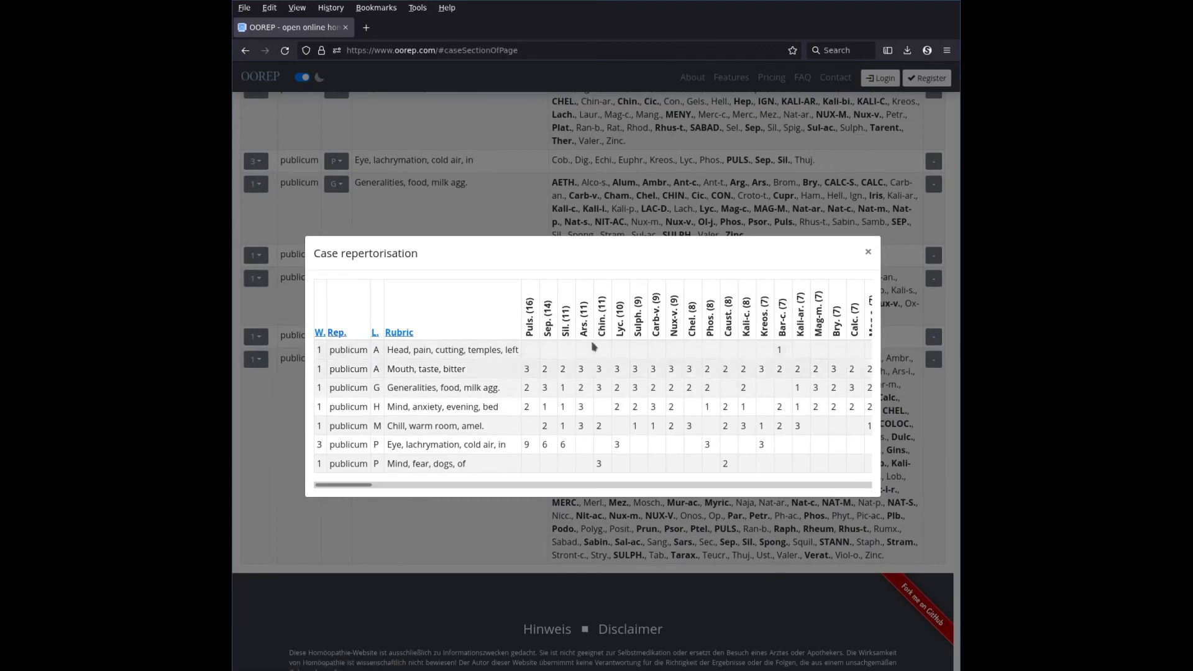
click(319, 333)
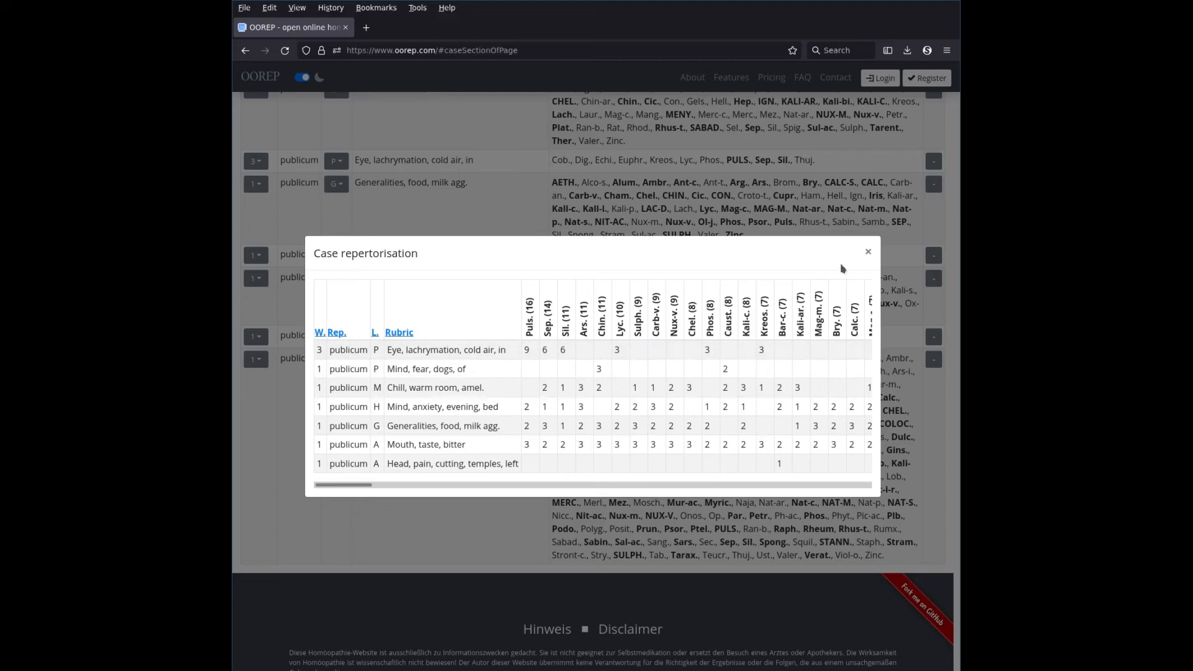
click(867, 253)
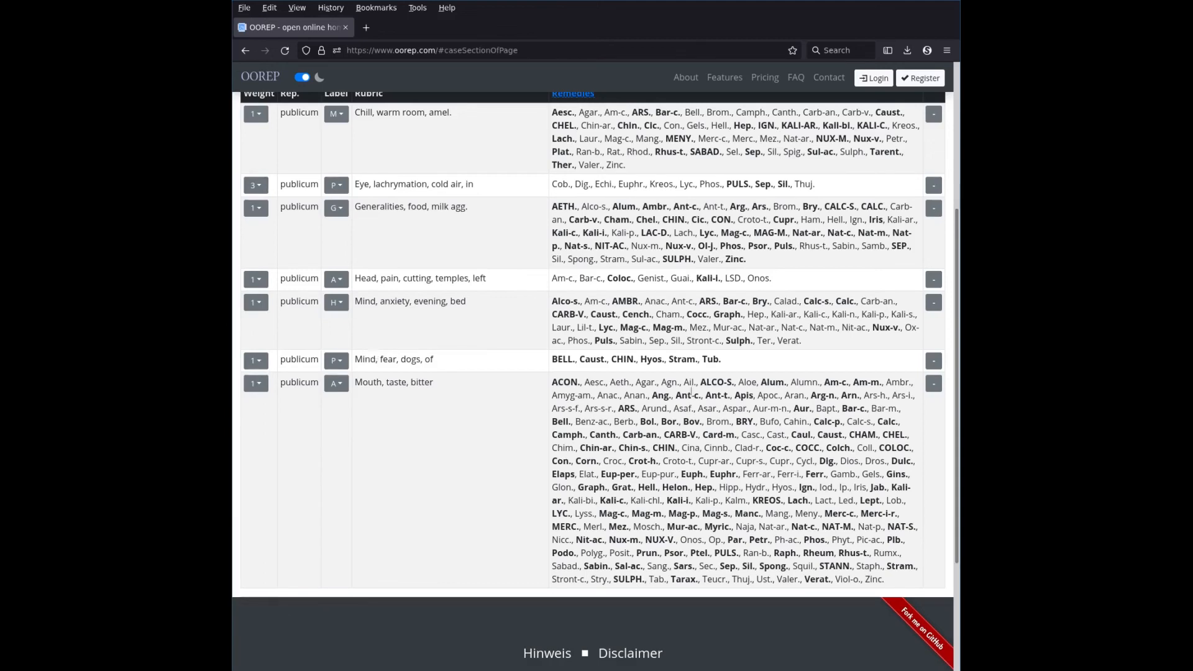
Step: Switch to the bogboen repertory (Boenninghausen's Charact. and Rep.) and search it for pain* gum*
scroll(354, 213, up, 4)
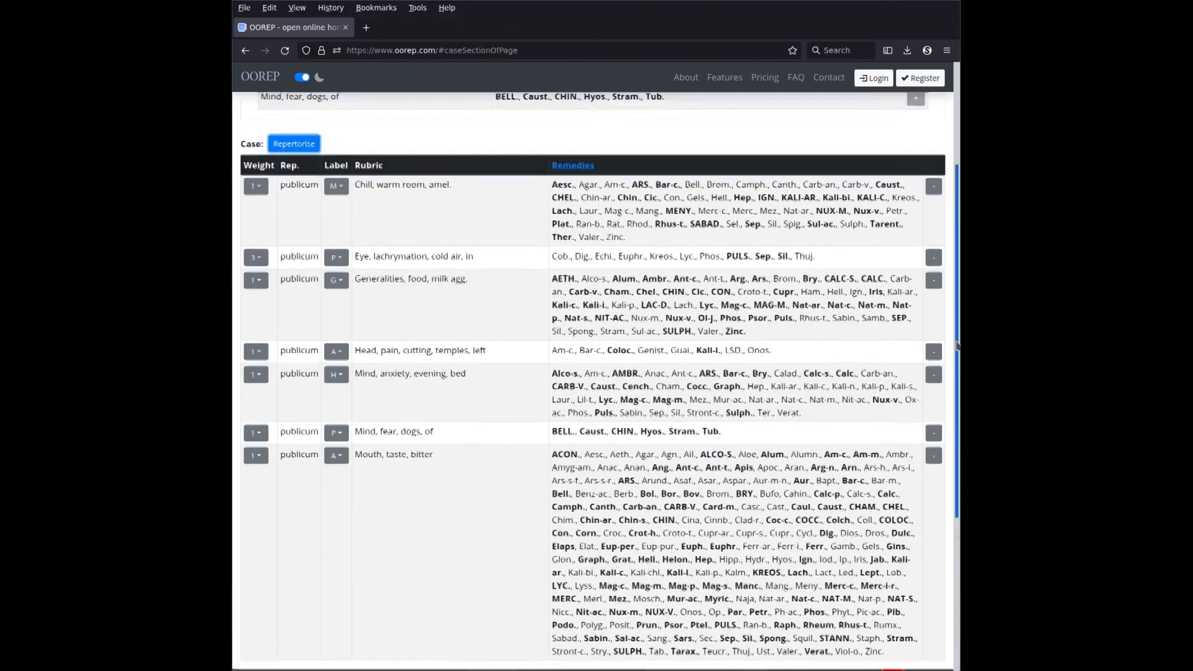
click(342, 174)
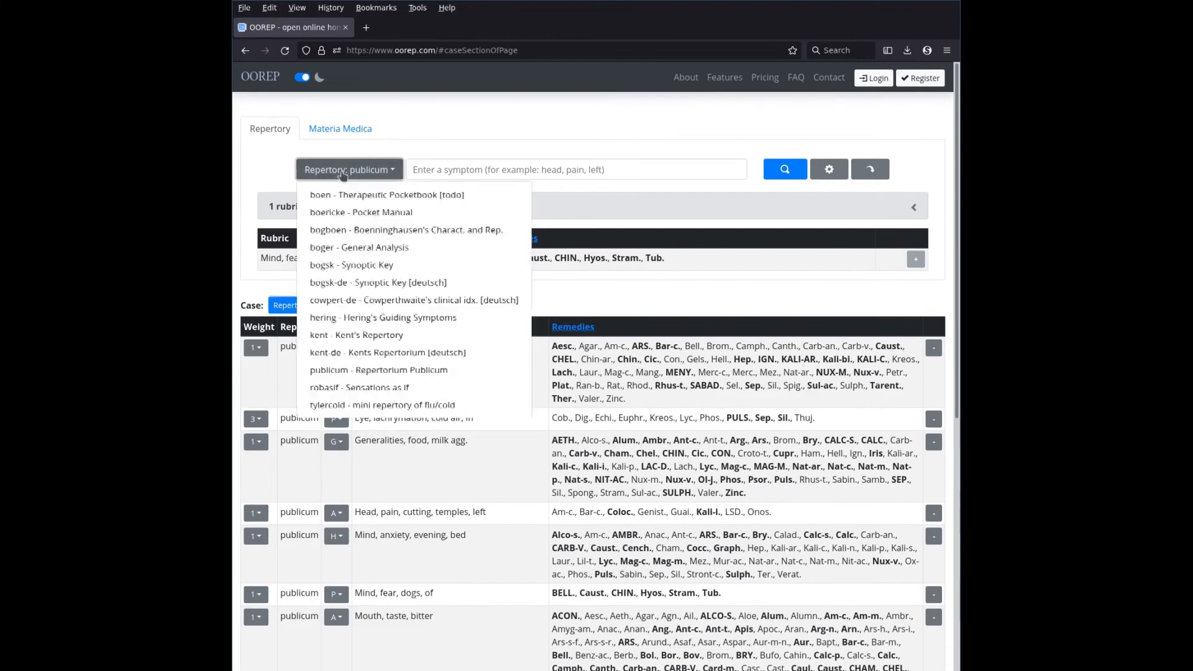
click(393, 231)
click(476, 163)
text(pai)
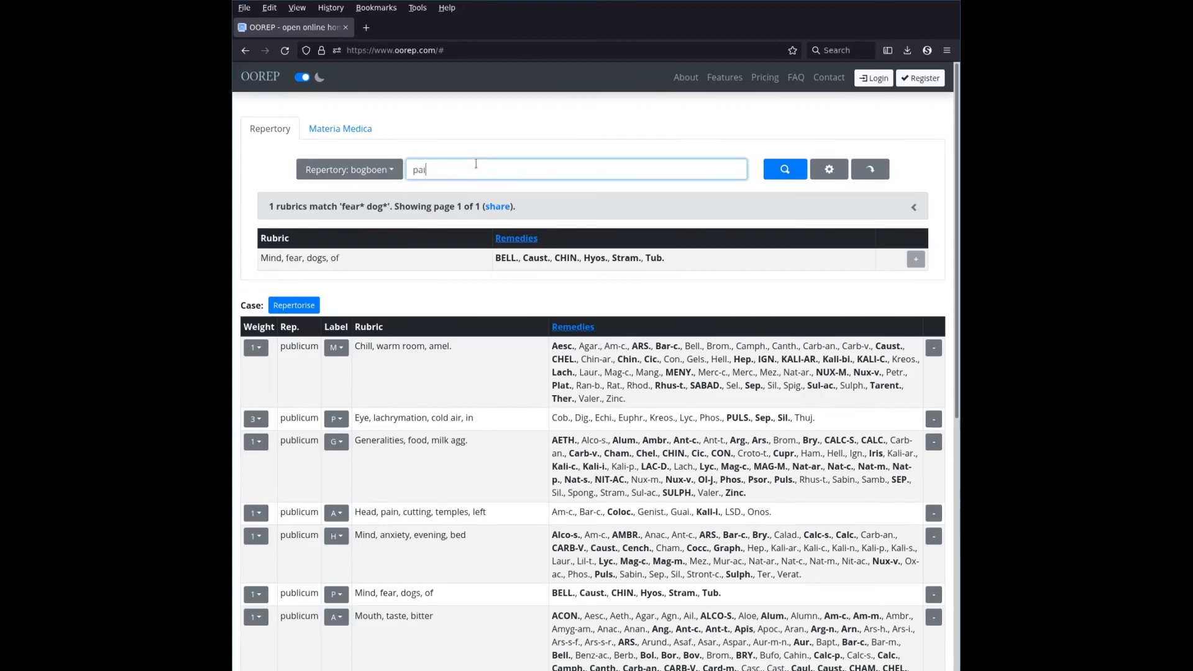
text(n* gum*)
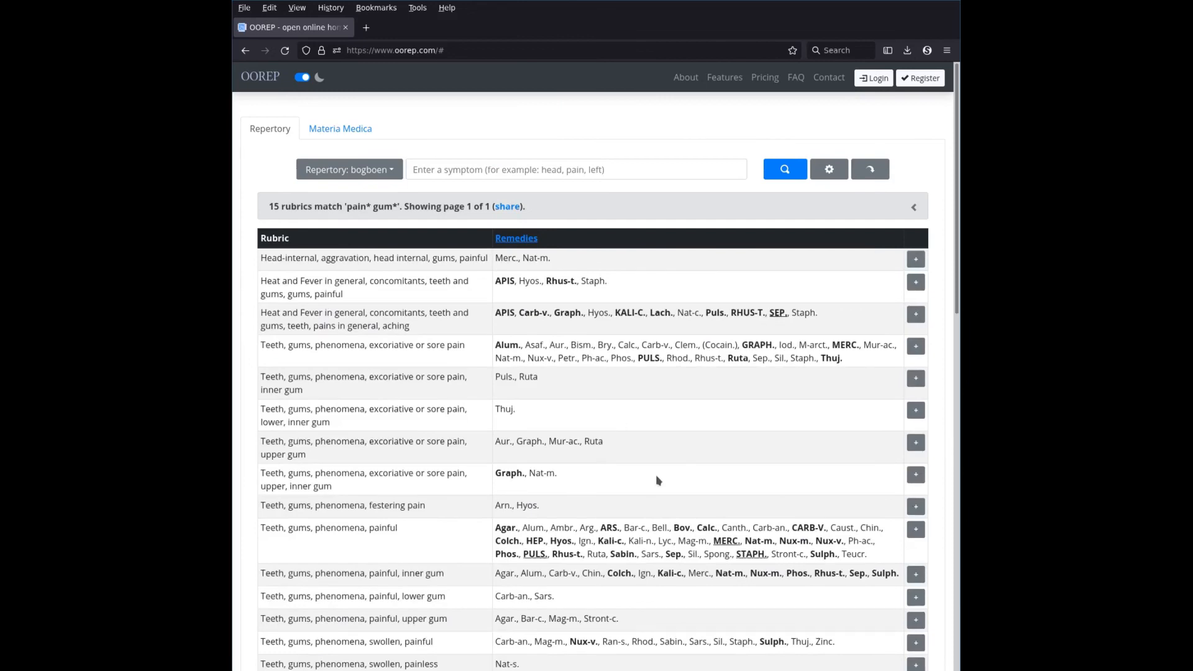
Step: Add the bogboen rubric teeth, gums, phenomena, painful to the case and repertorise the combined case
click(916, 529)
drag(956, 213, 940, 461)
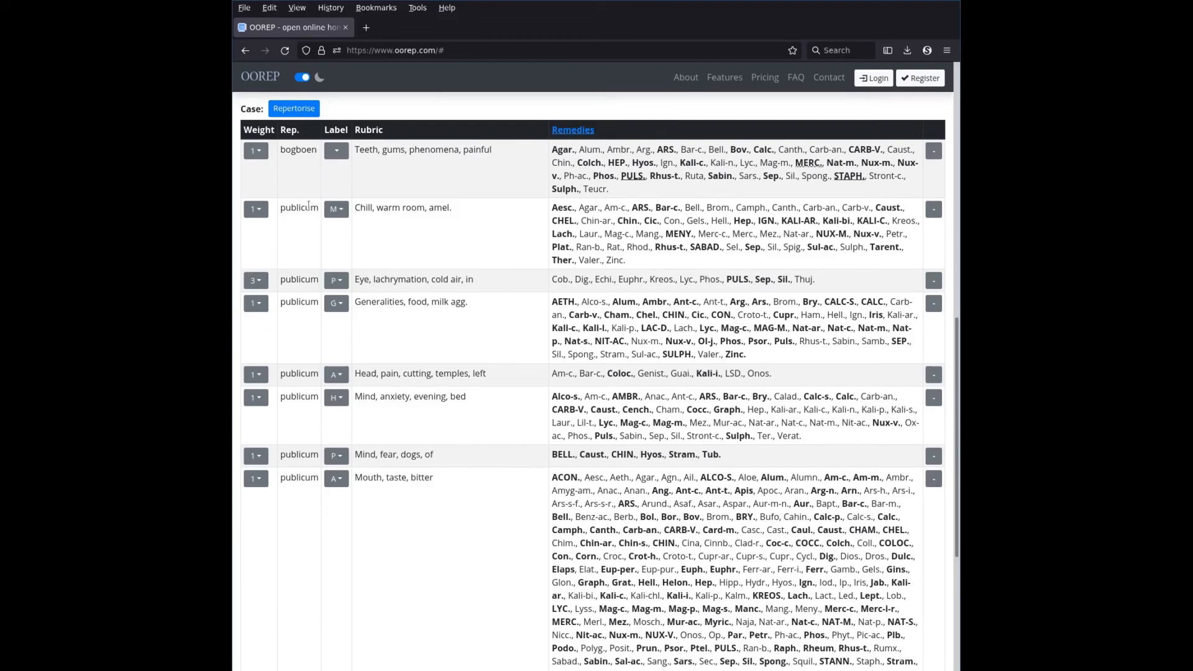
click(292, 113)
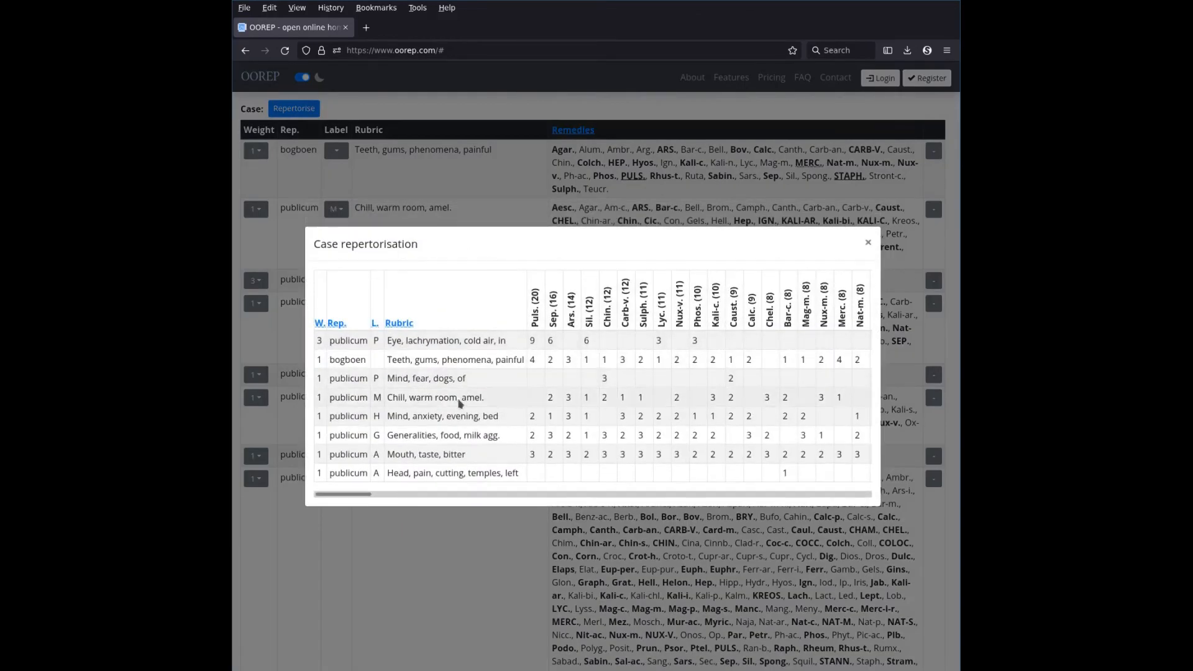
Step: Sort the case repertorisation table by rubric and close the table
click(399, 327)
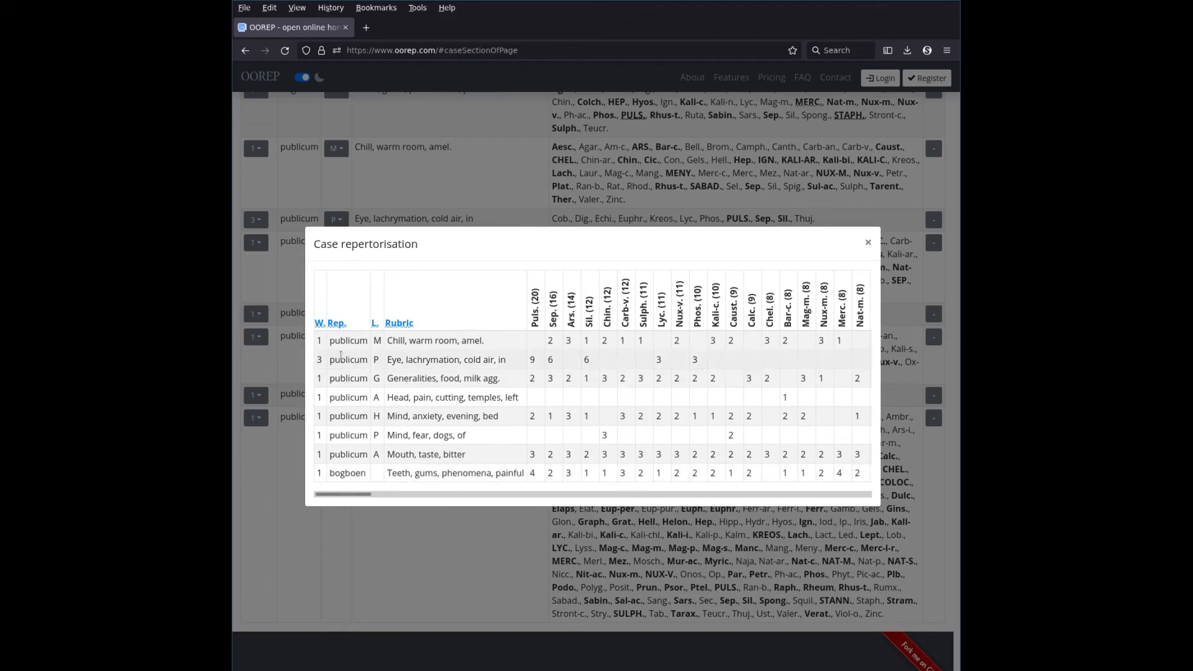
click(391, 525)
Step: Set the weight of the bogboen rubric teeth, gums, phenomena, painful to 0 (ignore), repertorise the case and close the results
click(256, 237)
click(276, 258)
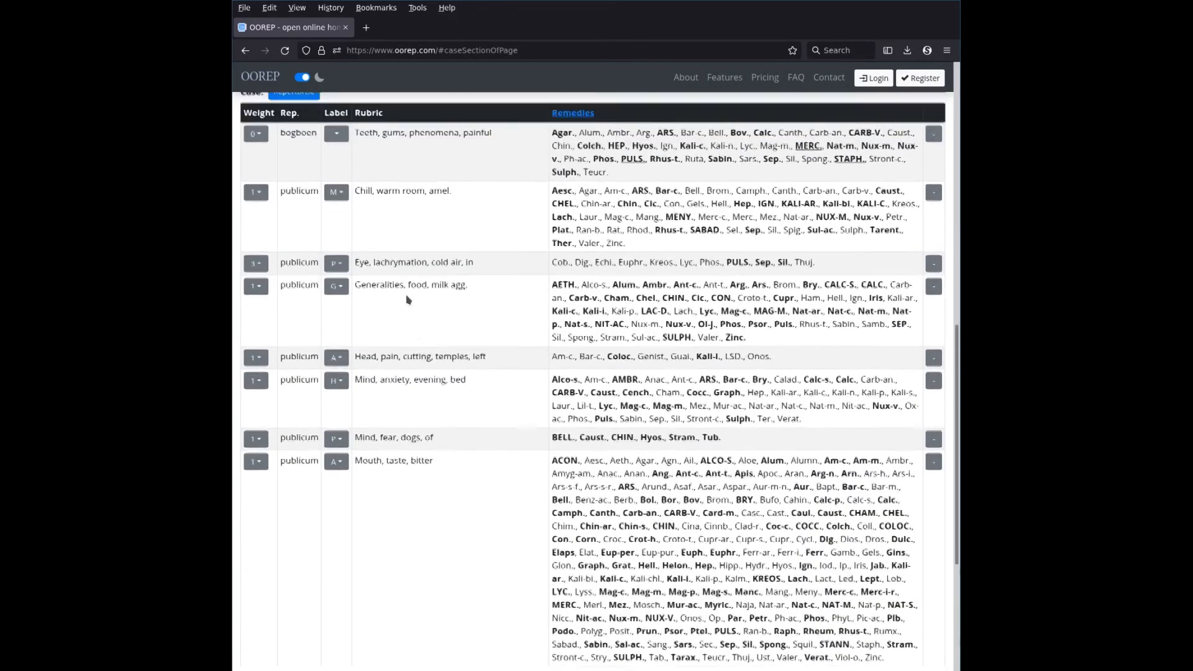
click(294, 110)
click(491, 588)
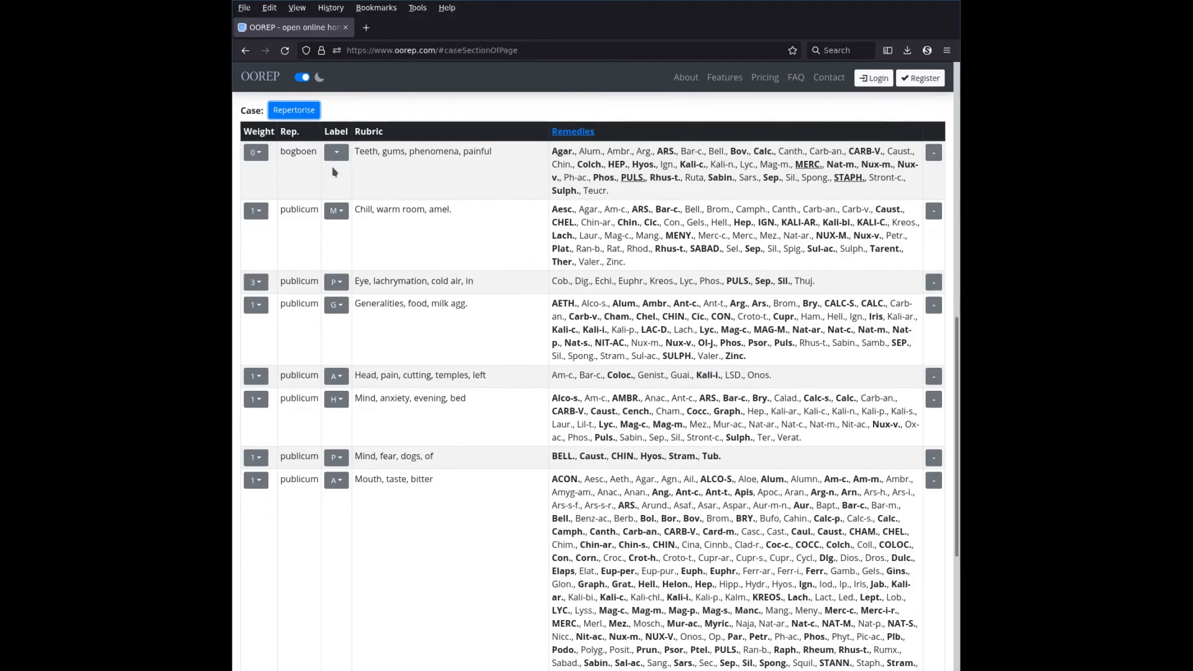
Step: Set the weight of the bogboen rubric in the case to 1 (normal)
scroll(458, 283, up, 1)
scroll(459, 290, down, 1)
click(442, 258)
click(256, 152)
click(278, 195)
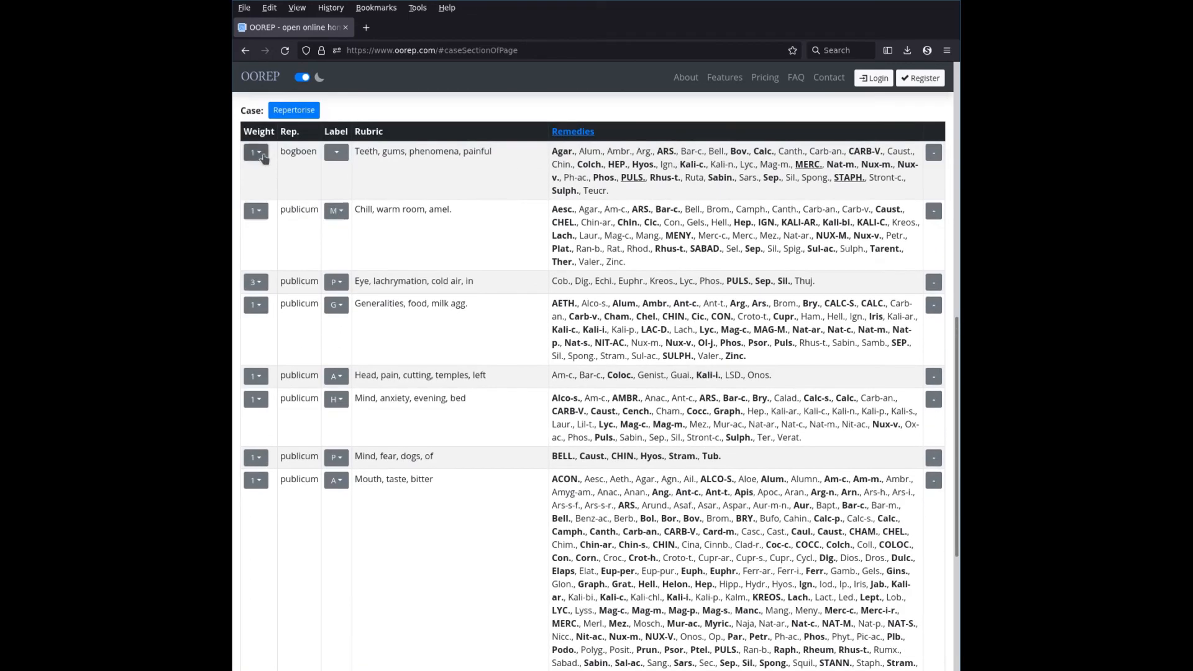
Step: Exclude the bogboen rubric teeth, gums, phenomena, painful from the analysis by setting its weight to 0 (ignore), and return to the repertory search
click(263, 158)
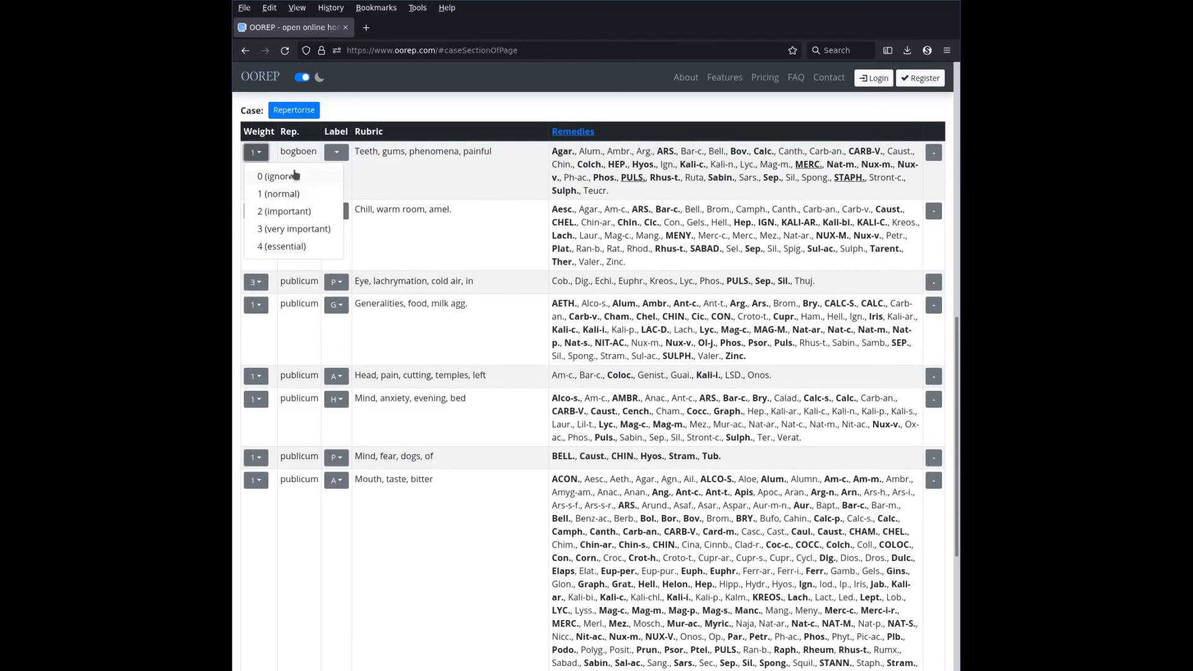
click(291, 176)
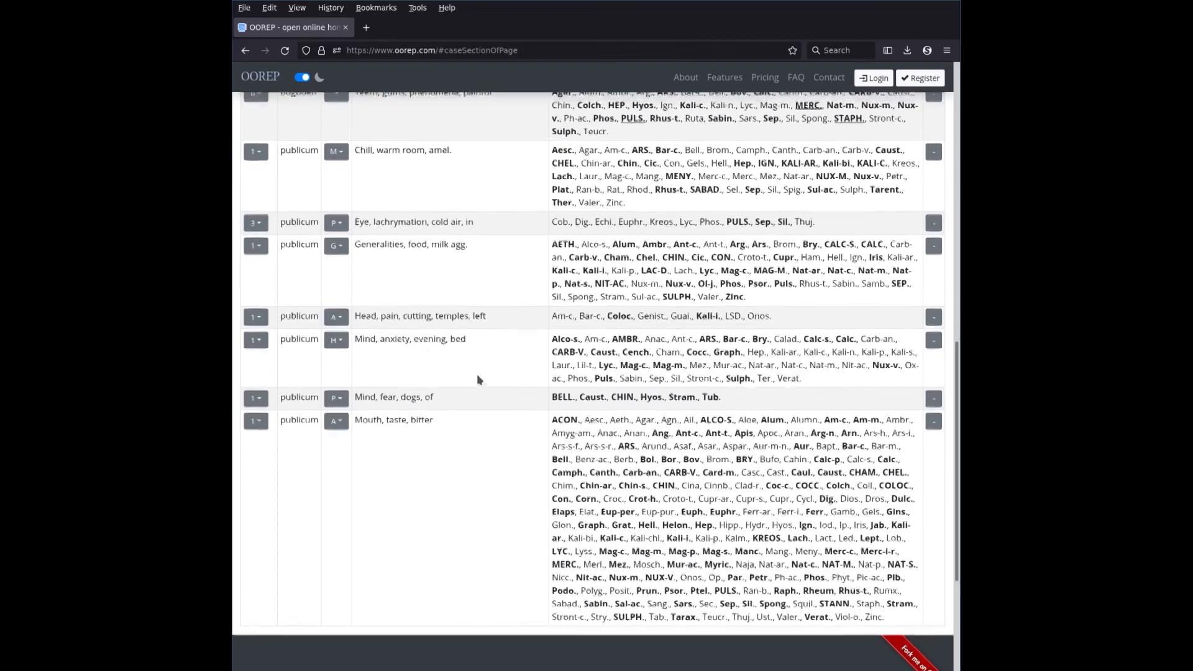
scroll(476, 374, up, 1)
scroll(505, 436, up, 6)
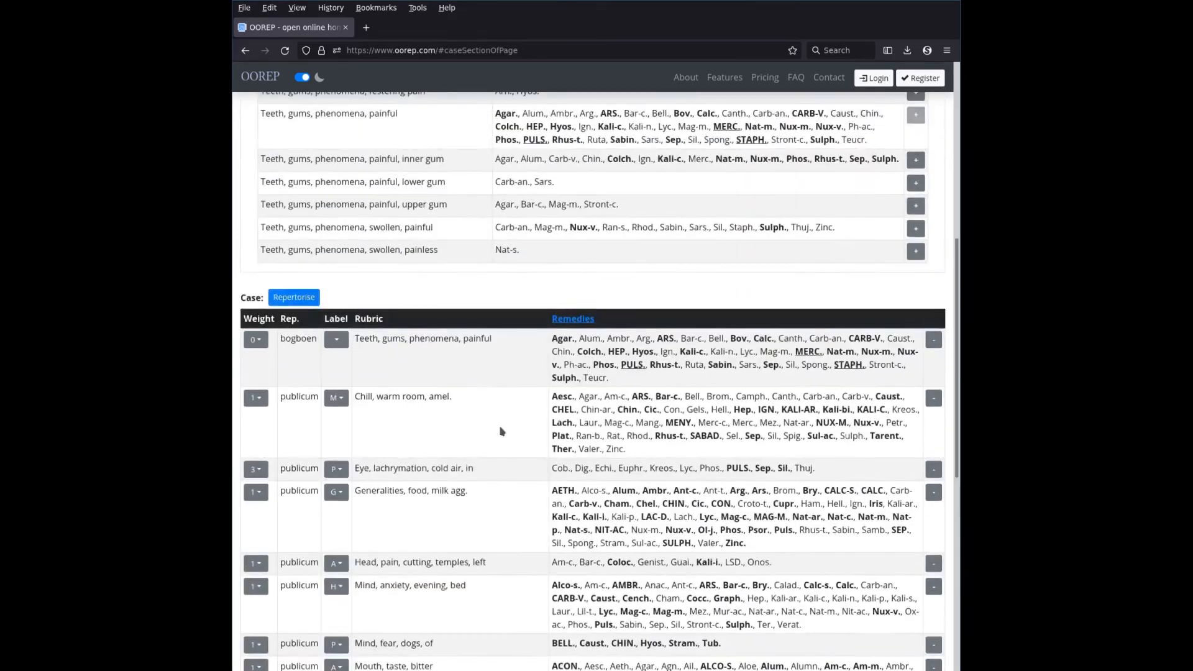
scroll(504, 436, down, 2)
scroll(505, 436, up, 7)
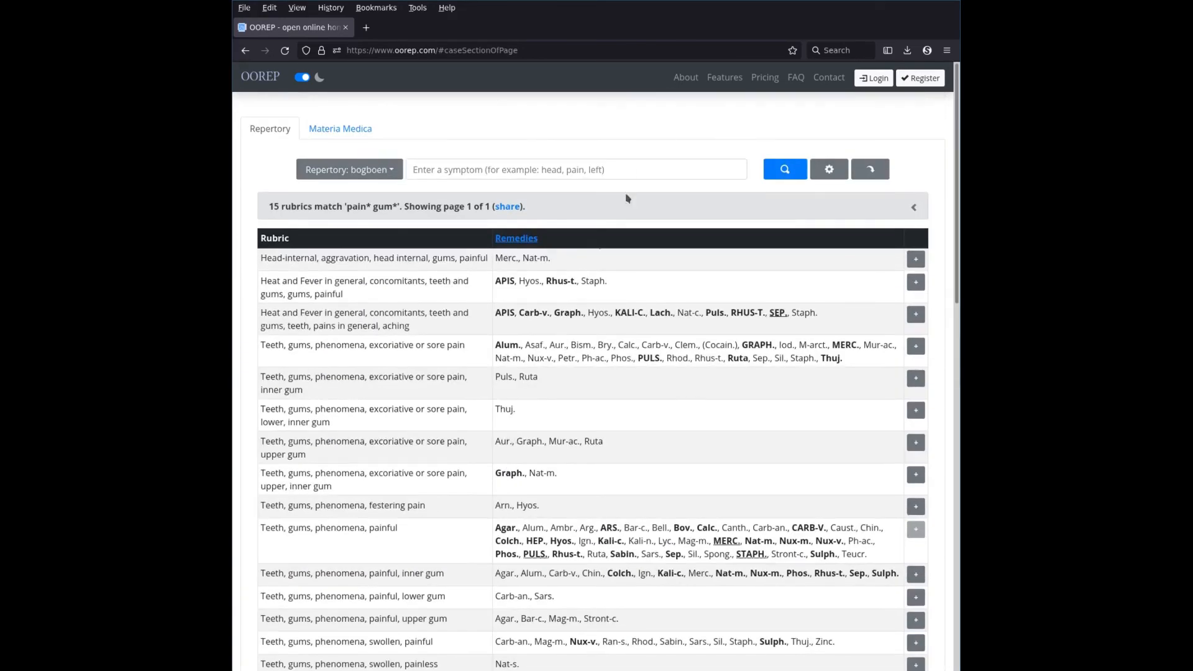